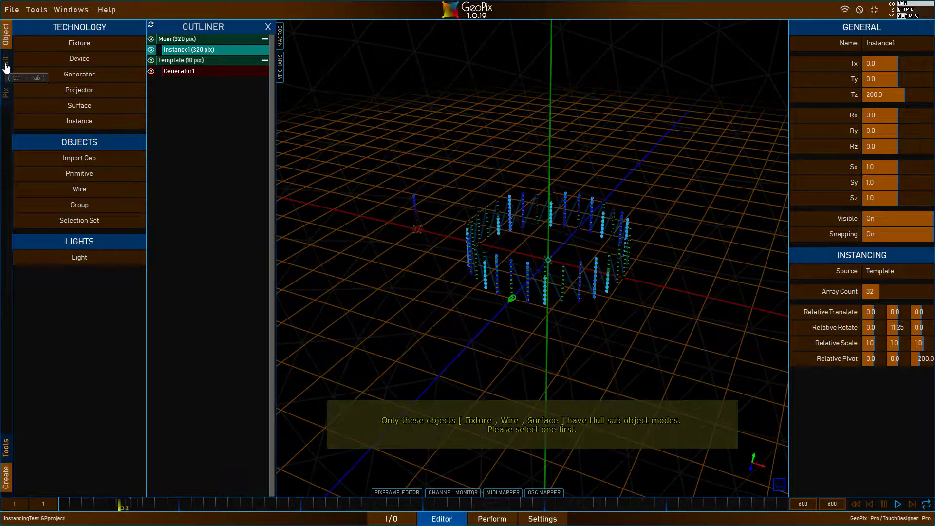
Try moving the upper hull point of the Template fixture, cancel the move and return to object mode.
{"action": "left_click", "coordinate": [174, 62]}
{"action": "left_click", "coordinate": [6, 64]}
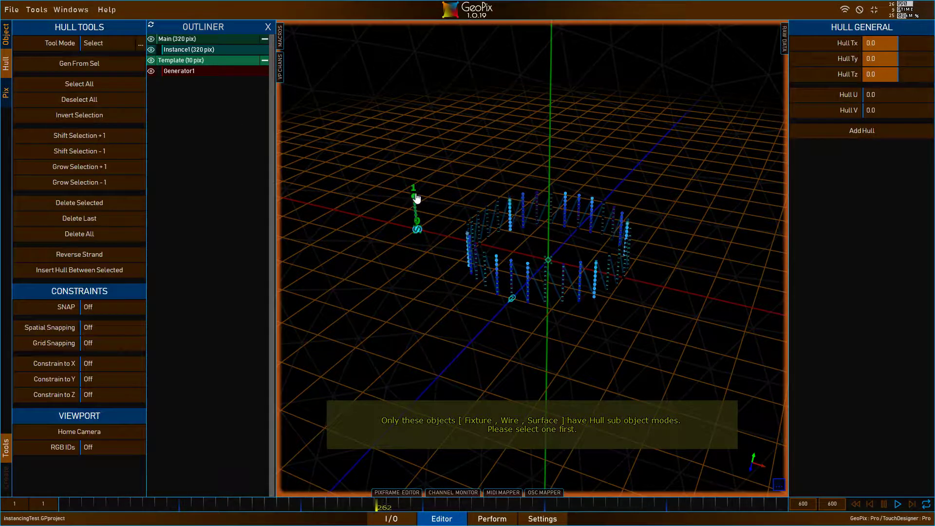
{"action": "key", "text": "g"}
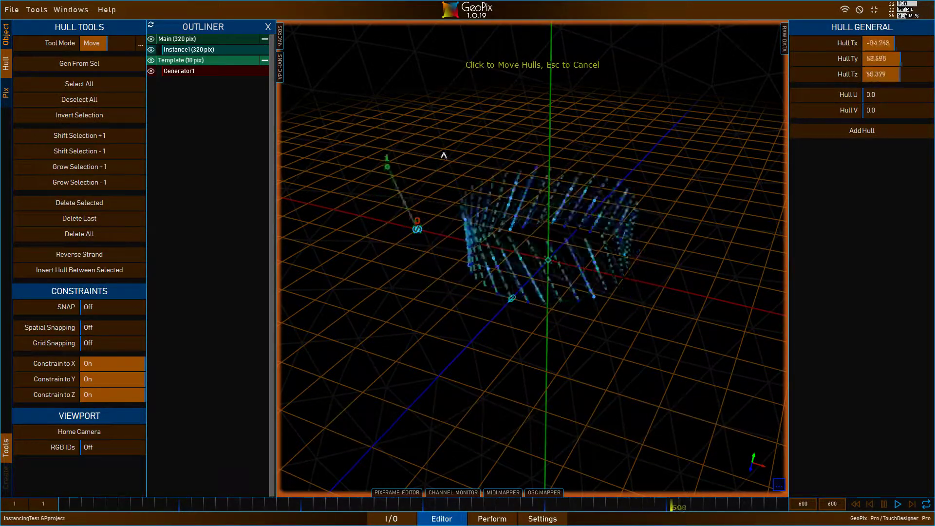
{"action": "key", "text": "Escape"}
{"action": "left_click", "coordinate": [5, 40]}
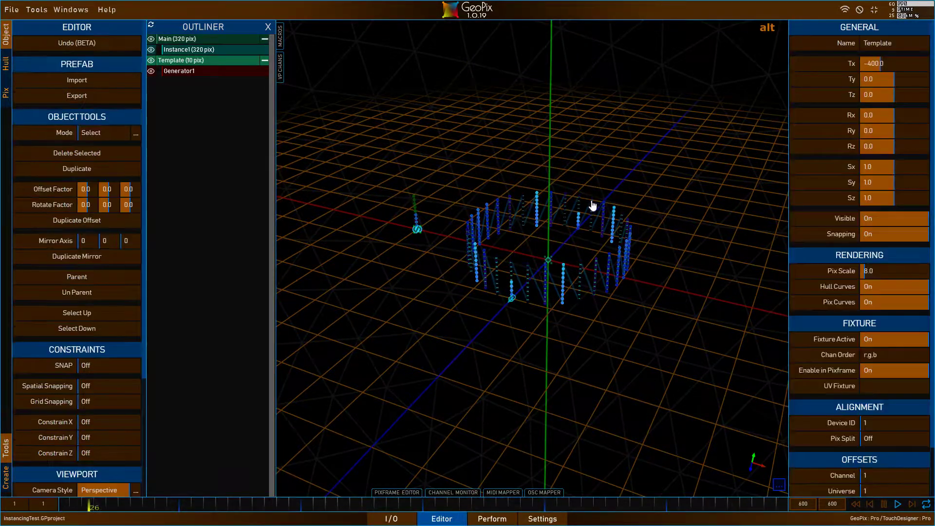
Examine the instanced ring and review the settings of the Main fixture, including its offsets, and of the Instance1 object.
{"action": "left_click_drag", "start_coordinate": [495, 203], "coordinate": [423, 232], "text": "alt"}
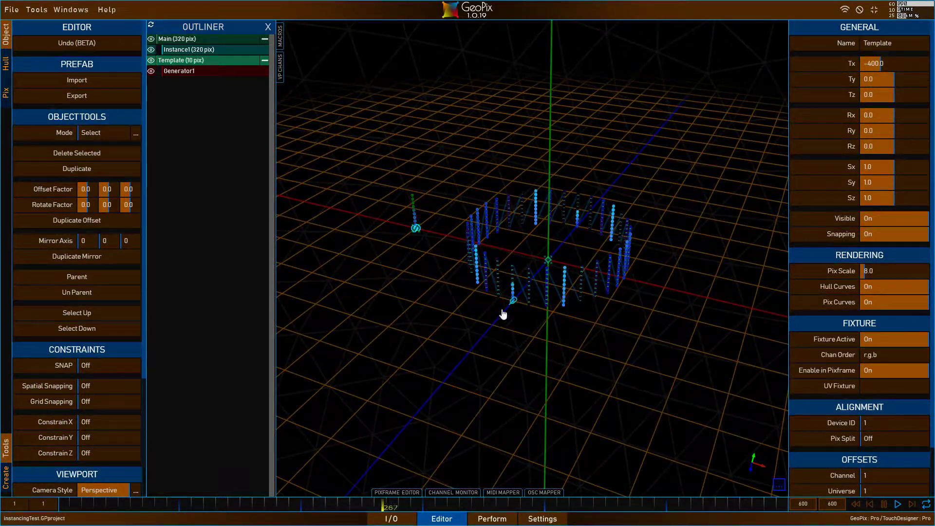
{"action": "left_click_drag", "start_coordinate": [445, 267], "coordinate": [475, 273], "text": "alt"}
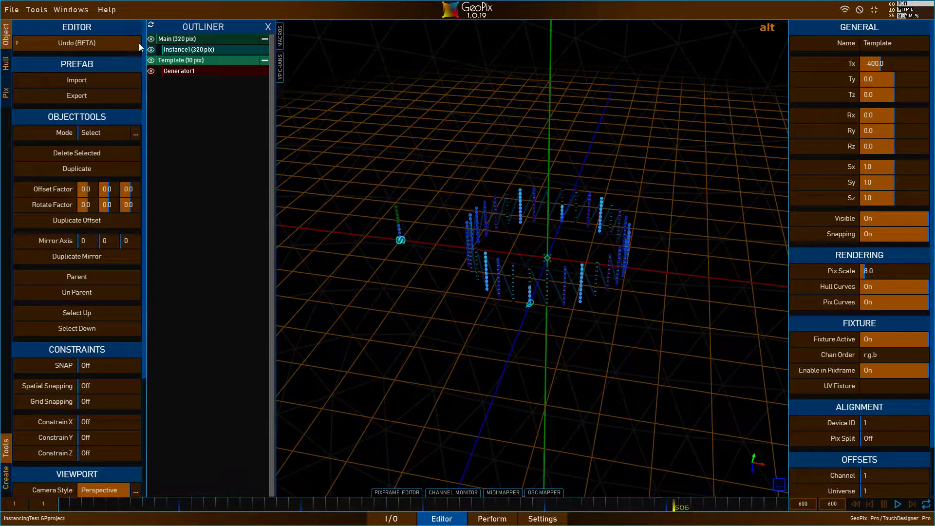
{"action": "left_click_drag", "start_coordinate": [528, 190], "coordinate": [559, 205], "text": "alt"}
{"action": "left_click_drag", "start_coordinate": [520, 269], "coordinate": [519, 239], "text": "alt"}
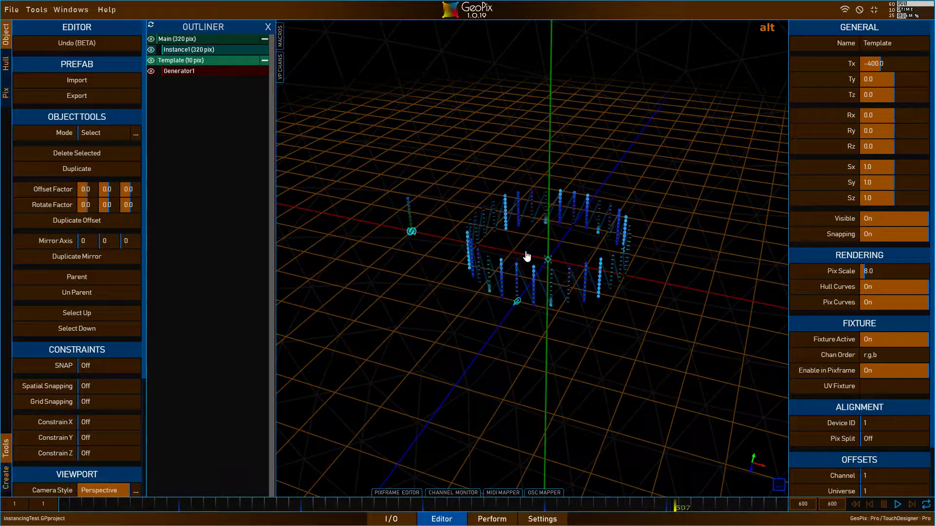
{"action": "left_click", "coordinate": [168, 39]}
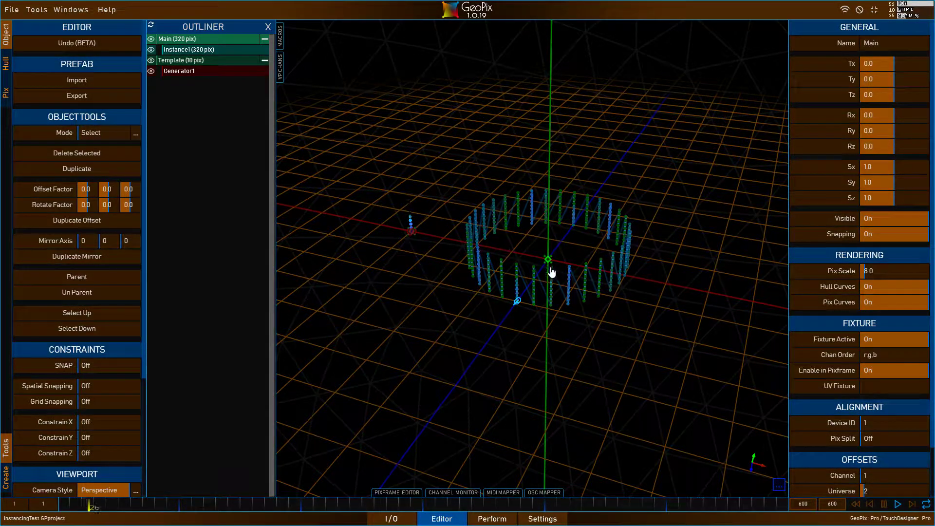
{"action": "scroll", "coordinate": [819, 385], "scroll_direction": "down", "scroll_amount": 3}
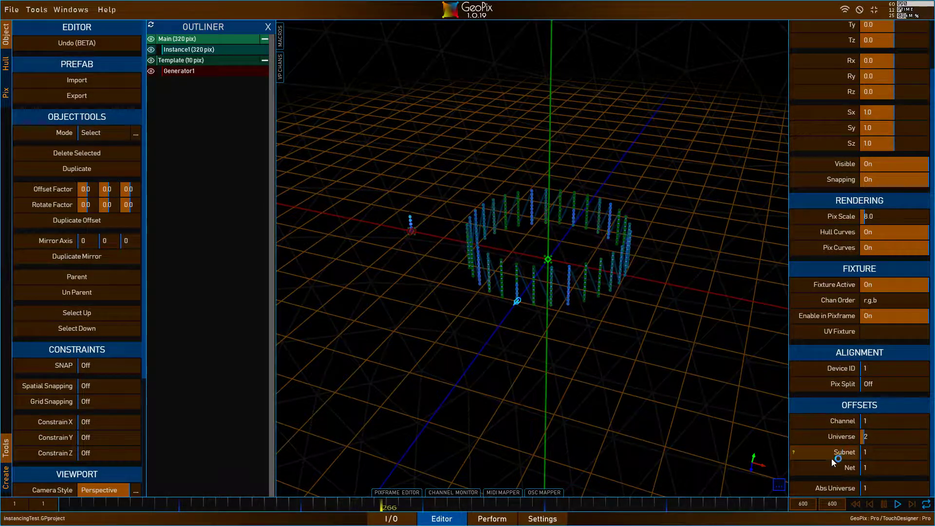
{"action": "left_click", "coordinate": [211, 50]}
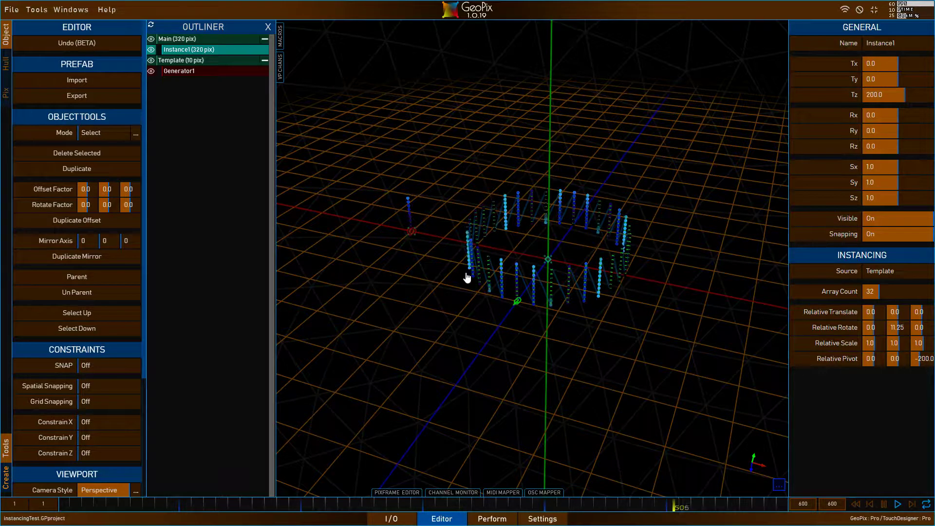
{"action": "left_click", "coordinate": [174, 39]}
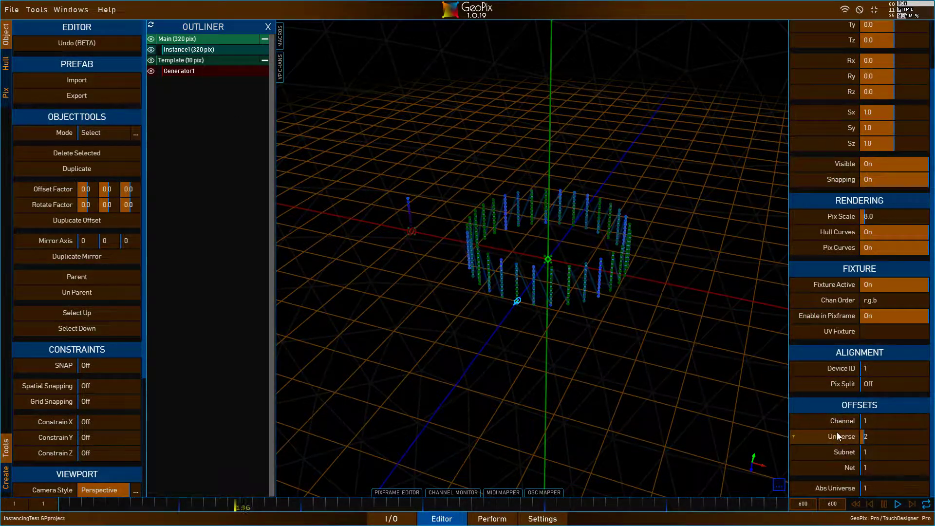
{"action": "left_click", "coordinate": [324, 162]}
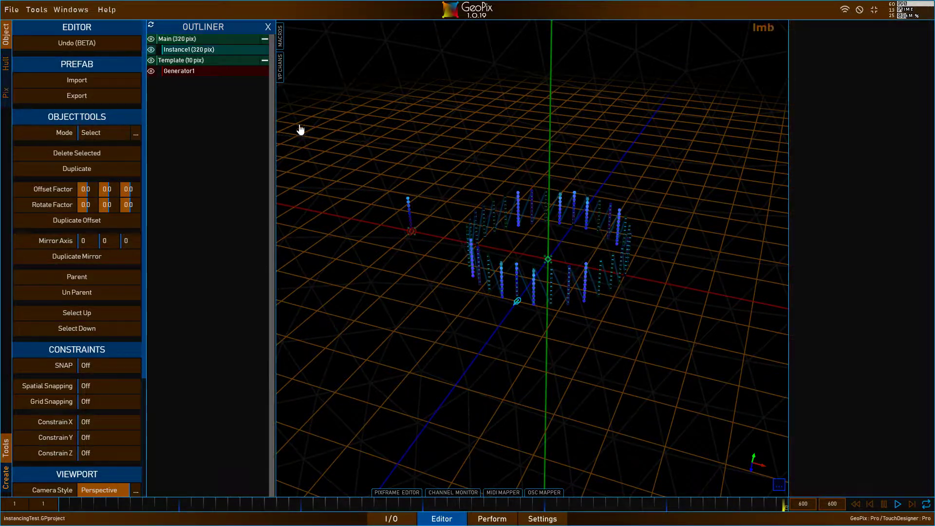
Start a new empty project and show the Outliner.
{"action": "left_click", "coordinate": [11, 10]}
{"action": "left_click", "coordinate": [16, 28]}
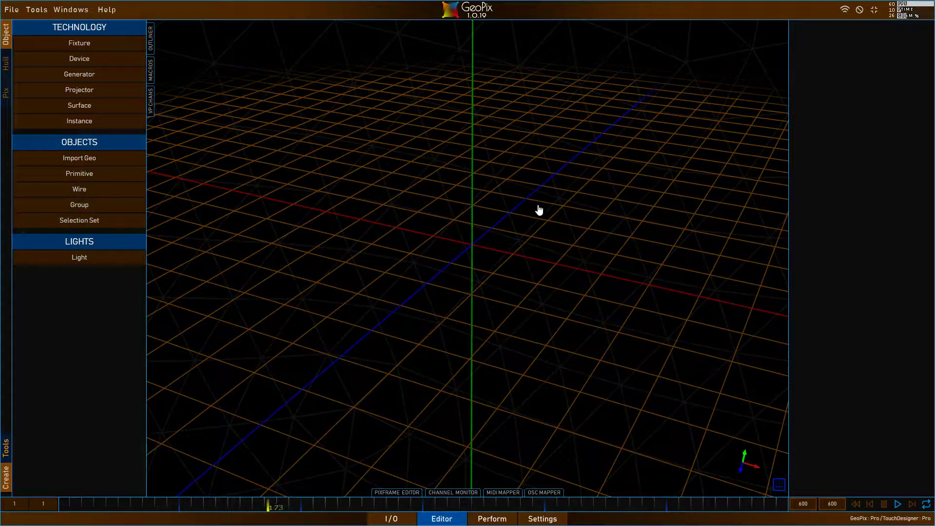
{"action": "left_click_drag", "start_coordinate": [553, 212], "coordinate": [572, 232], "text": "alt"}
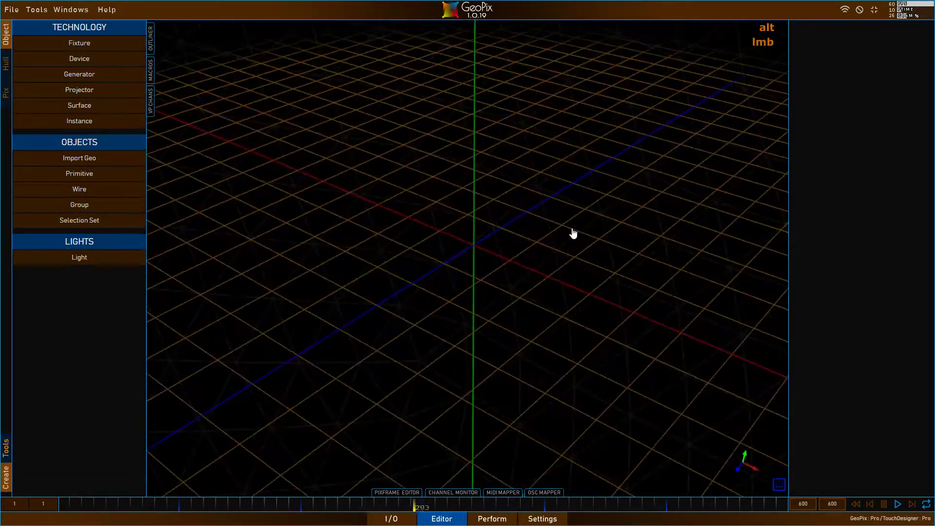
{"action": "left_click_drag", "start_coordinate": [461, 223], "coordinate": [104, 46], "text": "alt"}
{"action": "left_click", "coordinate": [150, 42]}
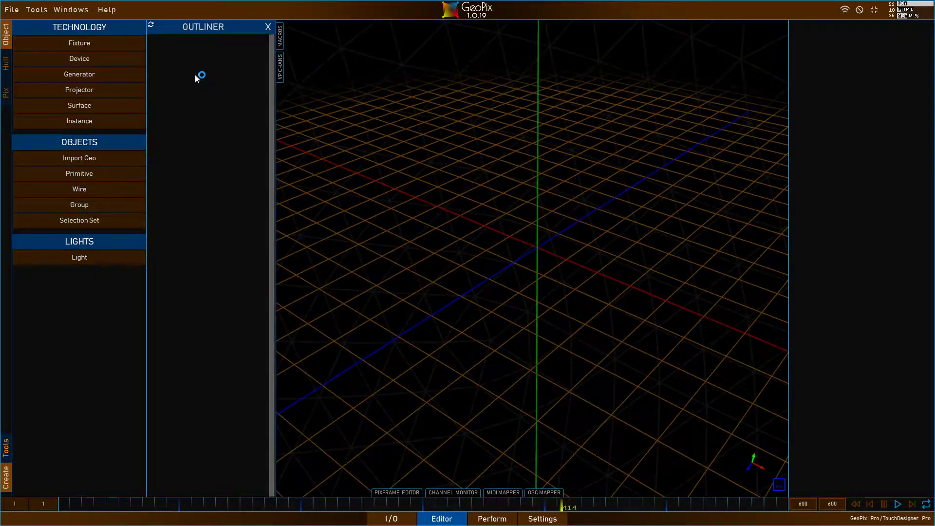
Create a fixture at the origin and name it Main.
{"action": "left_click", "coordinate": [87, 45]}
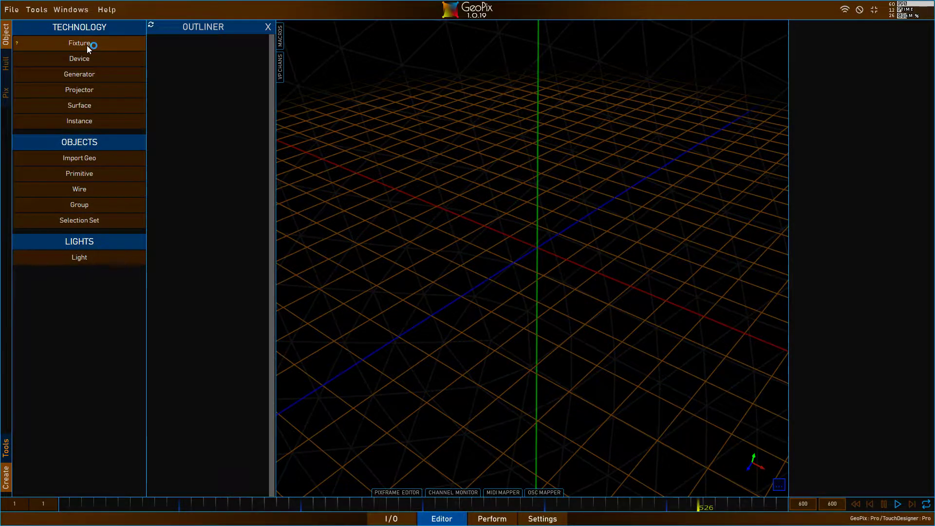
{"action": "key", "text": "Escape"}
{"action": "left_click_drag", "start_coordinate": [543, 231], "coordinate": [370, 146], "text": "alt"}
{"action": "scroll", "coordinate": [824, 54], "scroll_direction": "up", "scroll_amount": 2}
{"action": "left_click", "coordinate": [880, 44]}
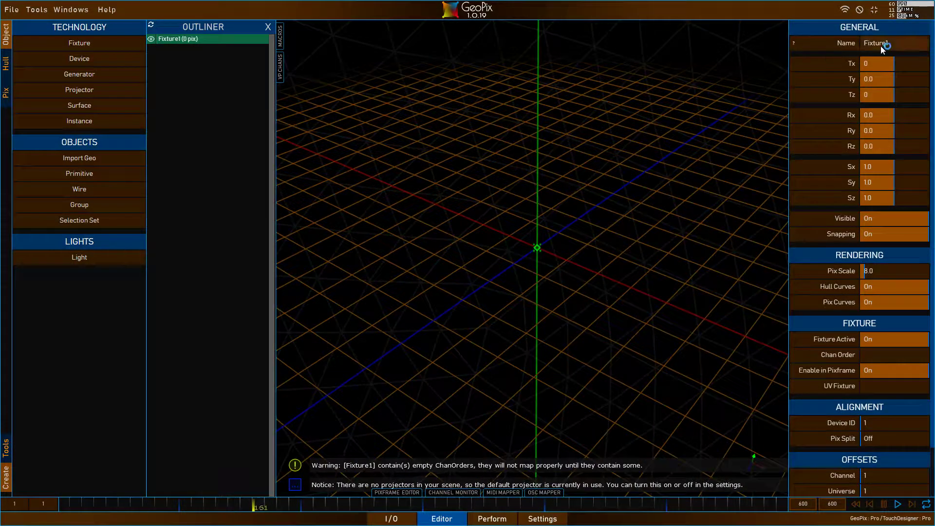
{"action": "left_click", "coordinate": [859, 43], "text": "shift"}
{"action": "type", "text": "Main"}
{"action": "key", "text": "Return"}
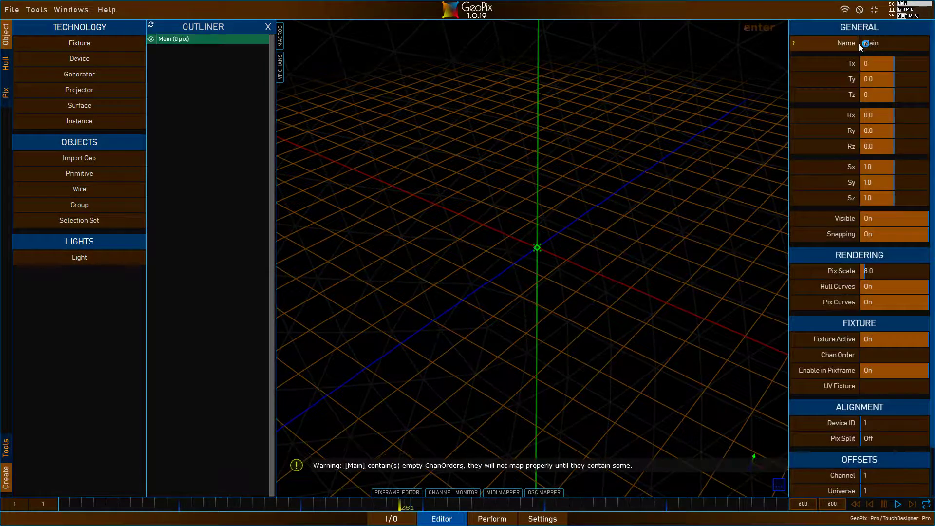
Create a second, separate fixture at the origin and name it Template.
{"action": "left_click", "coordinate": [191, 69]}
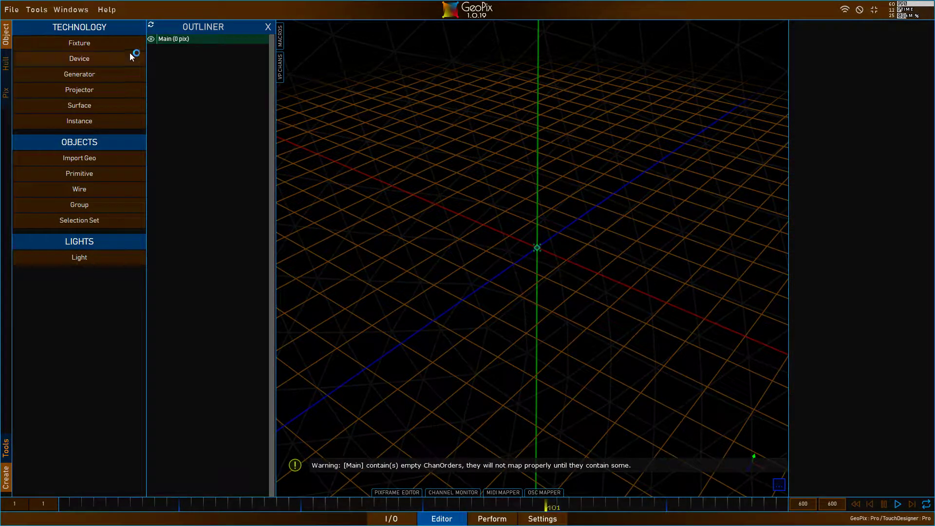
{"action": "left_click", "coordinate": [85, 43]}
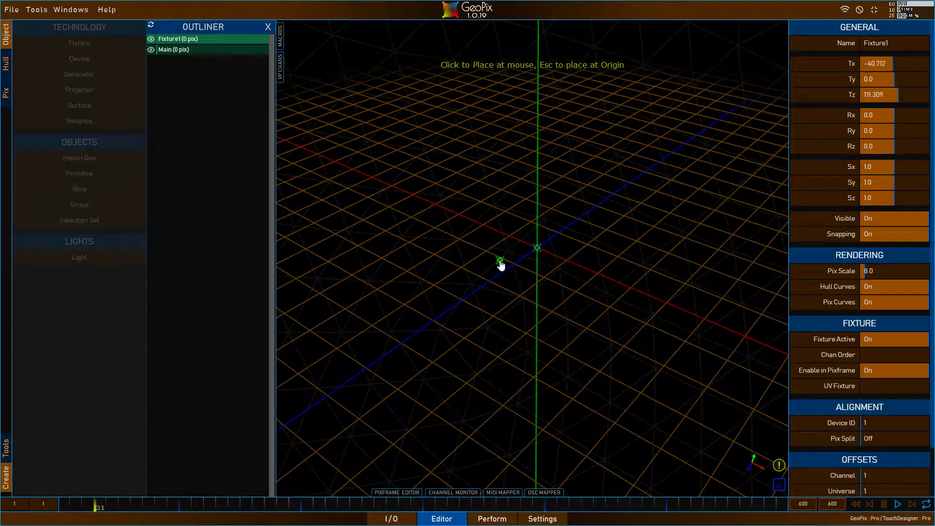
{"action": "key", "text": "Escape"}
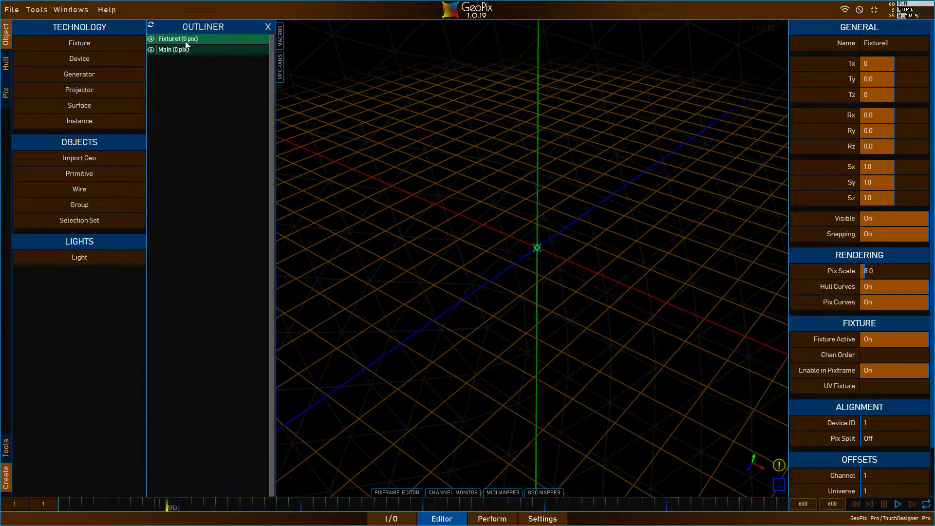
{"action": "left_click", "coordinate": [902, 43]}
{"action": "type", "text": "Template"}
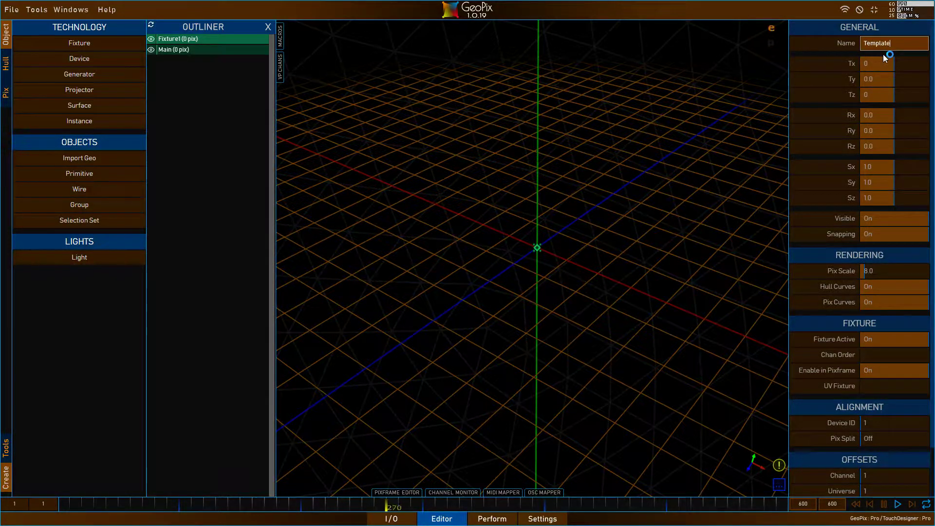
{"action": "key", "text": "Return"}
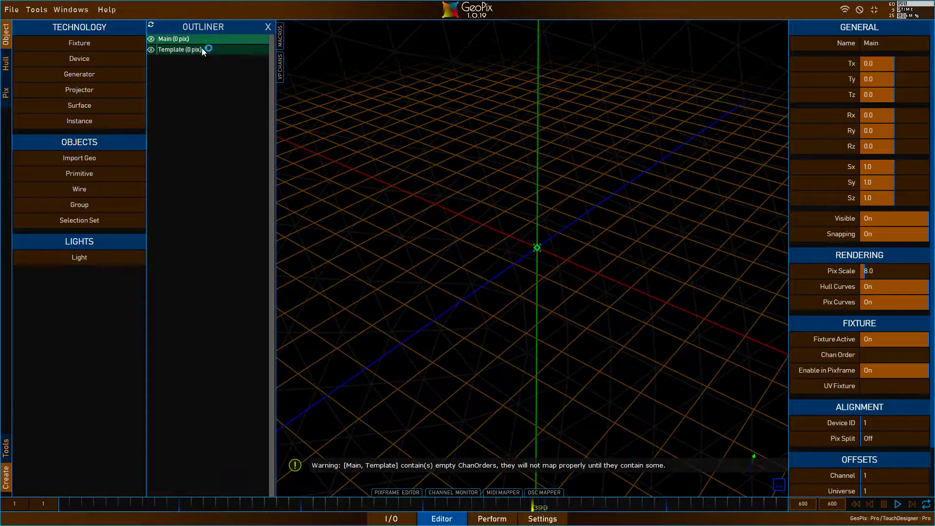
Set the Main fixture's Universe offset to 2 and compare its offsets with those of the Template fixture.
{"action": "left_click_drag", "start_coordinate": [457, 122], "coordinate": [603, 206], "text": "alt"}
{"action": "left_click_drag", "start_coordinate": [545, 204], "coordinate": [555, 198], "text": "alt"}
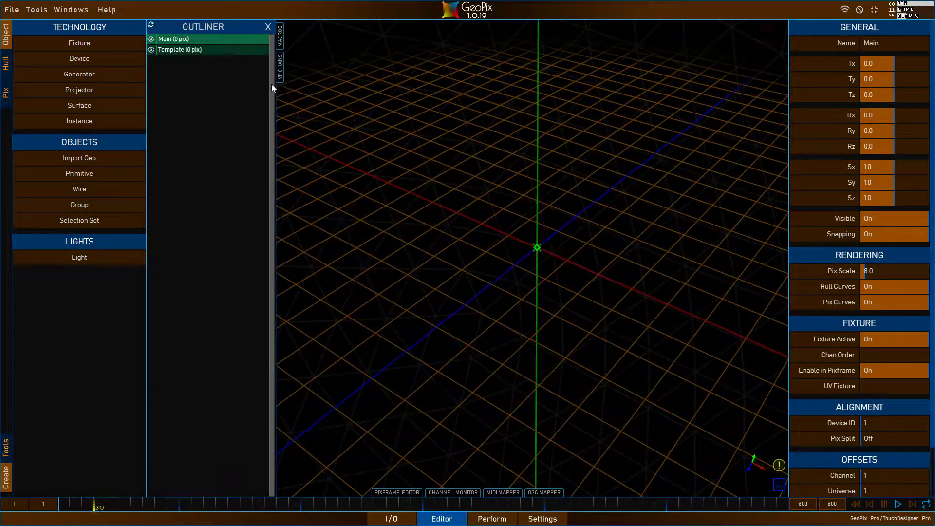
{"action": "left_click", "coordinate": [179, 50]}
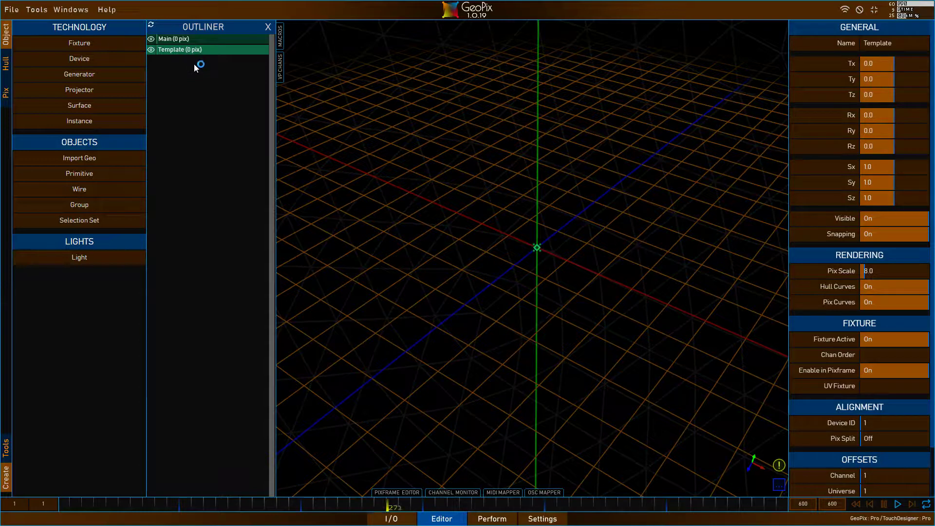
{"action": "scroll", "coordinate": [834, 455], "scroll_direction": "down", "scroll_amount": 2}
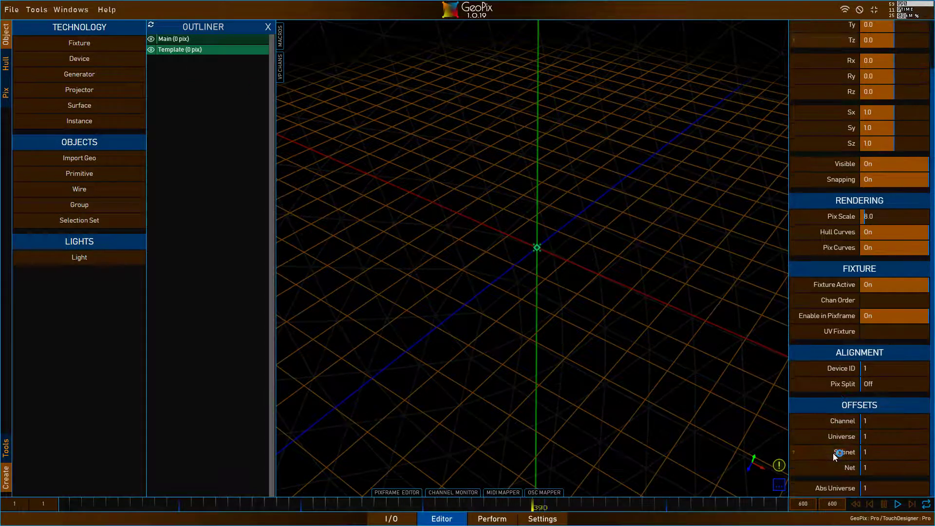
{"action": "scroll", "coordinate": [834, 456], "scroll_direction": "up", "scroll_amount": 2}
{"action": "left_click", "coordinate": [196, 39]}
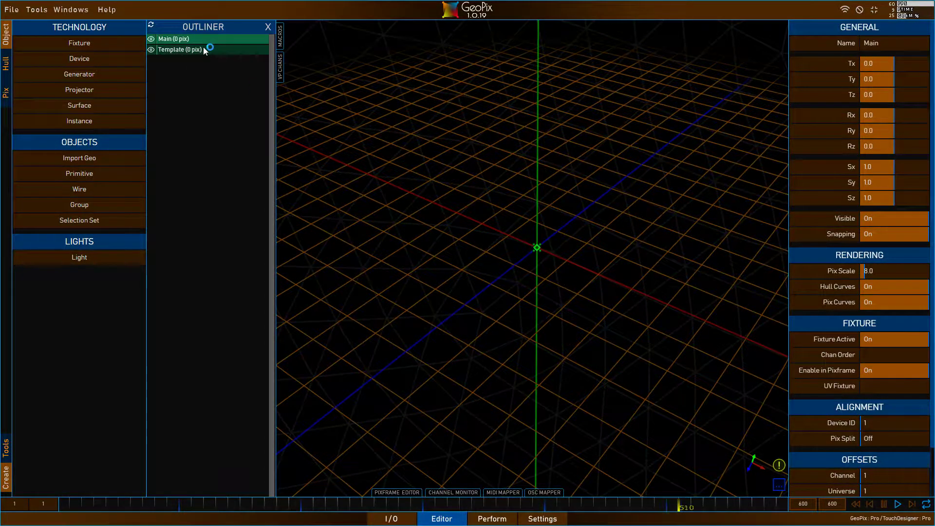
{"action": "scroll", "coordinate": [820, 343], "scroll_direction": "down", "scroll_amount": 1}
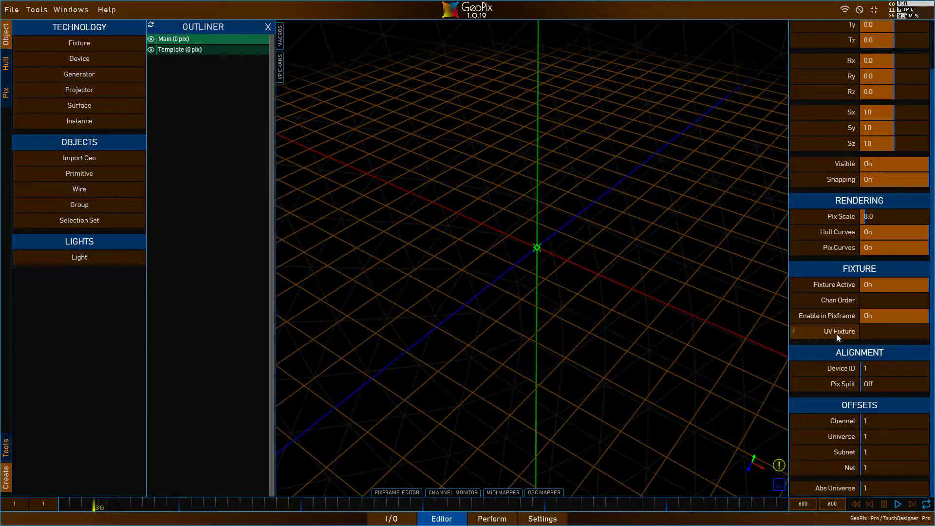
{"action": "left_click_drag", "start_coordinate": [862, 438], "coordinate": [876, 441]}
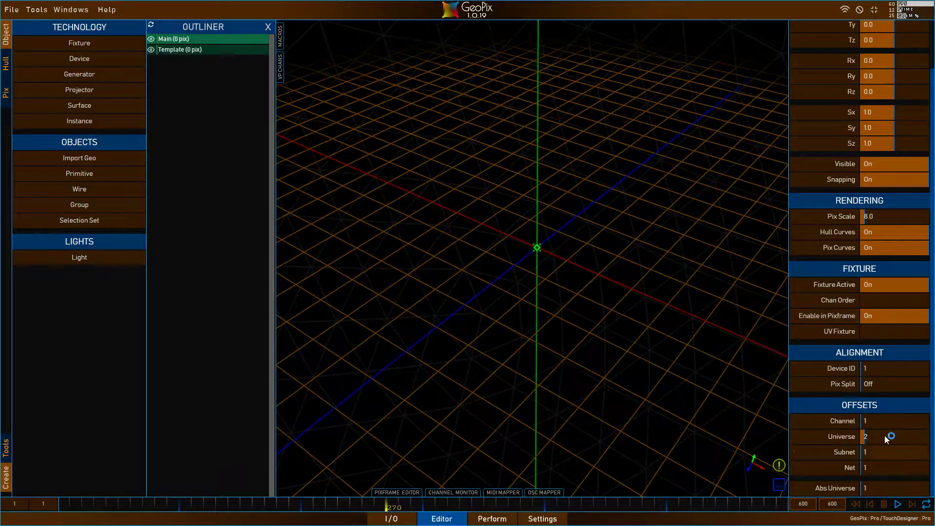
{"action": "left_click_drag", "start_coordinate": [886, 438], "coordinate": [411, 204]}
{"action": "left_click", "coordinate": [188, 49]}
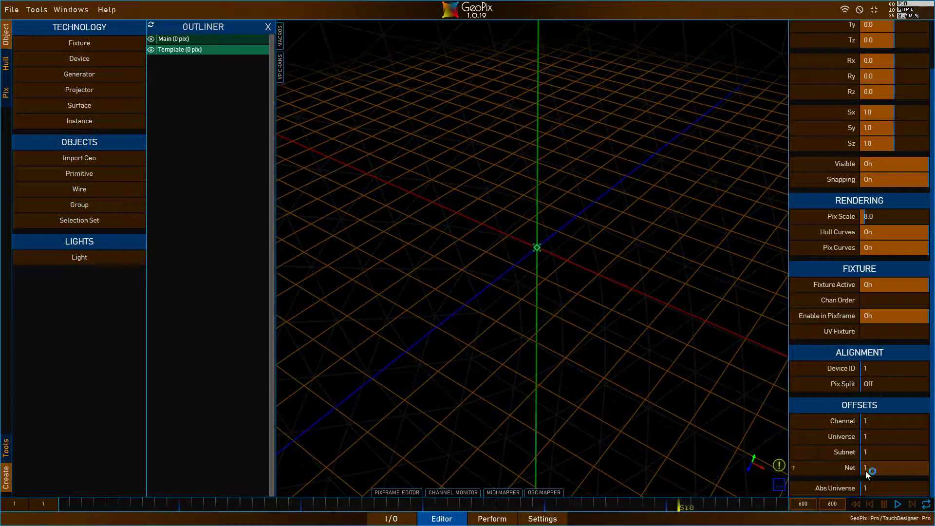
{"action": "left_click", "coordinate": [220, 42]}
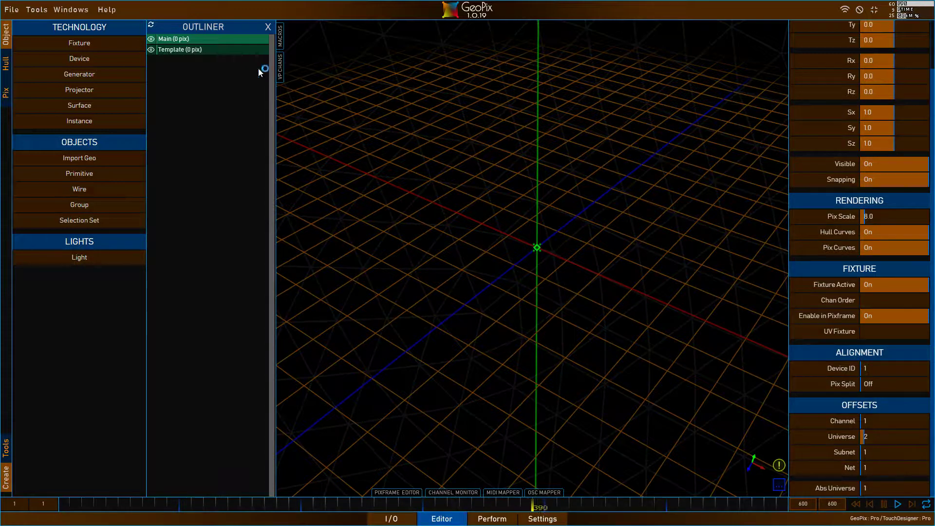
Move the Template fixture away from the origin by setting its X translation to -400.
{"action": "left_click", "coordinate": [184, 50]}
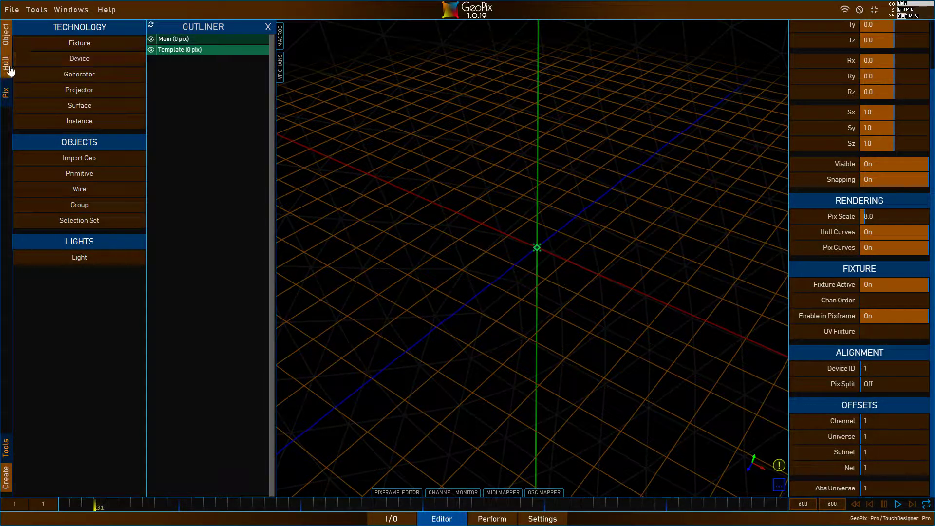
{"action": "left_click_drag", "start_coordinate": [530, 194], "coordinate": [482, 200], "text": "alt"}
{"action": "scroll", "coordinate": [843, 98], "scroll_direction": "up", "scroll_amount": 3}
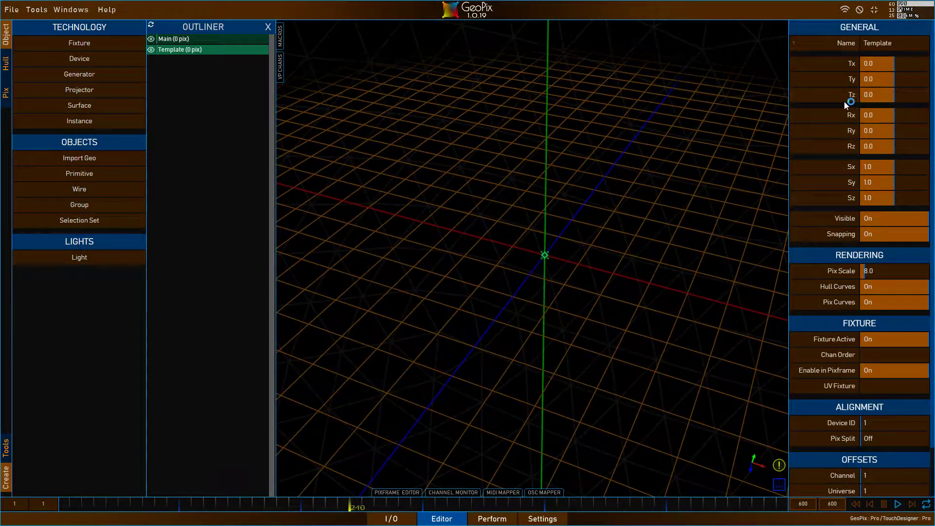
{"action": "mouse_move", "coordinate": [843, 63]}
{"action": "left_mouse_down"}
{"action": "mouse_move", "coordinate": [898, 63]}
{"action": "mouse_move", "coordinate": [858, 63]}
{"action": "left_mouse_up"}
{"action": "left_click", "coordinate": [857, 62]}
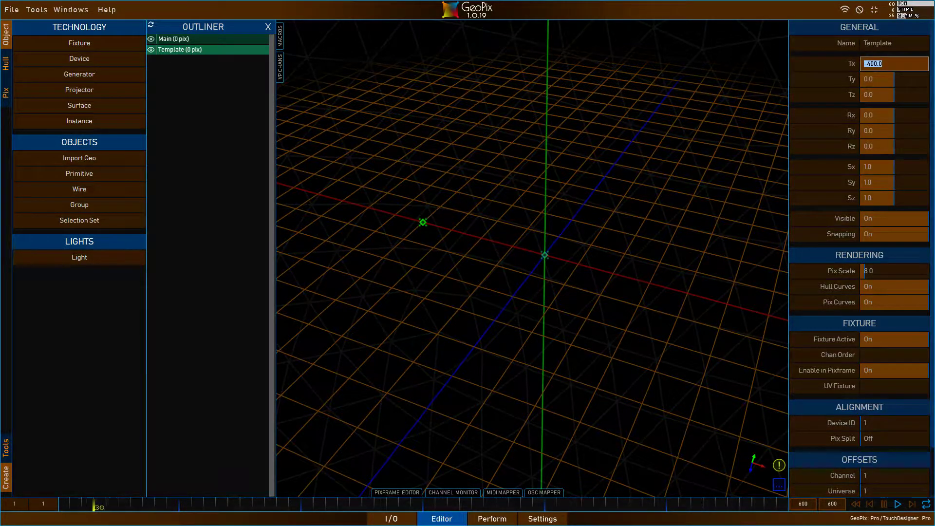
{"action": "type", "text": "-400"}
{"action": "key", "text": "Return"}
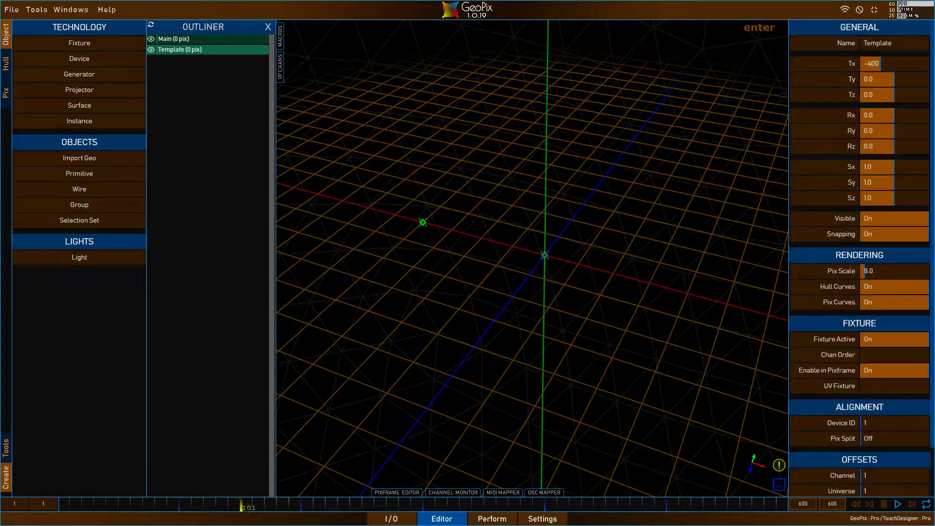
{"action": "left_click_drag", "start_coordinate": [338, 215], "coordinate": [27, 75], "text": "alt"}
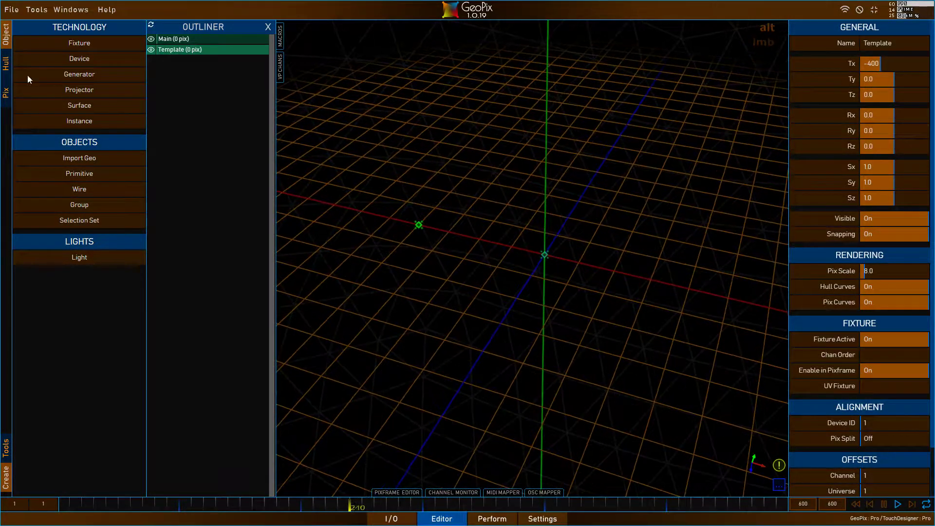
Add two hull points to the Template fixture, both snapped to the fixture's own center point.
{"action": "left_click", "coordinate": [6, 64]}
{"action": "left_click_drag", "start_coordinate": [463, 202], "coordinate": [468, 215], "text": "alt"}
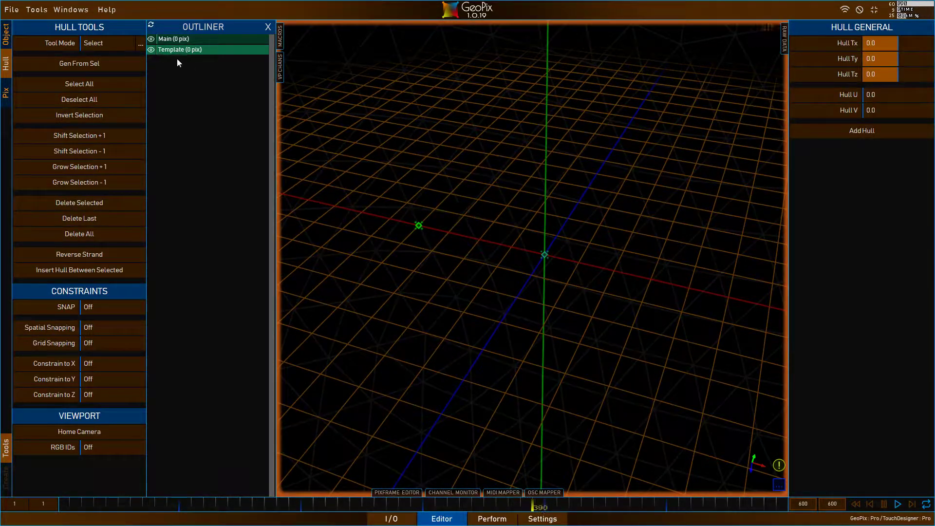
{"action": "left_click", "coordinate": [139, 43]}
{"action": "left_click", "coordinate": [111, 96]}
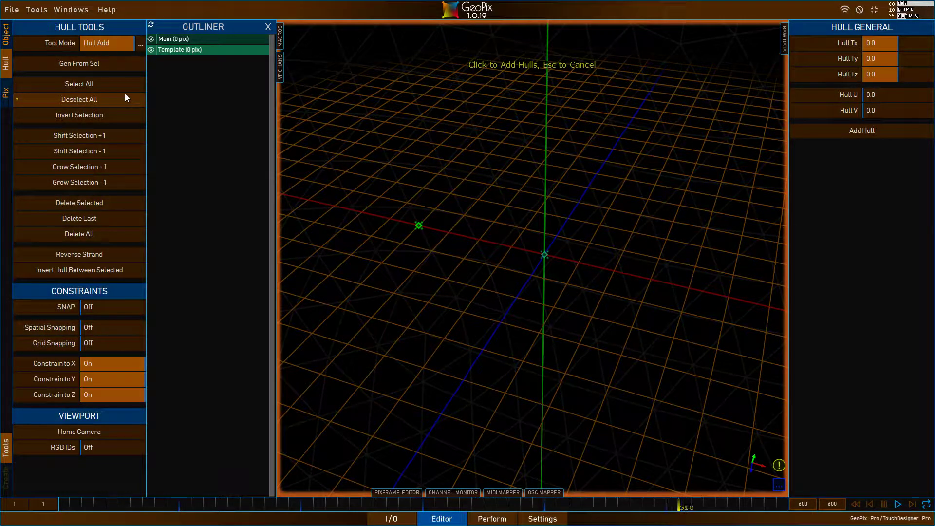
{"action": "key", "text": "s"}
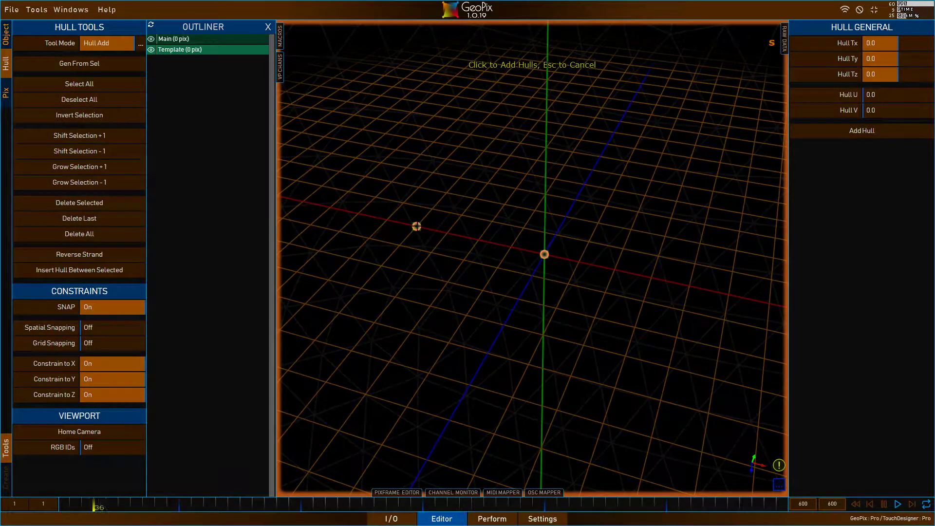
{"action": "left_click", "coordinate": [416, 226]}
{"action": "left_click", "coordinate": [417, 226]}
{"action": "key", "text": "s"}
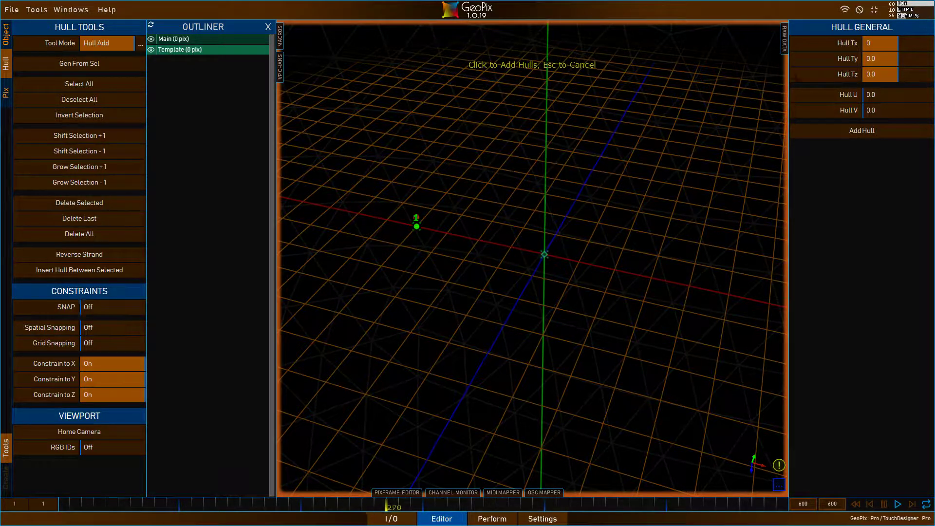
Set the second hull point's Y translation to 100 and generate a pixel strip from the two hulls.
{"action": "left_click", "coordinate": [845, 57]}
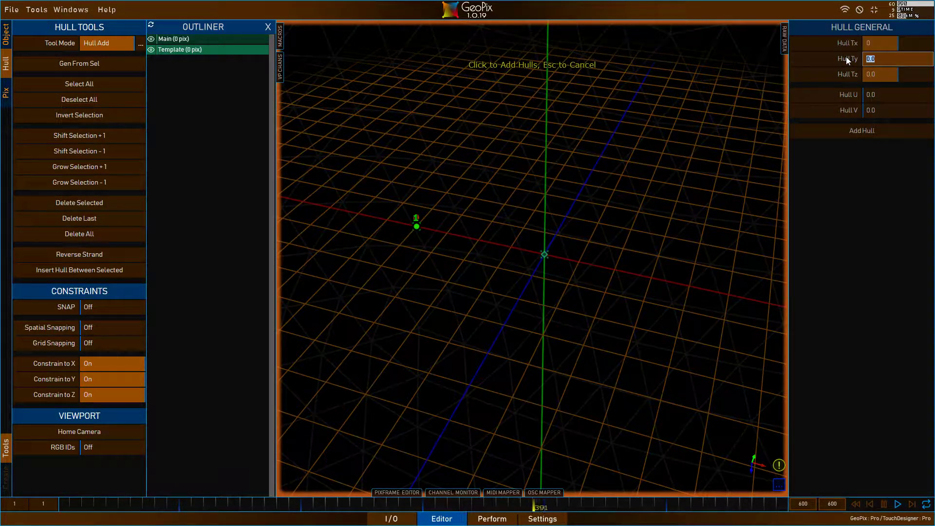
{"action": "type", "text": "100"}
{"action": "key", "text": "Return"}
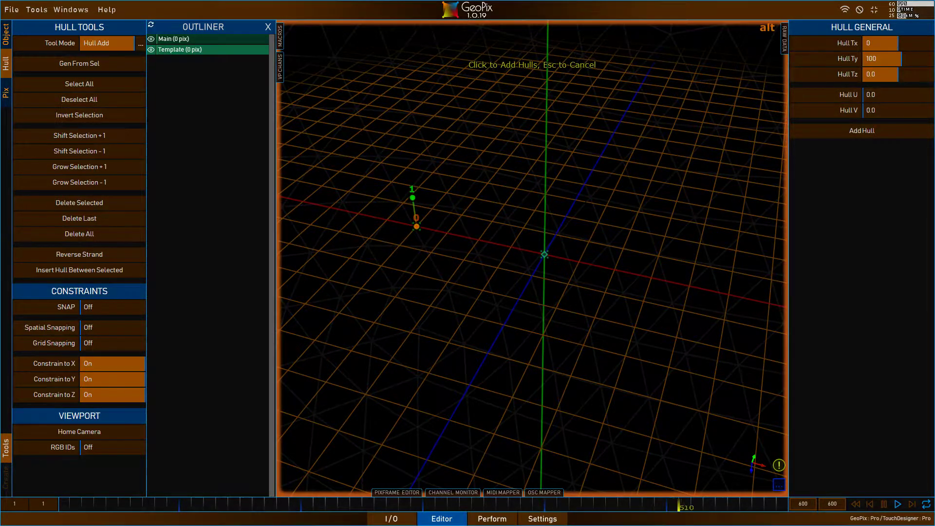
{"action": "left_click_drag", "start_coordinate": [532, 258], "coordinate": [565, 221], "text": "alt"}
{"action": "right_click_drag", "start_coordinate": [566, 222], "coordinate": [572, 230], "text": "alt"}
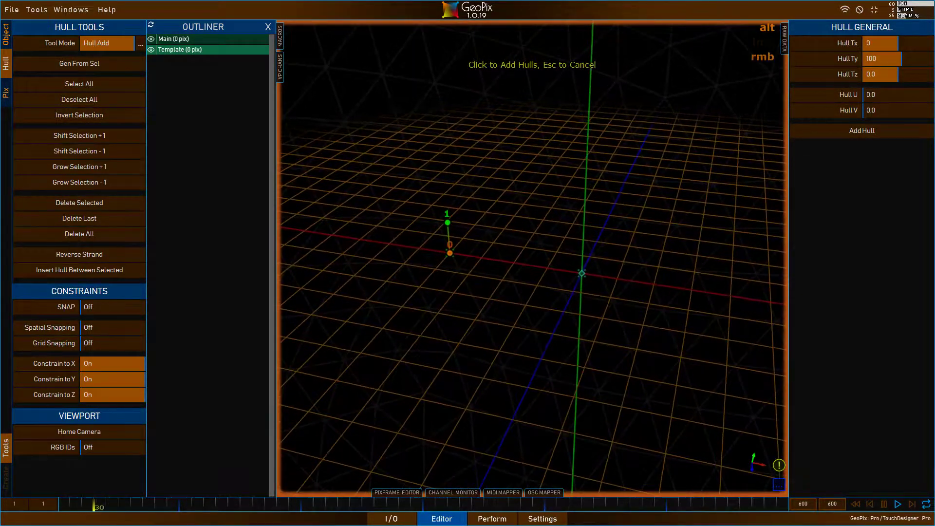
{"action": "left_click_drag", "start_coordinate": [573, 229], "coordinate": [565, 263], "text": "alt"}
{"action": "key", "text": "Escape"}
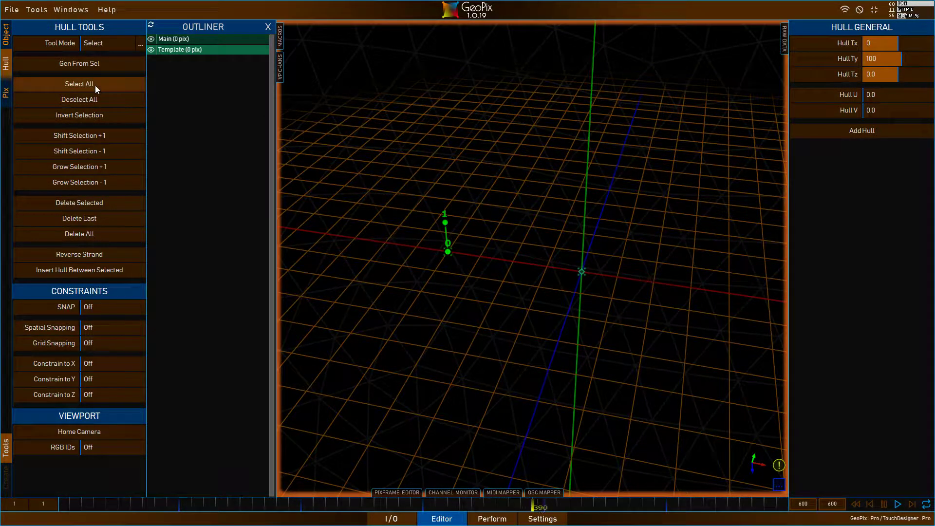
{"action": "left_click", "coordinate": [109, 64]}
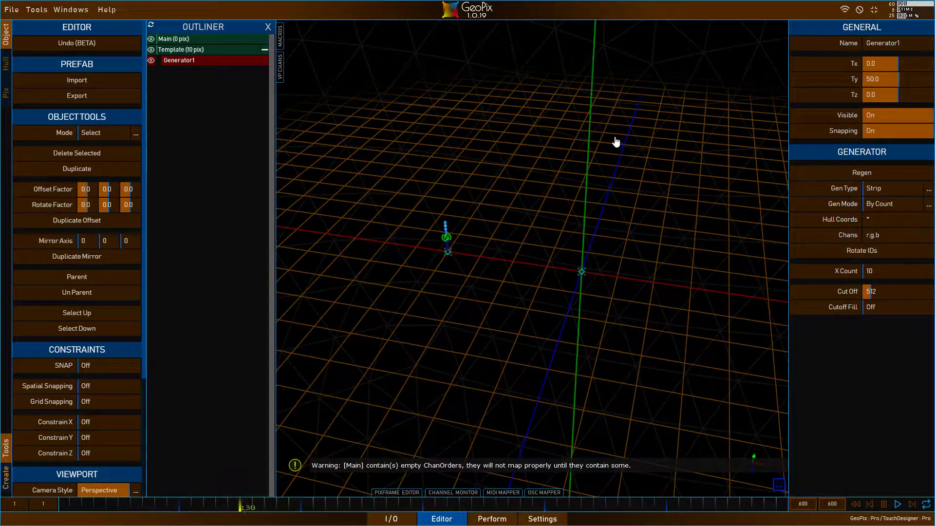
Compare the Template fixture's channel order with the channels set on its generator.
{"action": "left_click", "coordinate": [192, 51]}
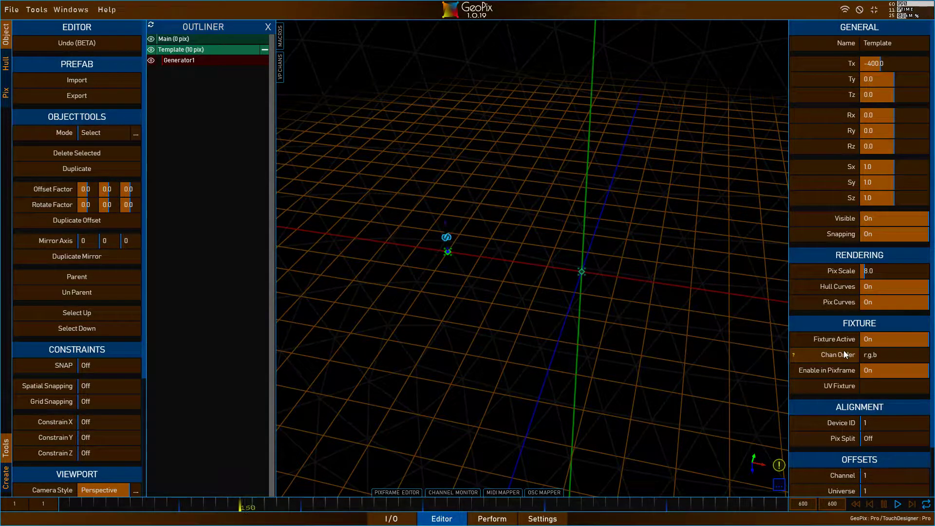
{"action": "left_click", "coordinate": [181, 60]}
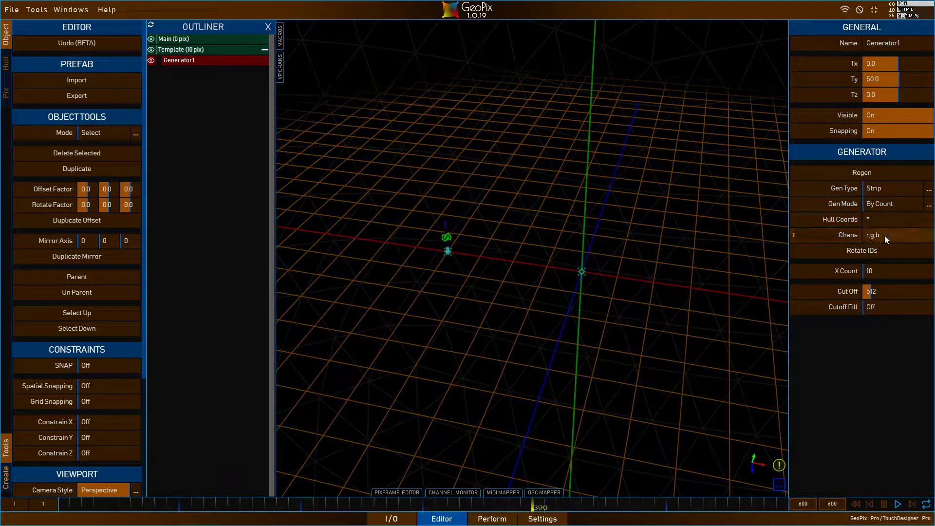
{"action": "left_click", "coordinate": [188, 53]}
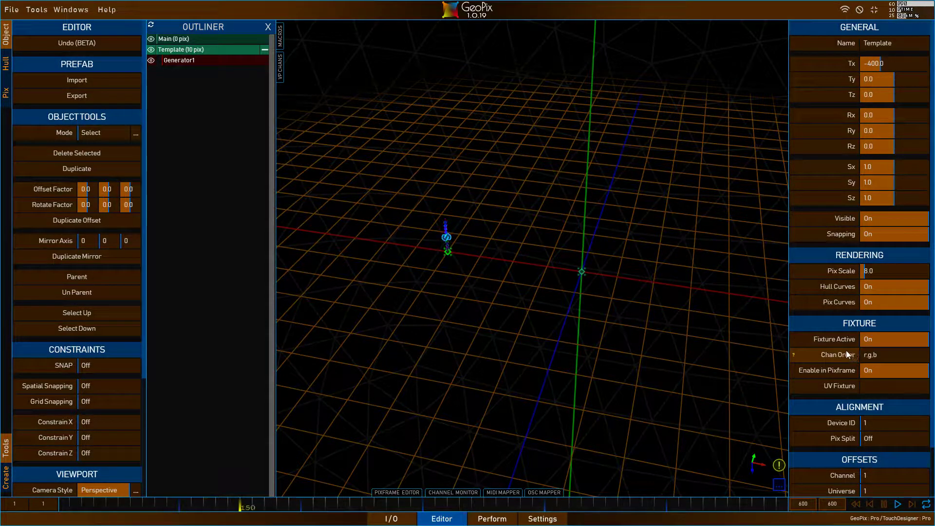
Set the Main fixture's channel order to r,g,b.
{"action": "left_click", "coordinate": [169, 40]}
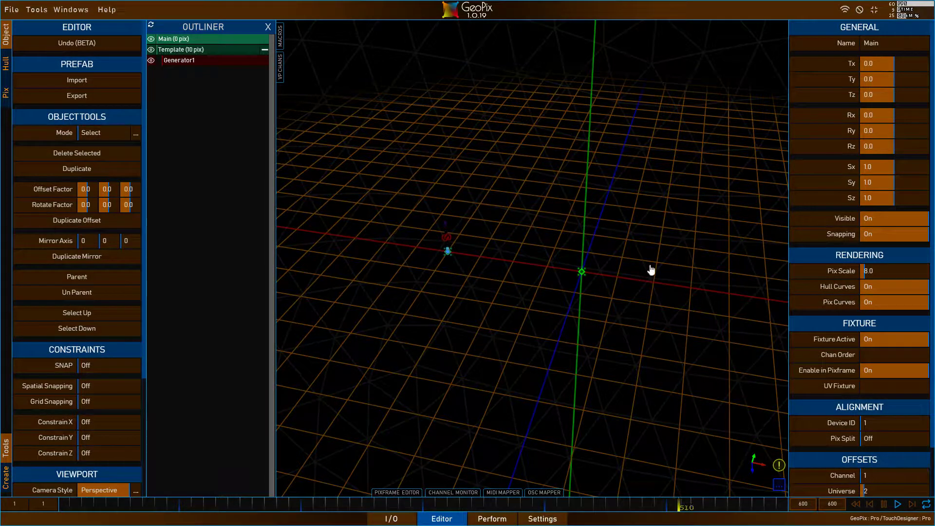
{"action": "left_click", "coordinate": [832, 352]}
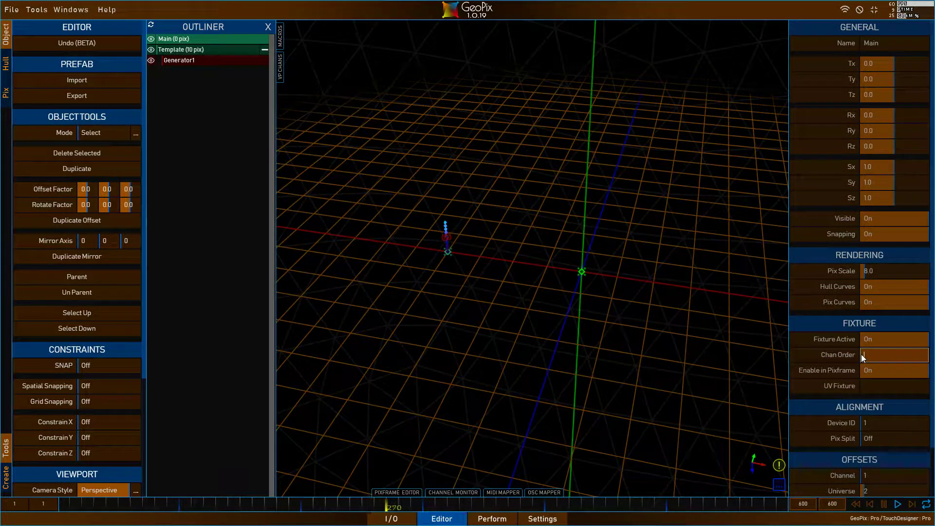
{"action": "key", "text": "Return"}
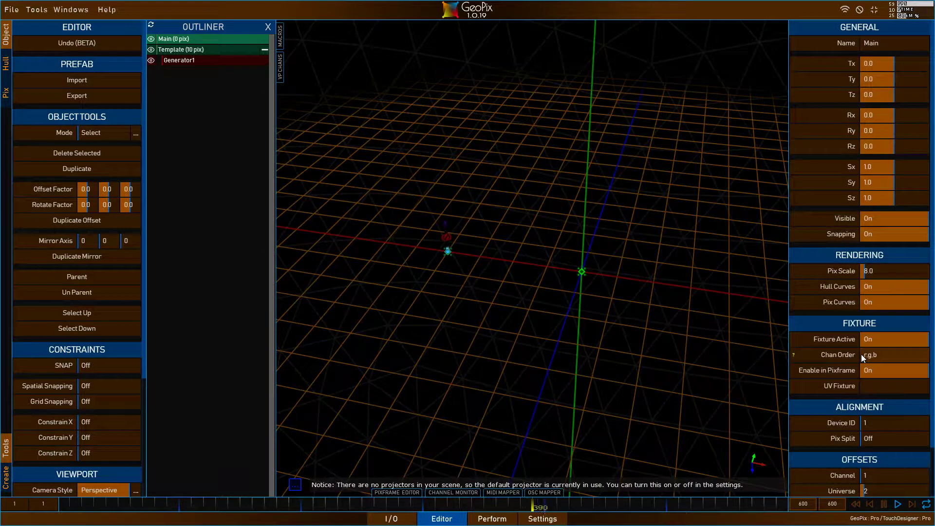
Create an instance object and place it on the grid in front of the Main fixture.
{"action": "left_click_drag", "start_coordinate": [552, 294], "coordinate": [587, 291], "text": "alt"}
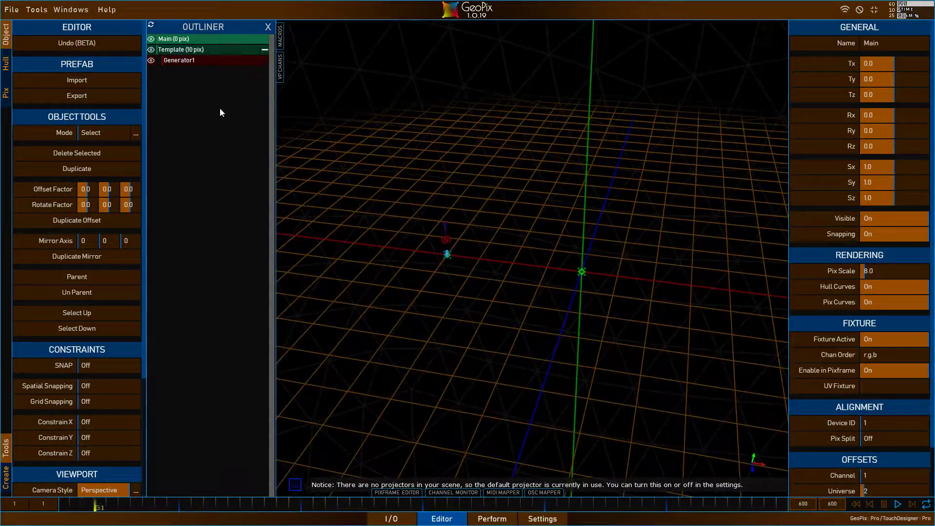
{"action": "left_click", "coordinate": [6, 489]}
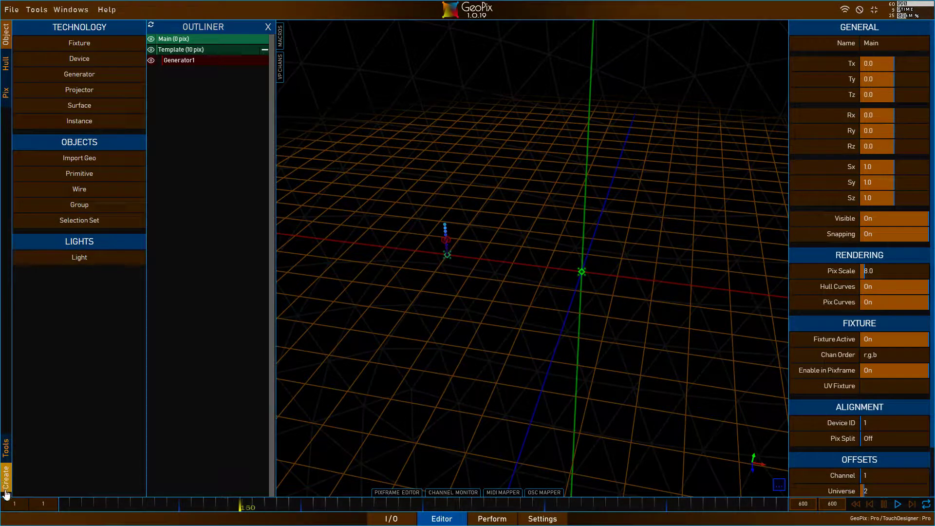
{"action": "left_click", "coordinate": [89, 119]}
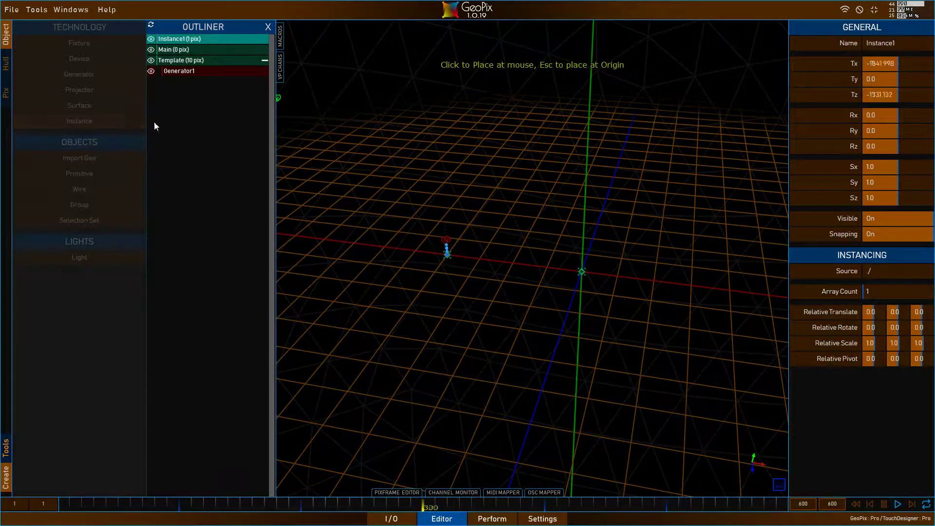
{"action": "left_click", "coordinate": [569, 315]}
Position the instance on the Z axis with an X translation of 0 and a Z translation of 200.
{"action": "left_click_drag", "start_coordinate": [585, 309], "coordinate": [560, 288], "text": "alt"}
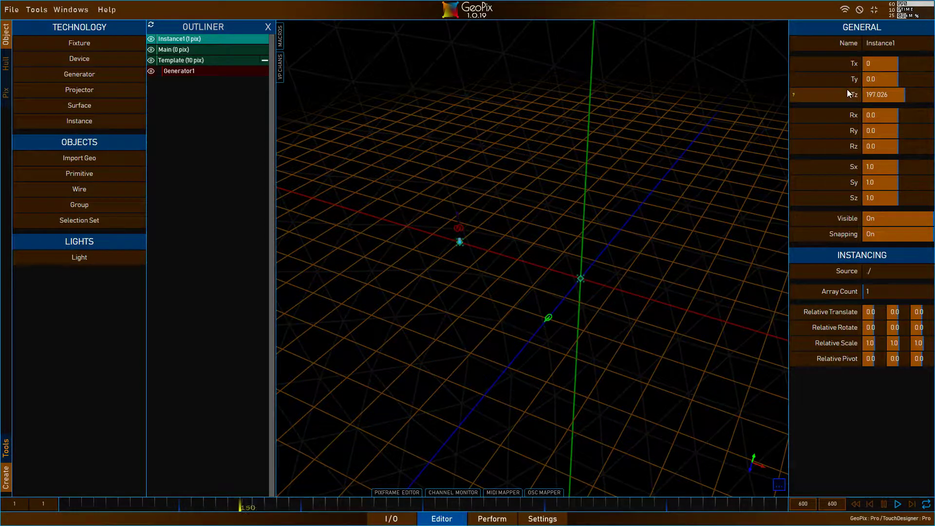
{"action": "left_click", "coordinate": [931, 96]}
{"action": "type", "text": "200"}
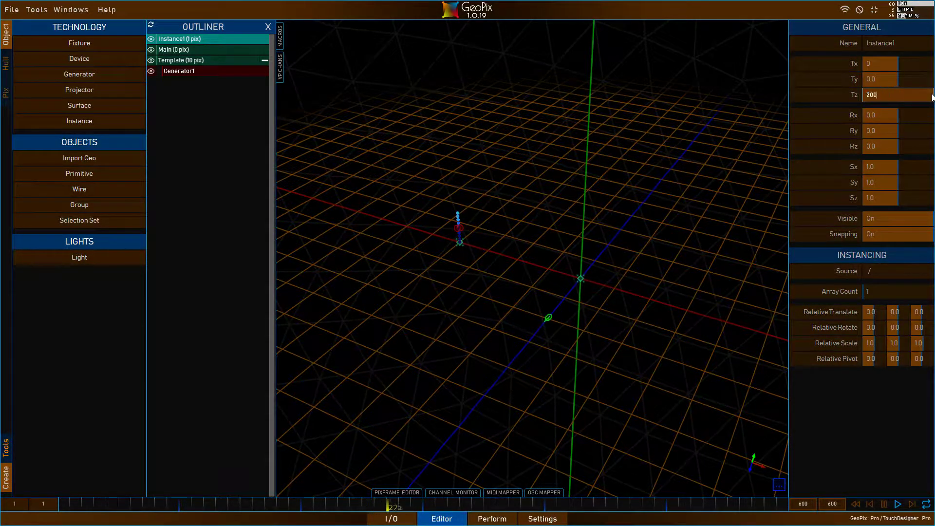
{"action": "key", "text": "Return"}
{"action": "left_click_drag", "start_coordinate": [526, 135], "coordinate": [490, 244], "text": "alt"}
{"action": "left_click_drag", "start_coordinate": [507, 297], "coordinate": [521, 299], "text": "alt"}
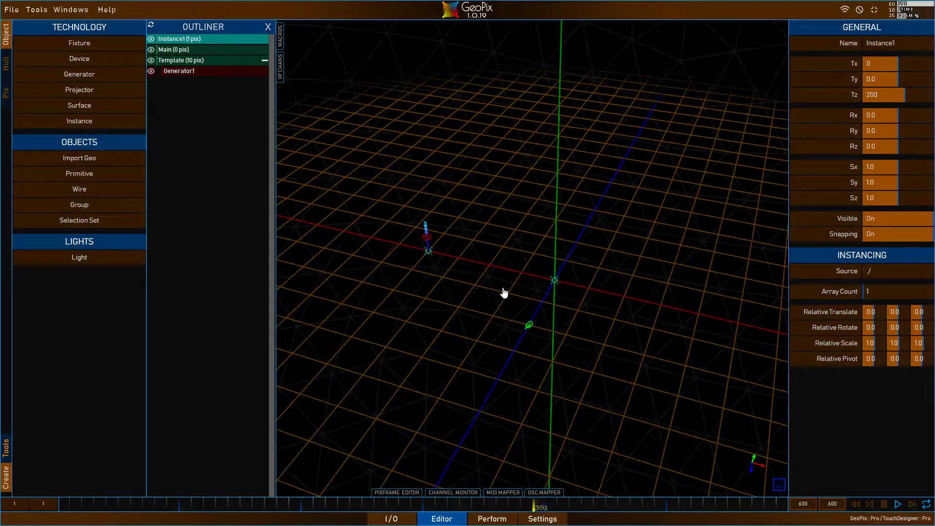
Set the instance's source to the Template fixture.
{"action": "left_click", "coordinate": [177, 53]}
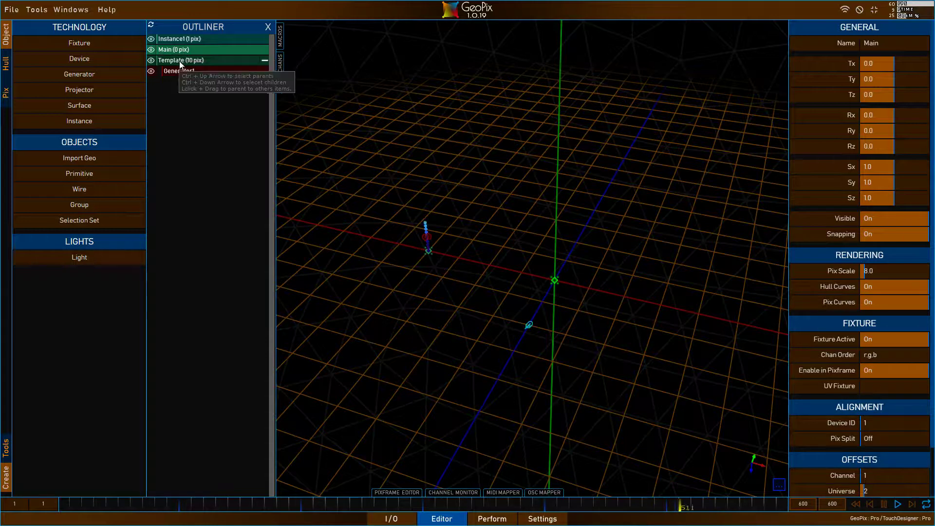
{"action": "left_click", "coordinate": [182, 60]}
{"action": "left_click", "coordinate": [181, 41]}
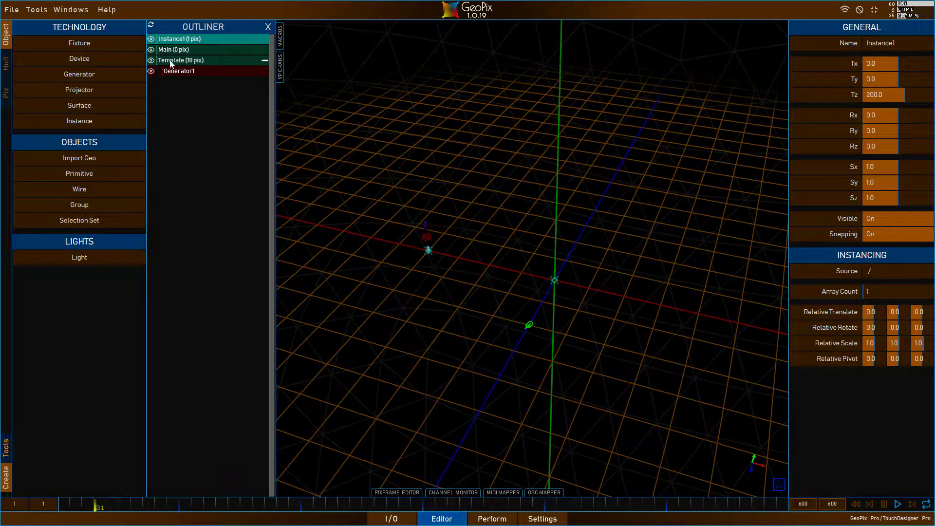
{"action": "left_click", "coordinate": [869, 270]}
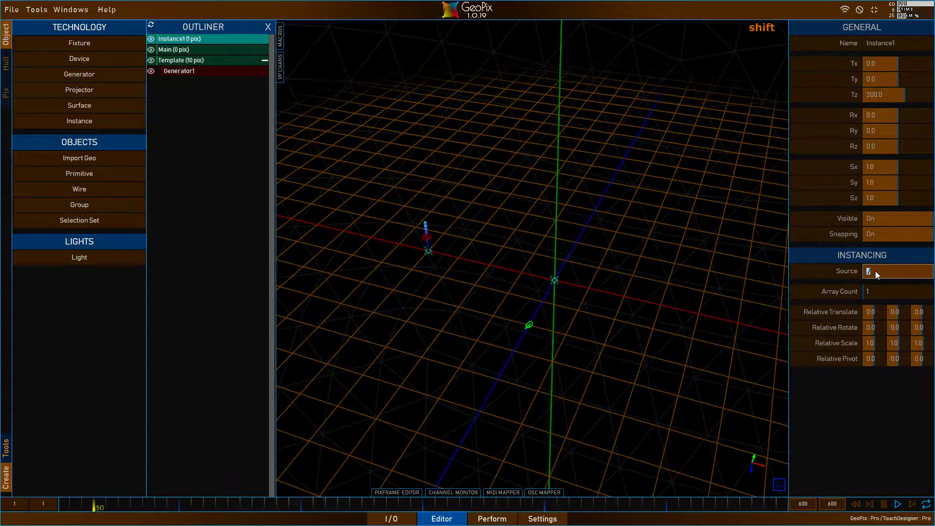
{"action": "type", "text": "Template"}
{"action": "key", "text": "Return"}
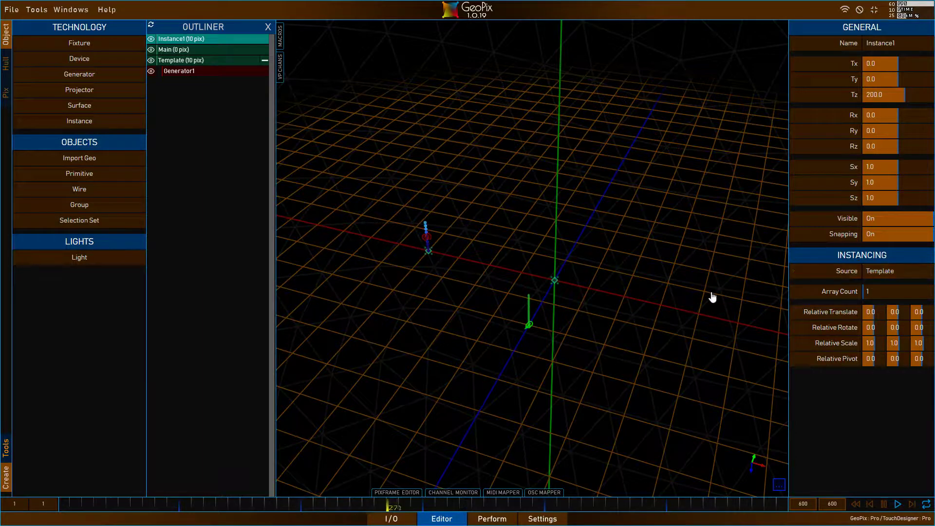
Parent the instance to the Main fixture in the outliner and select Main to inspect its pixels.
{"action": "left_click_drag", "start_coordinate": [577, 337], "coordinate": [560, 302], "text": "alt"}
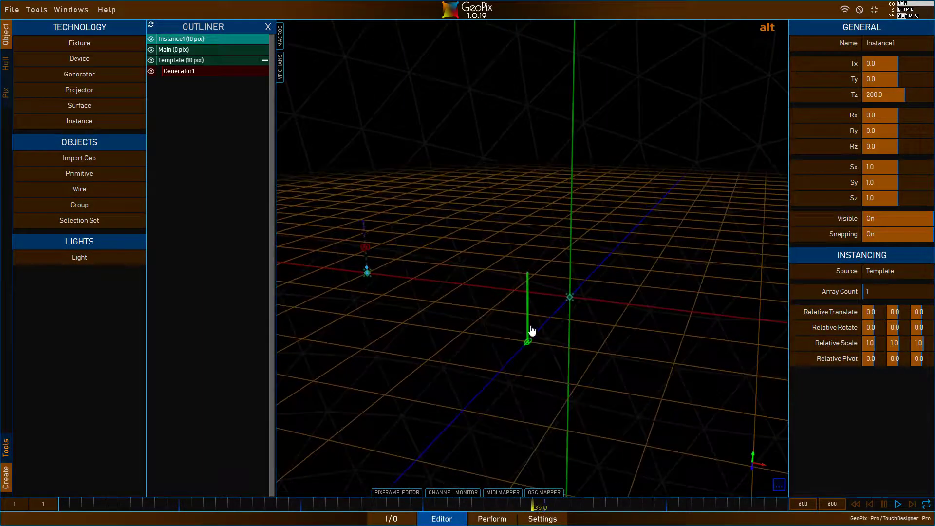
{"action": "left_click_drag", "start_coordinate": [412, 287], "coordinate": [515, 358], "text": "alt"}
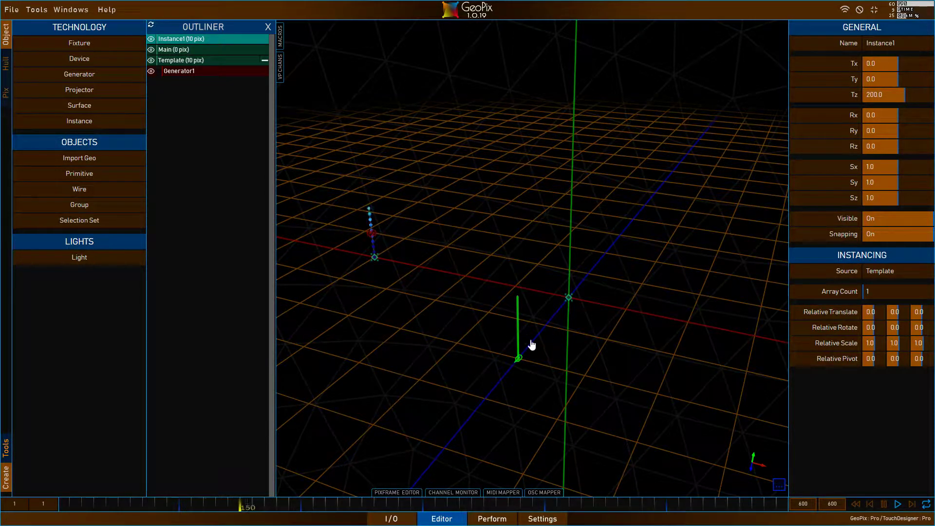
{"action": "mouse_move", "coordinate": [531, 345]}
{"action": "left_mouse_down", "text": "alt"}
{"action": "mouse_move", "coordinate": [484, 334]}
{"action": "mouse_move", "coordinate": [396, 336]}
{"action": "mouse_move", "coordinate": [535, 363]}
{"action": "left_mouse_up", "text": "alt"}
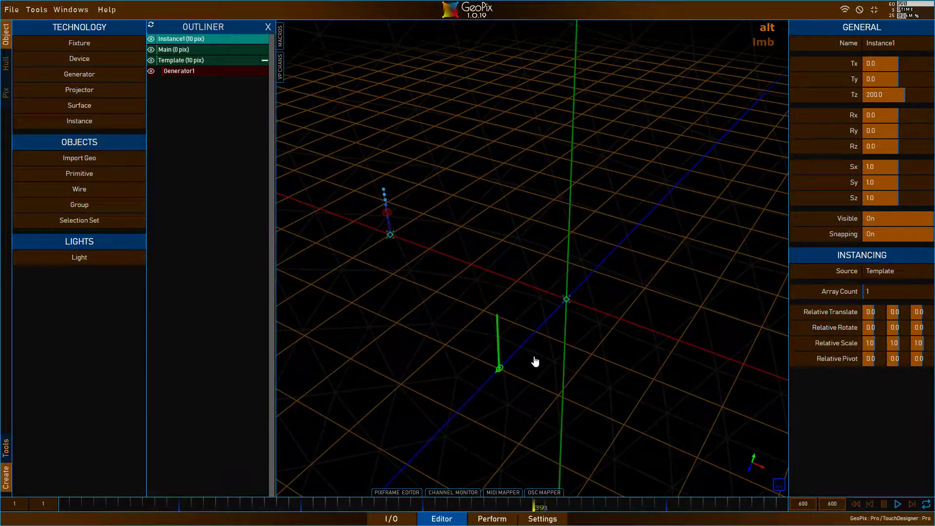
{"action": "right_click_drag", "start_coordinate": [503, 323], "coordinate": [578, 330], "text": "alt"}
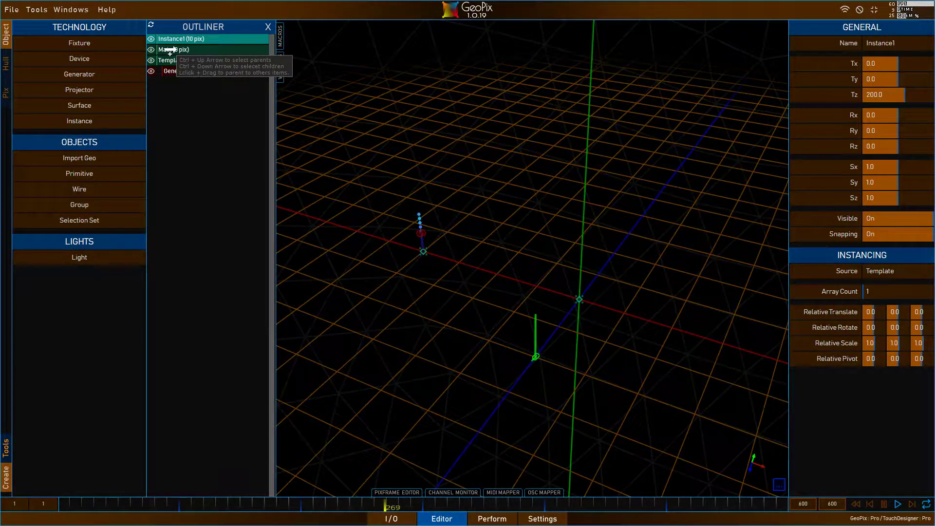
{"action": "left_click_drag", "start_coordinate": [171, 49], "coordinate": [171, 49]}
{"action": "left_click", "coordinate": [192, 40]}
{"action": "mouse_move", "coordinate": [603, 255]}
{"action": "left_mouse_down", "text": "alt"}
{"action": "mouse_move", "coordinate": [615, 246]}
{"action": "mouse_move", "coordinate": [607, 268]}
{"action": "left_mouse_up", "text": "alt"}
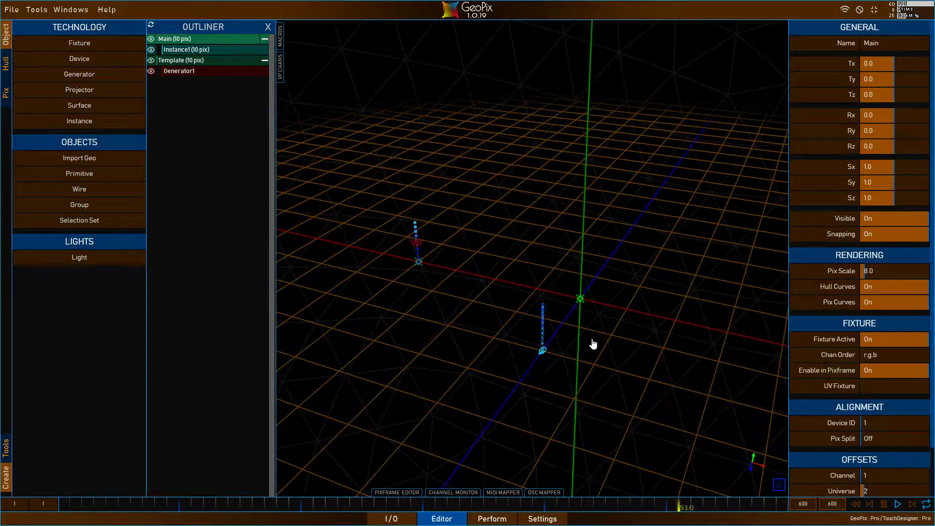
{"action": "left_click_drag", "start_coordinate": [593, 344], "coordinate": [618, 335], "text": "alt"}
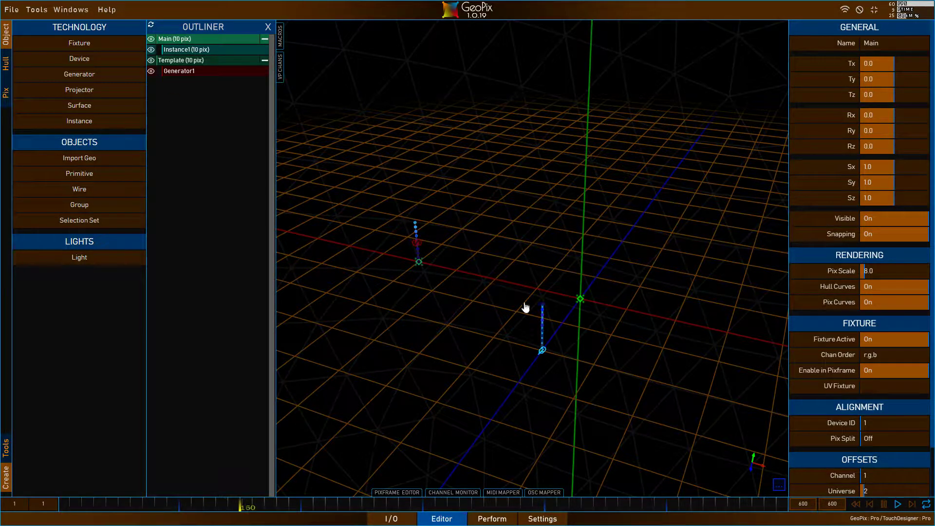
Duplicate Instance1 repeatedly into an evenly spaced diagonal row of six instances under Main, and select Main to inspect them.
{"action": "left_click", "coordinate": [204, 133]}
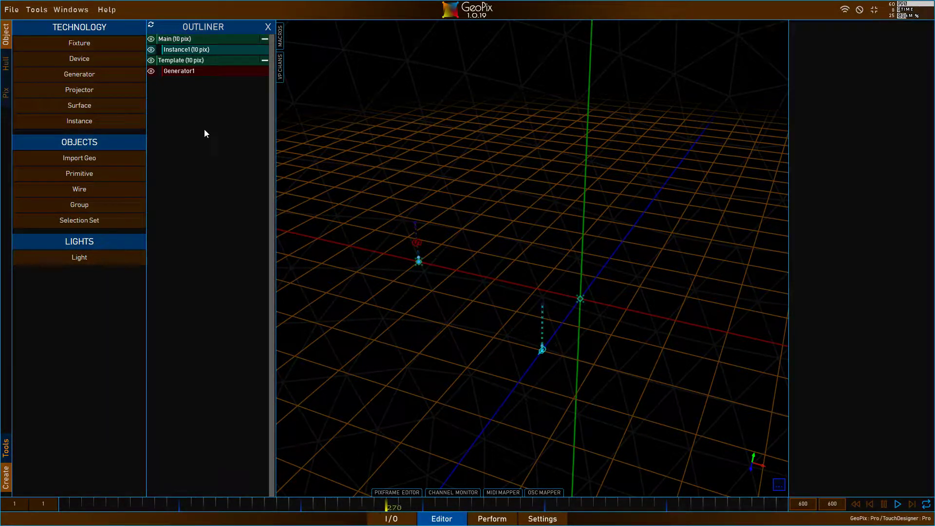
{"action": "left_click_drag", "start_coordinate": [565, 354], "coordinate": [568, 331], "text": "alt"}
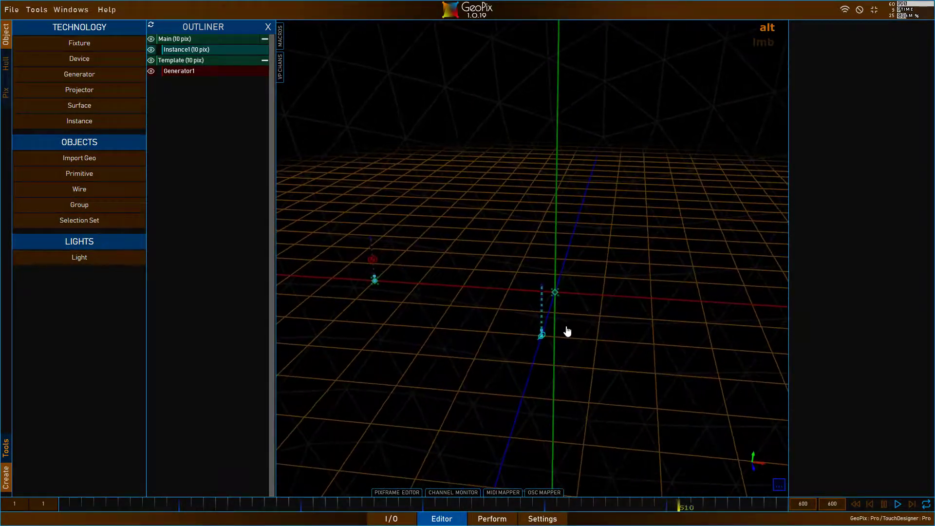
{"action": "left_click", "coordinate": [187, 51]}
{"action": "left_click_drag", "start_coordinate": [479, 265], "coordinate": [587, 309], "text": "alt"}
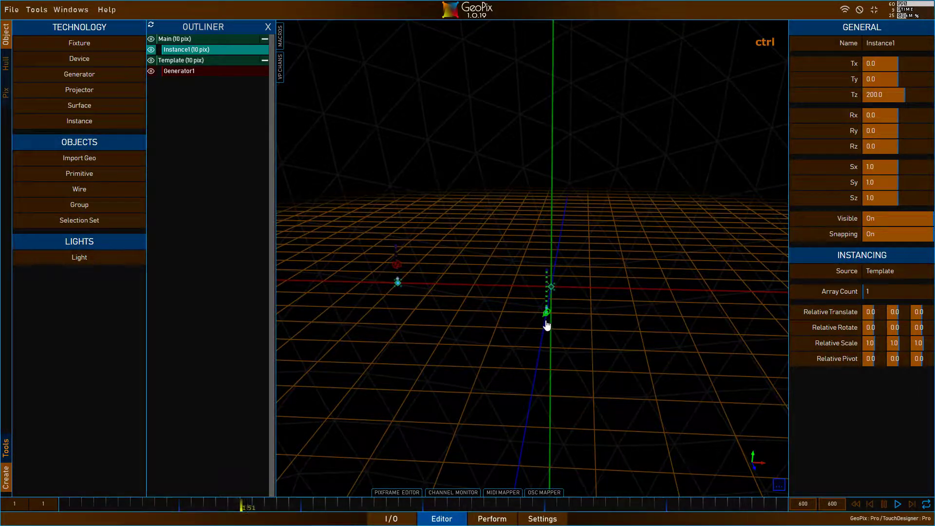
{"action": "key", "text": "ctrl+d"}
{"action": "left_click", "coordinate": [547, 322]}
{"action": "left_click", "coordinate": [565, 307]}
{"action": "key", "text": "shift+d"}
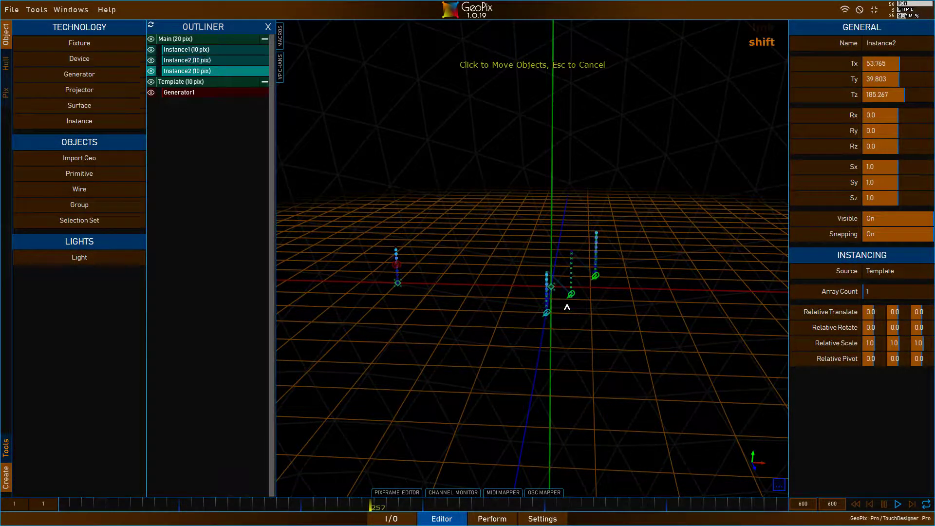
{"action": "key", "text": "shift+d"}
{"action": "key", "text": "shift+d"}
{"action": "key", "text": "shift+d"}
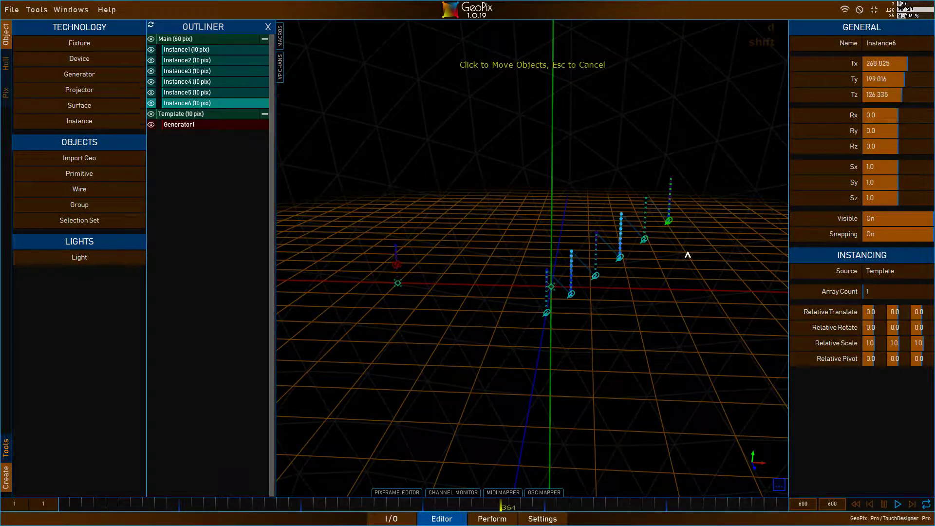
{"action": "left_click_drag", "start_coordinate": [687, 255], "coordinate": [651, 260], "text": "alt"}
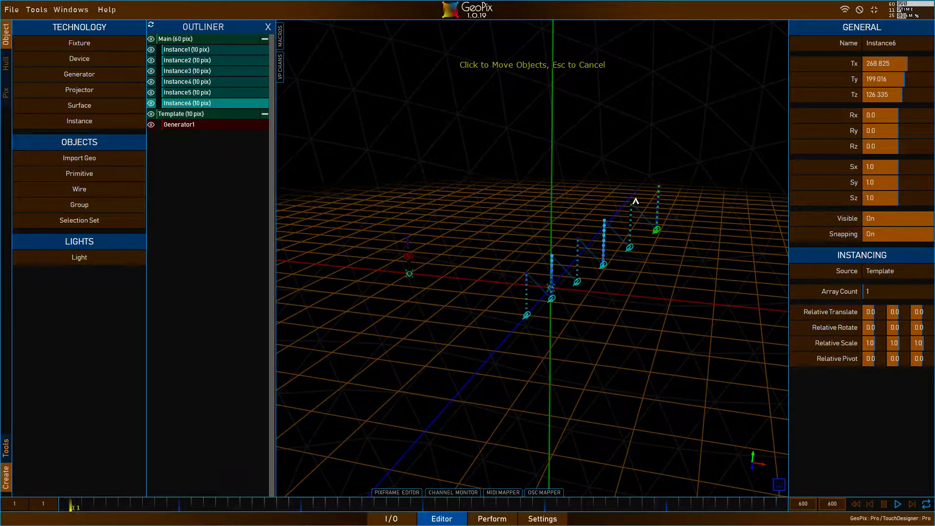
{"action": "left_click", "coordinate": [172, 39]}
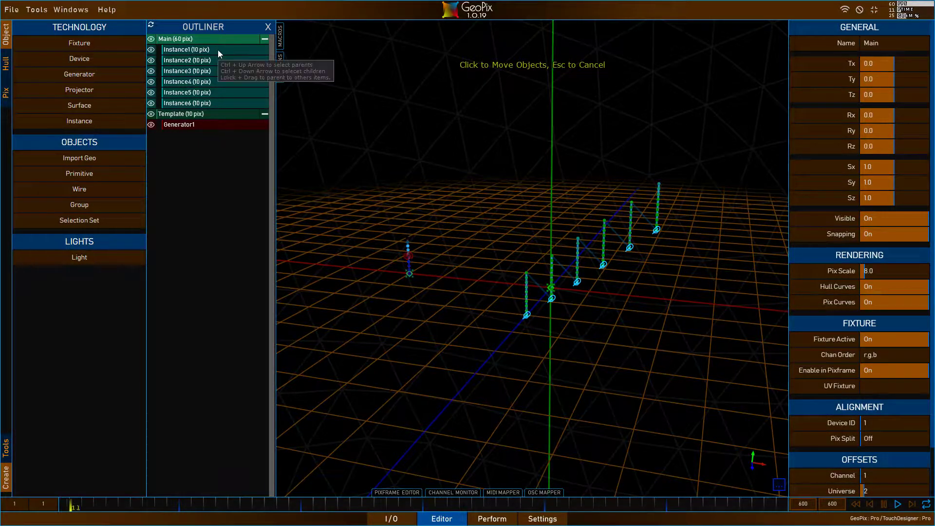
Try rotating Instance3 about -53 degrees on X and start scaling it, cancel the scaling and reset its rotation.
{"action": "left_click_drag", "start_coordinate": [586, 264], "coordinate": [749, 300], "text": "alt"}
{"action": "left_click", "coordinate": [196, 71]}
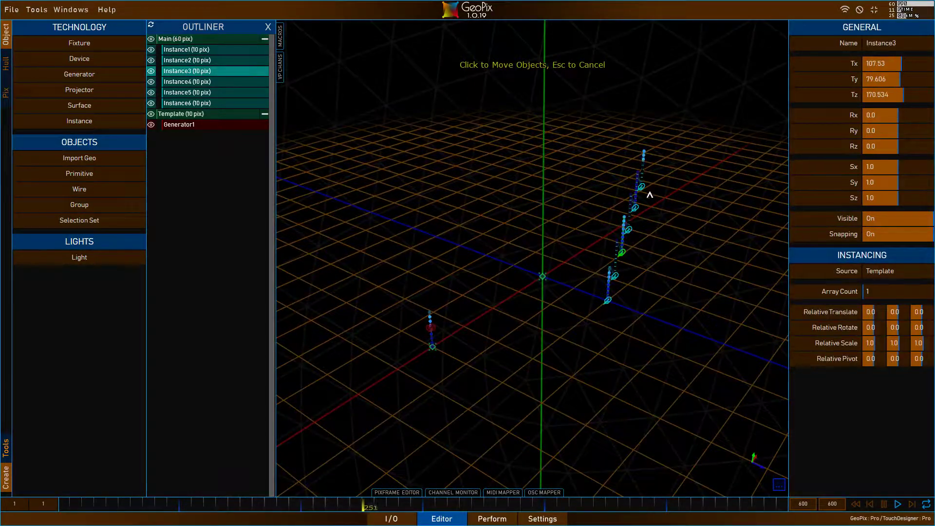
{"action": "key", "text": "r"}
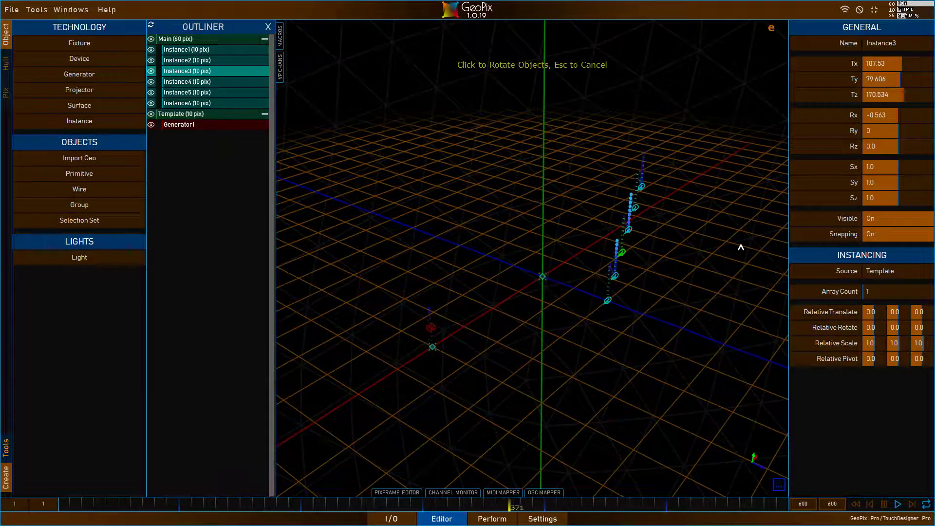
{"action": "left_click_drag", "start_coordinate": [741, 247], "coordinate": [633, 185]}
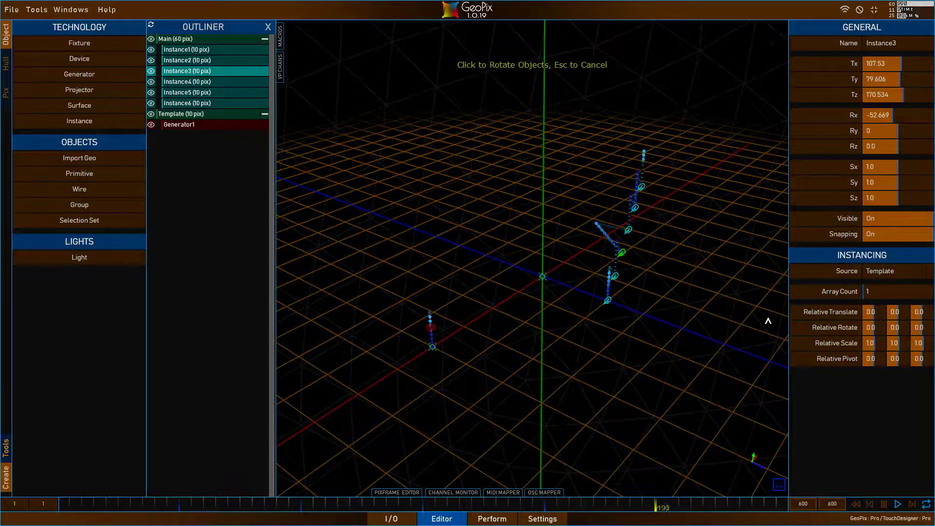
{"action": "key", "text": "s"}
{"action": "right_click", "coordinate": [735, 308]}
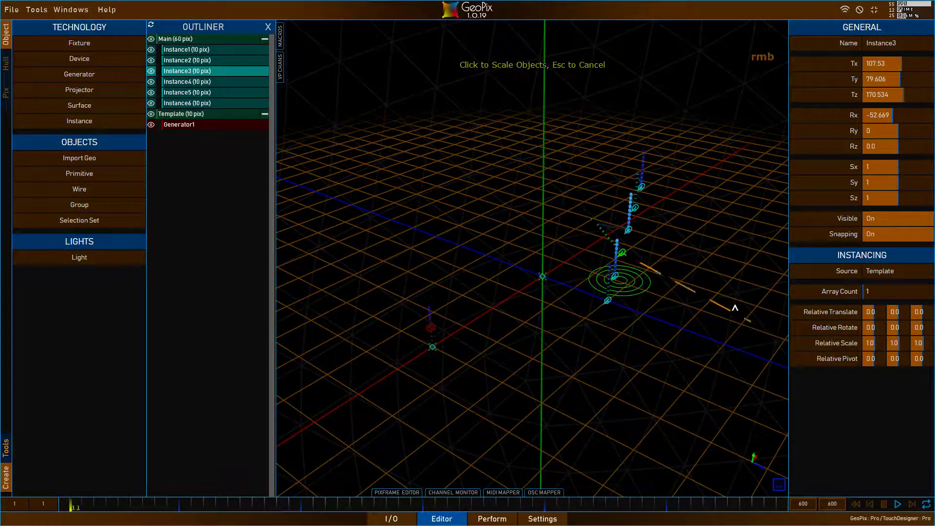
{"action": "left_click_drag", "start_coordinate": [735, 309], "coordinate": [663, 136], "text": "alt"}
{"action": "right_click", "coordinate": [849, 119]}
Delete the duplicates Instance2 through Instance6 from the Main fixture.
{"action": "left_click", "coordinate": [189, 61]}
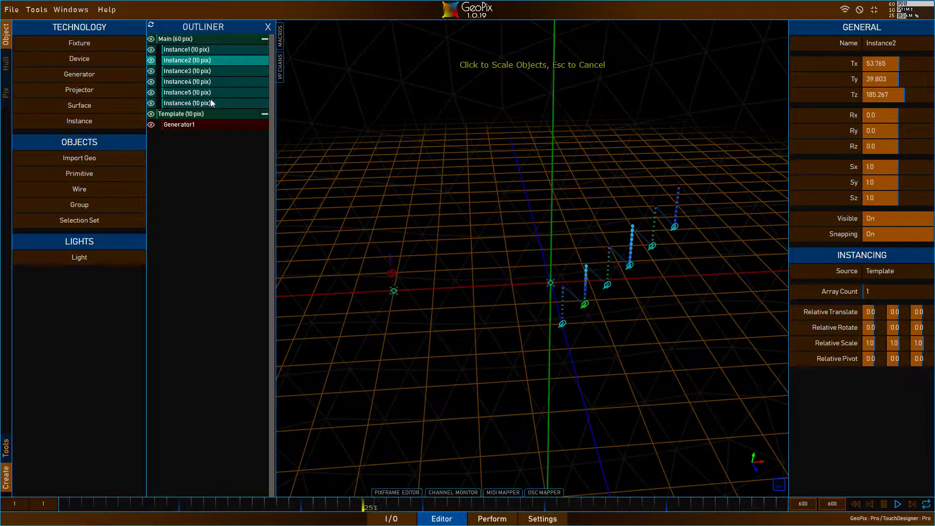
{"action": "left_click", "coordinate": [211, 101], "text": "shift"}
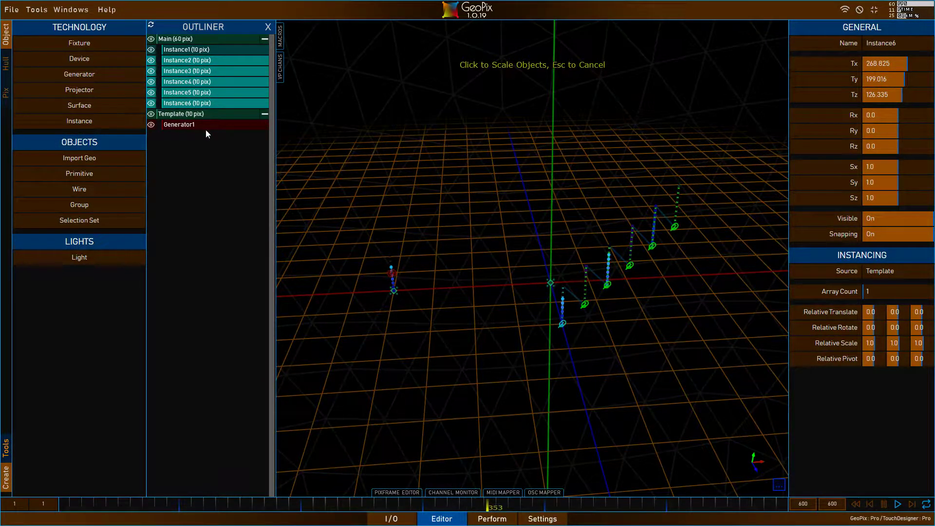
{"action": "key", "text": "Delete"}
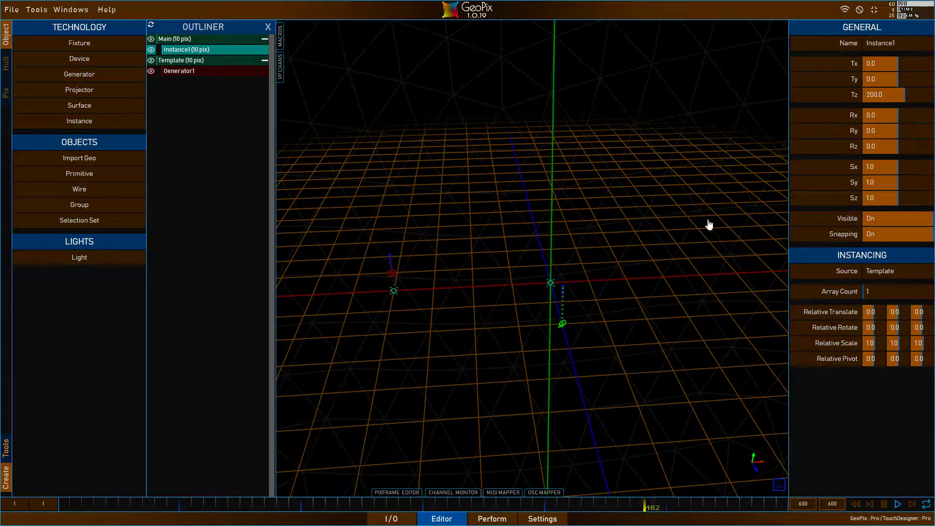
Set the array count of Instance1 to 10.
{"action": "left_click_drag", "start_coordinate": [709, 224], "coordinate": [595, 245], "text": "alt"}
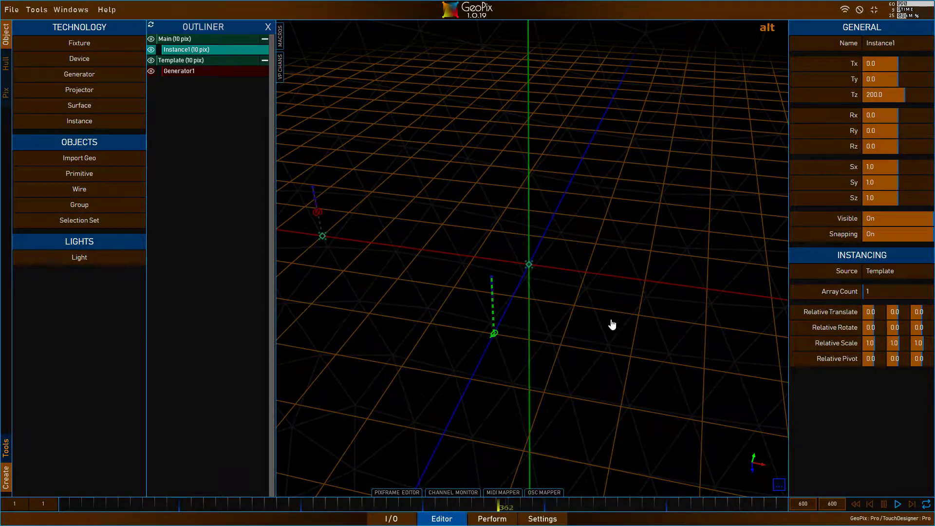
{"action": "left_click_drag", "start_coordinate": [612, 323], "coordinate": [507, 298], "text": "alt"}
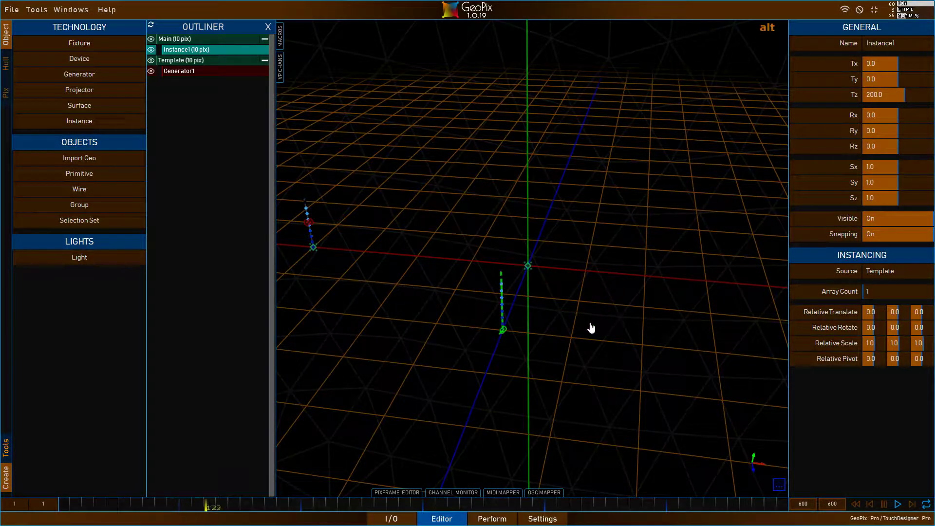
{"action": "left_click_drag", "start_coordinate": [589, 325], "coordinate": [605, 338], "text": "alt"}
{"action": "left_click", "coordinate": [863, 290]}
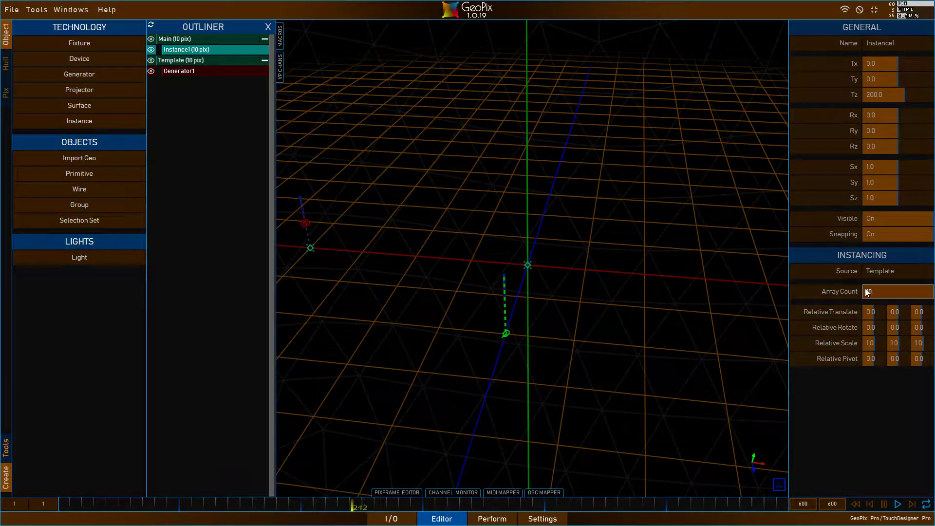
{"action": "type", "text": "10"}
{"action": "key", "text": "Return"}
Spread the array's copies along X by setting the relative X translation to 100.
{"action": "left_click_drag", "start_coordinate": [615, 292], "coordinate": [594, 307], "text": "alt"}
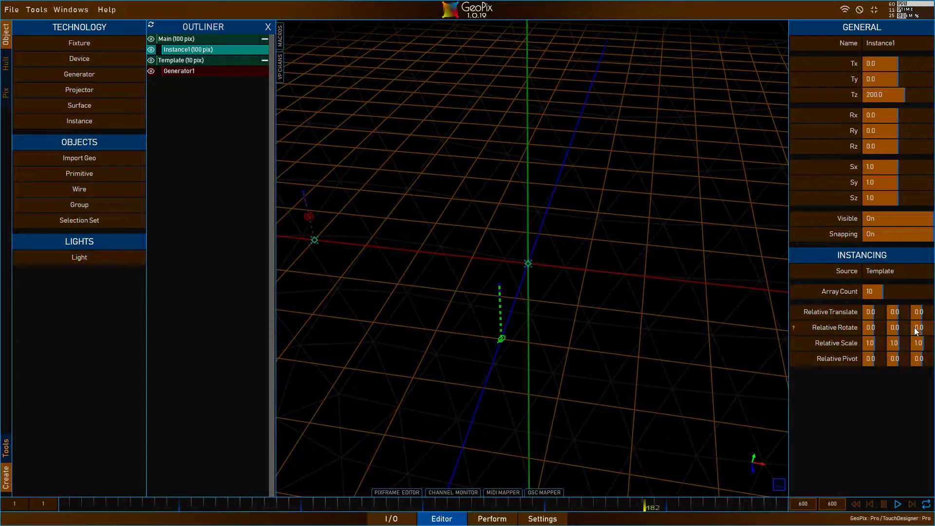
{"action": "left_click_drag", "start_coordinate": [875, 314], "coordinate": [874, 314]}
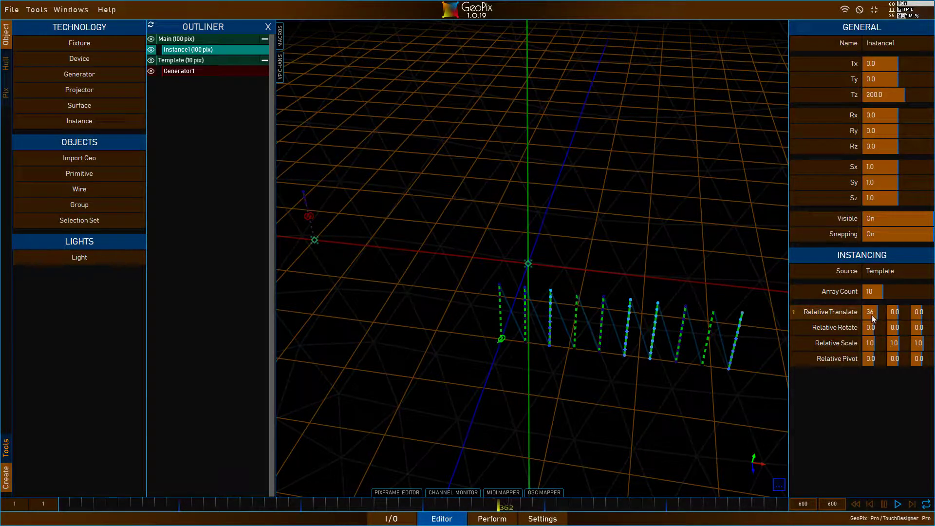
{"action": "left_click_drag", "start_coordinate": [554, 324], "coordinate": [465, 306], "text": "alt"}
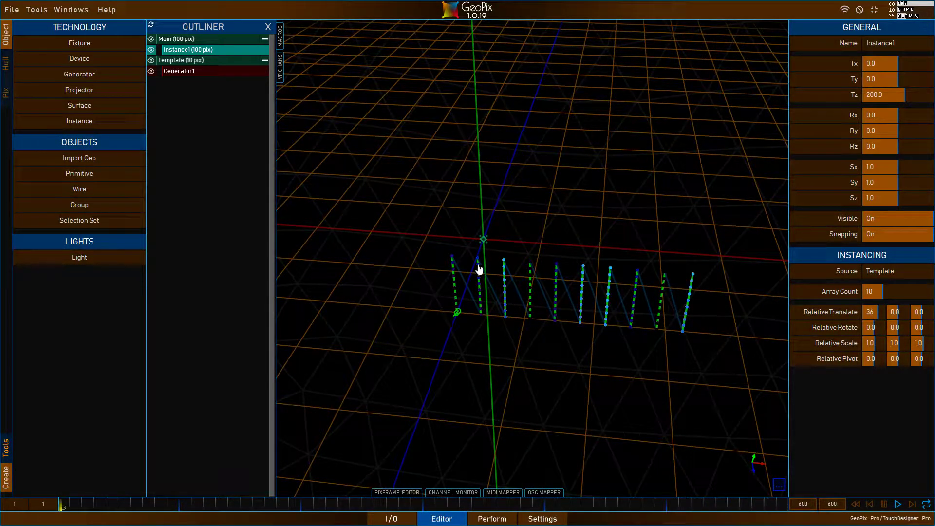
{"action": "left_click", "coordinate": [834, 309]}
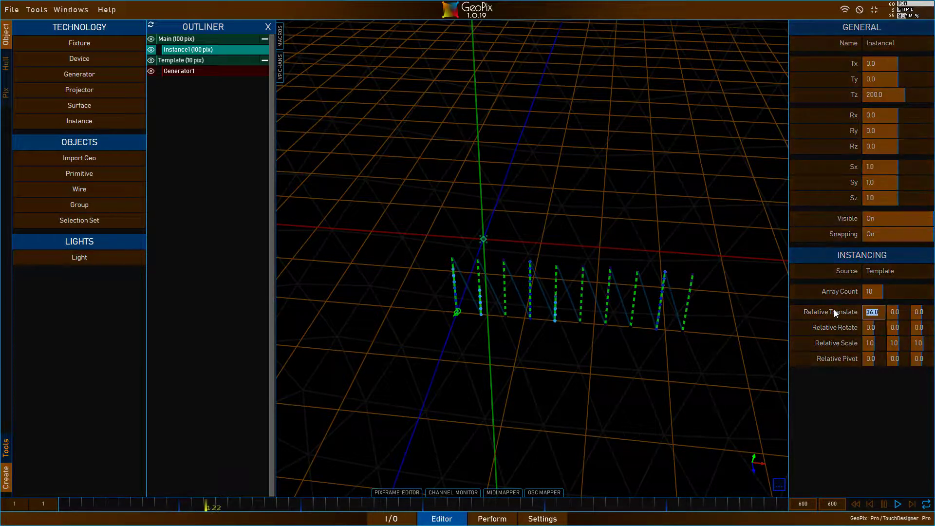
{"action": "type", "text": "100"}
{"action": "key", "text": "Return"}
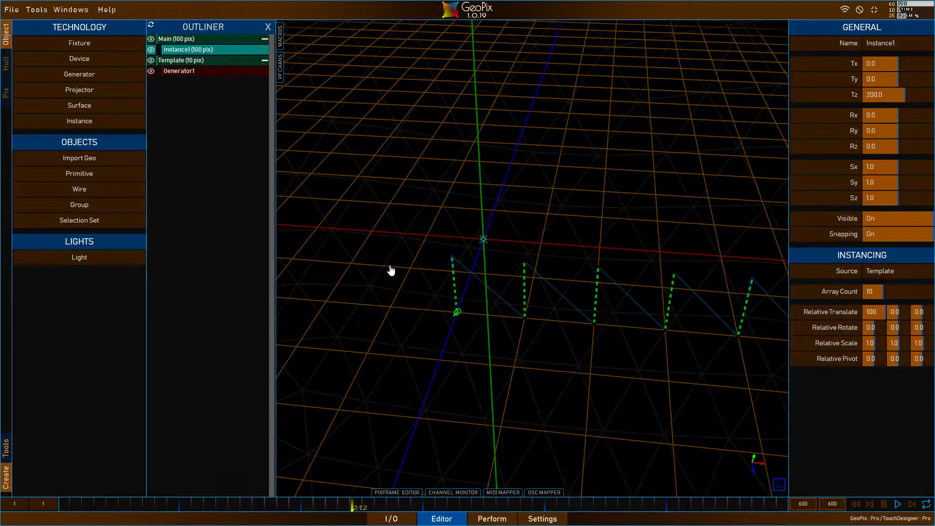
{"action": "mouse_move", "coordinate": [390, 269]}
{"action": "left_mouse_down", "text": "alt"}
{"action": "mouse_move", "coordinate": [574, 300]}
{"action": "mouse_move", "coordinate": [504, 272]}
{"action": "mouse_move", "coordinate": [594, 283]}
{"action": "mouse_move", "coordinate": [384, 282]}
{"action": "left_mouse_up", "text": "alt"}
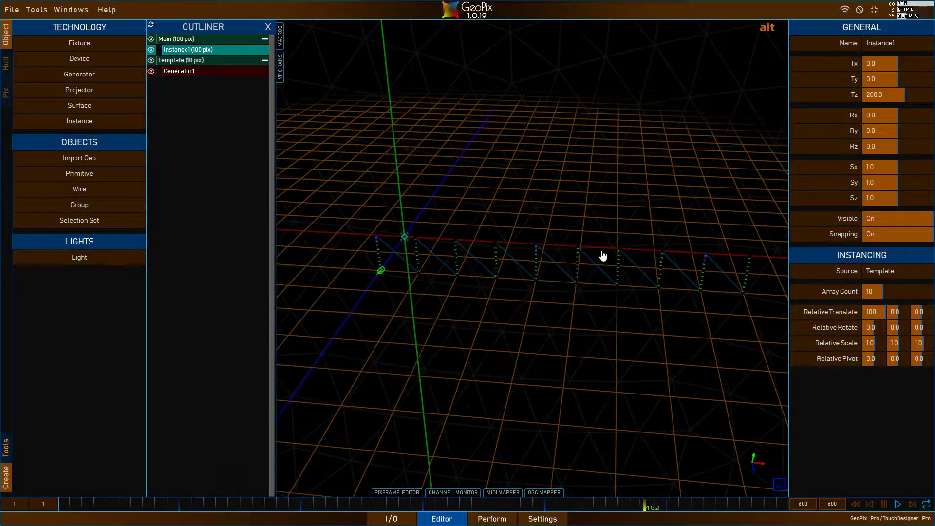
Twist the array's copies progressively by setting the relative X rotation to 20.4.
{"action": "left_click_drag", "start_coordinate": [603, 255], "coordinate": [880, 326], "text": "alt"}
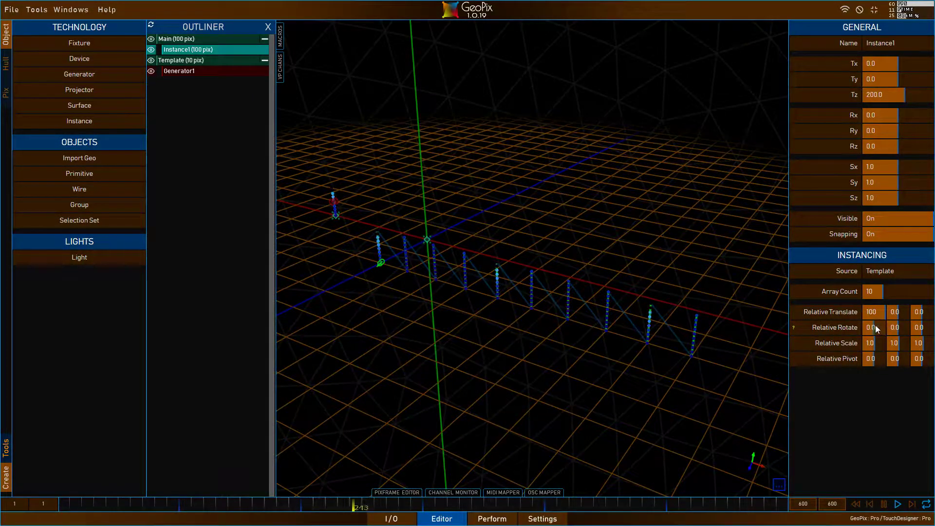
{"action": "left_click_drag", "start_coordinate": [760, 325], "coordinate": [617, 391], "text": "alt"}
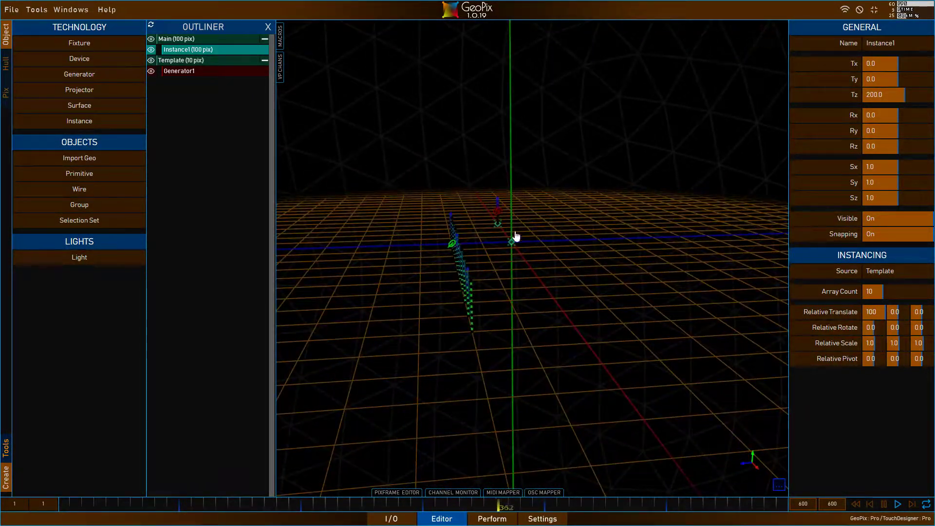
{"action": "left_click_drag", "start_coordinate": [549, 312], "coordinate": [590, 317], "text": "alt"}
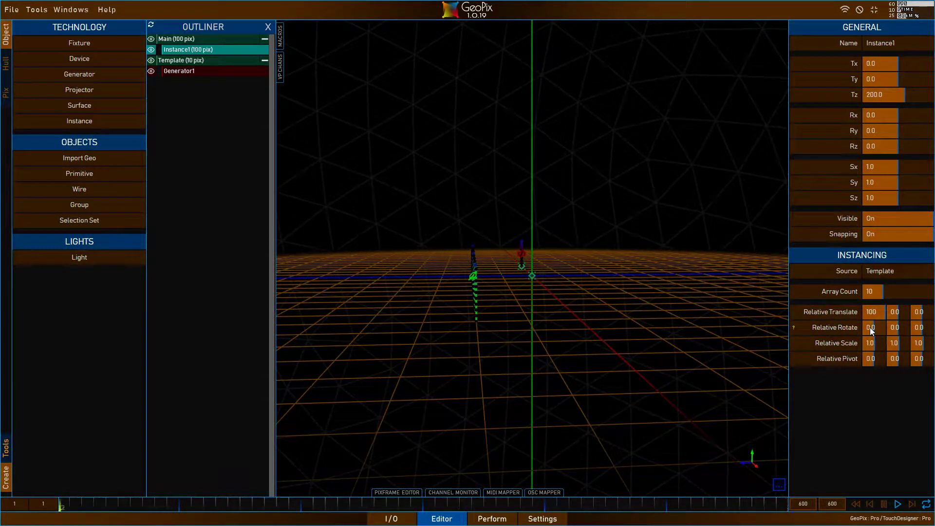
{"action": "scroll", "coordinate": [872, 328], "scroll_direction": "up", "scroll_amount": 2}
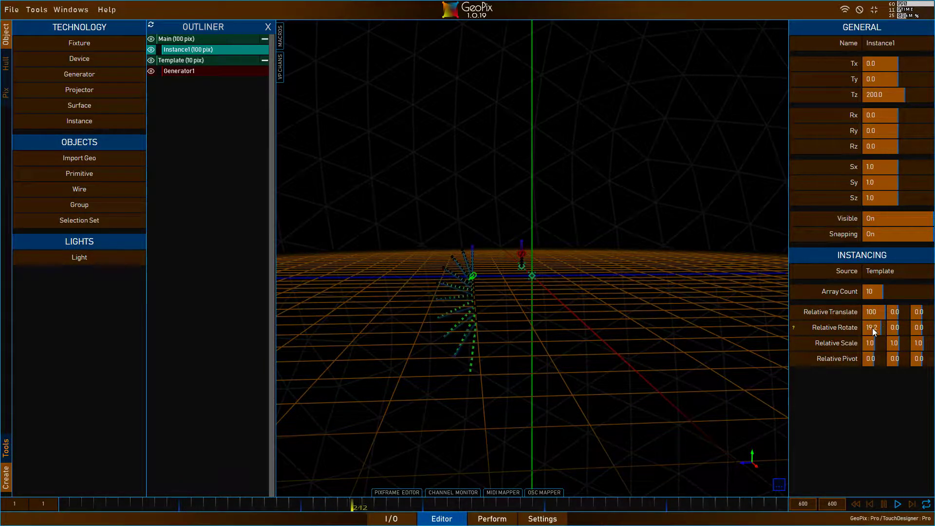
{"action": "scroll", "coordinate": [872, 328], "scroll_direction": "up", "scroll_amount": 1}
Make the array climb by setting the relative Y translation to 72.
{"action": "mouse_move", "coordinate": [575, 285]}
{"action": "right_mouse_down", "text": "alt"}
{"action": "mouse_move", "coordinate": [620, 297]}
{"action": "mouse_move", "coordinate": [579, 298]}
{"action": "right_mouse_up", "text": "alt"}
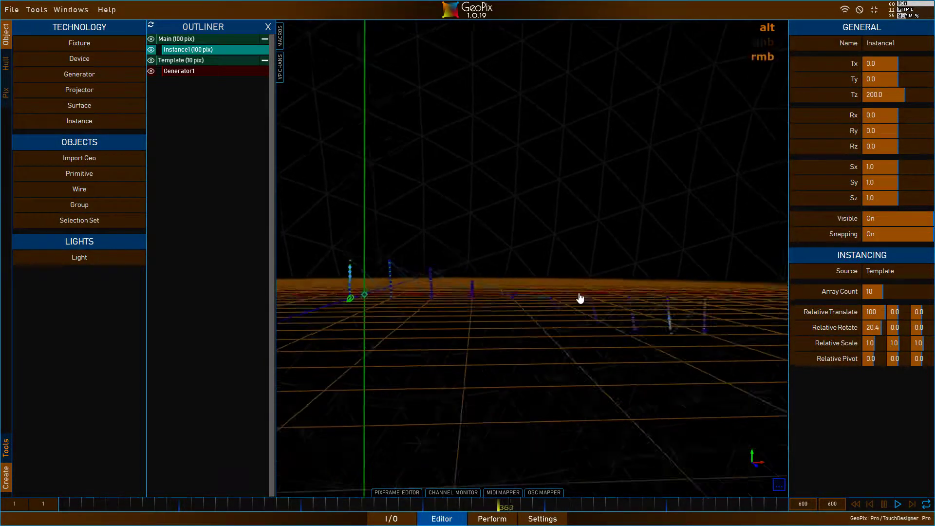
{"action": "left_click_drag", "start_coordinate": [579, 298], "coordinate": [545, 319], "text": "alt"}
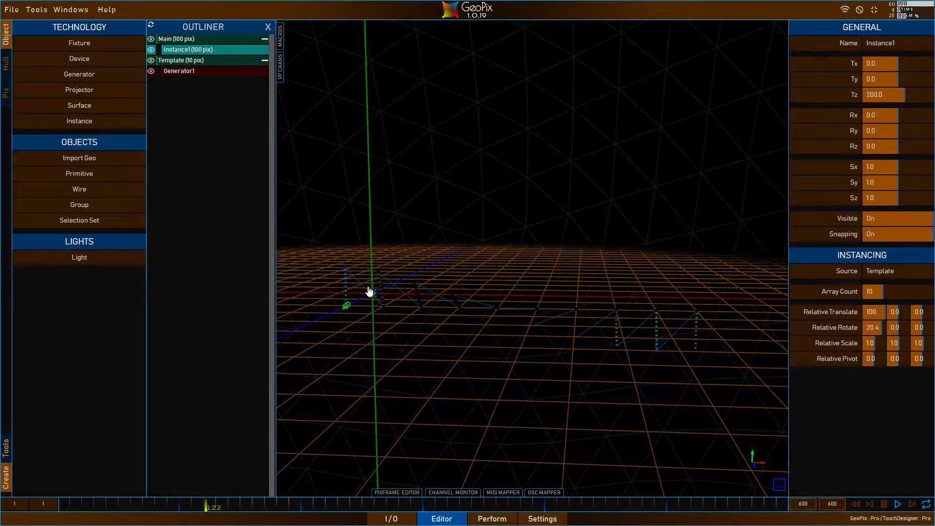
{"action": "left_click_drag", "start_coordinate": [687, 289], "coordinate": [753, 309], "text": "alt"}
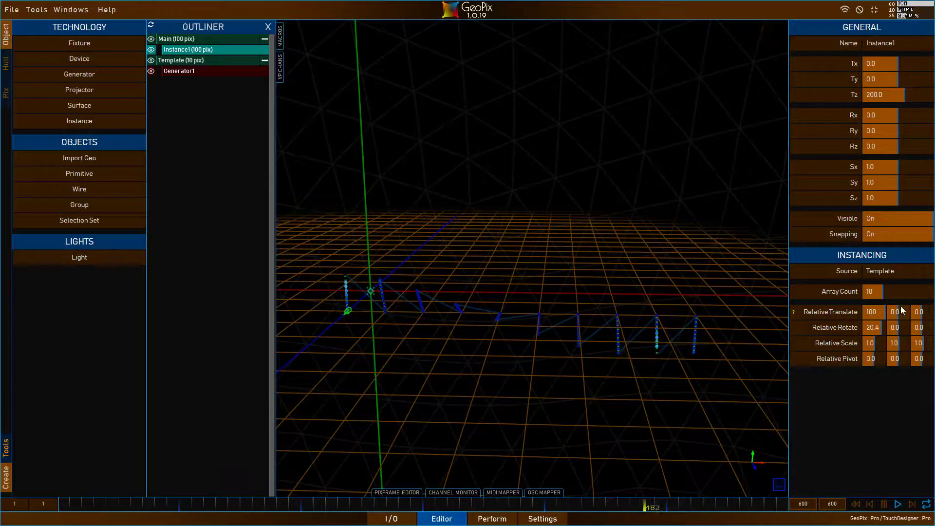
{"action": "scroll", "coordinate": [900, 306], "scroll_direction": "up", "scroll_amount": 10}
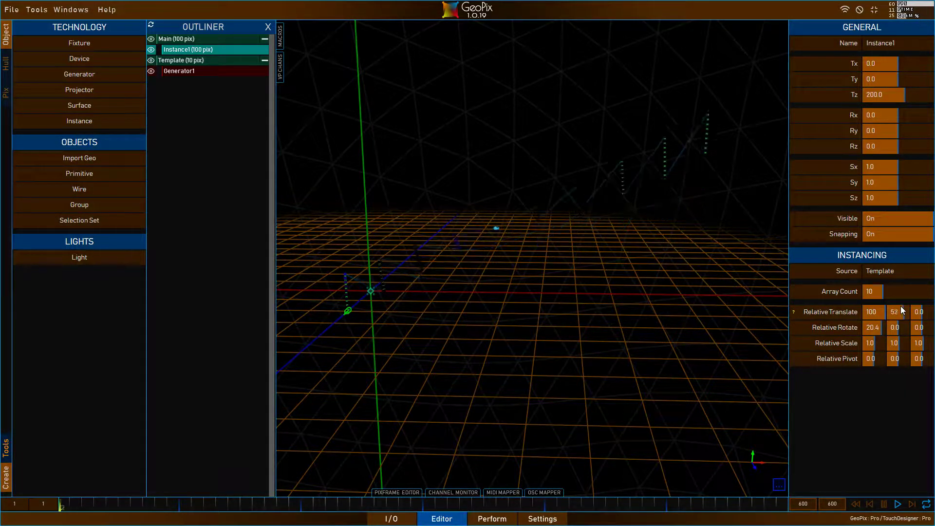
{"action": "scroll", "coordinate": [901, 310], "scroll_direction": "up", "scroll_amount": 5}
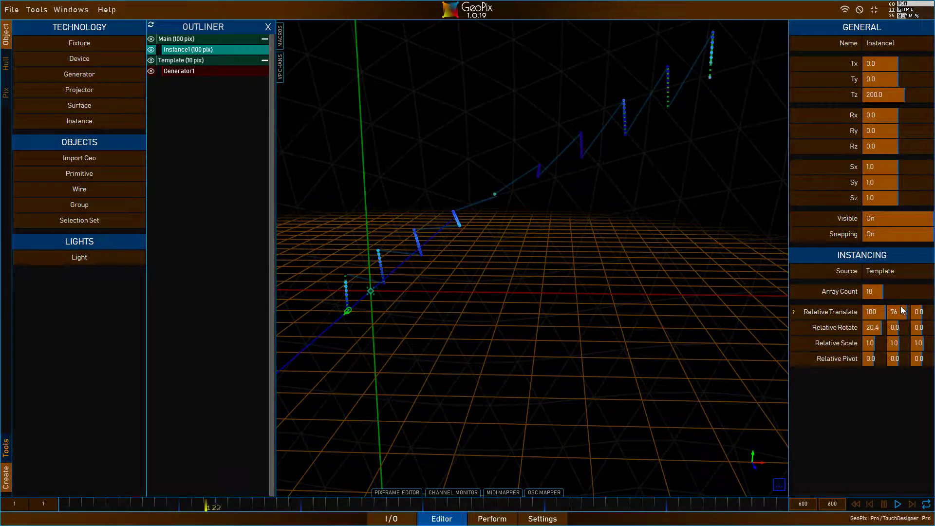
{"action": "scroll", "coordinate": [901, 310], "scroll_direction": "down", "scroll_amount": 1}
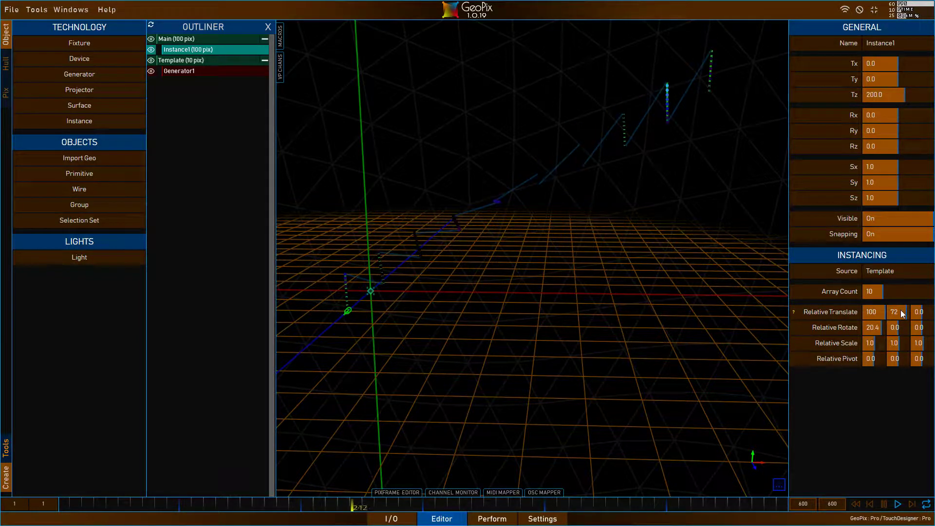
Try a larger relative Y scale on the array's copies and reset it to 1.
{"action": "scroll", "coordinate": [892, 342], "scroll_direction": "up", "scroll_amount": 5}
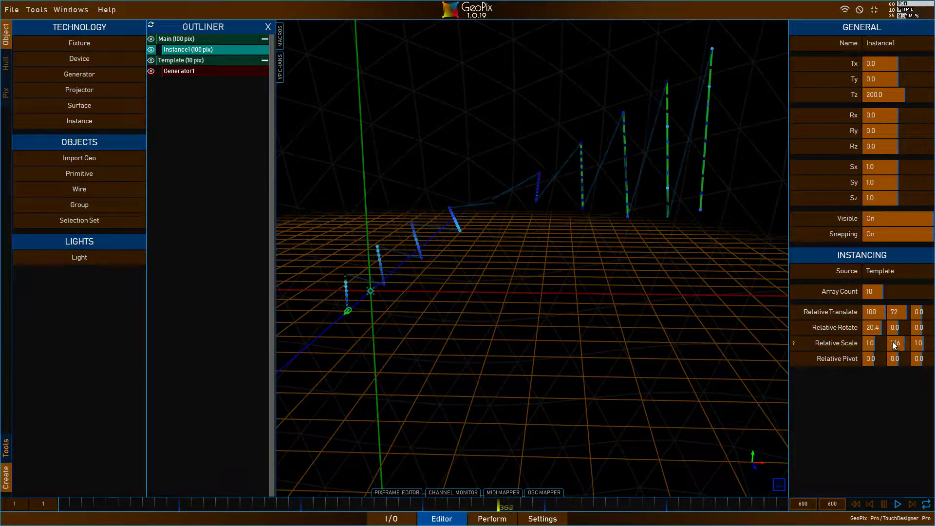
{"action": "right_click", "coordinate": [840, 344]}
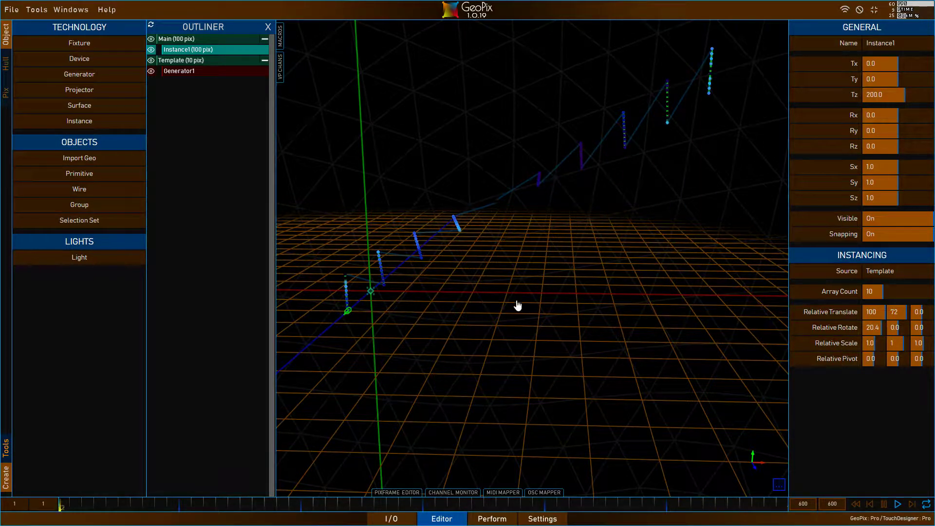
Reset the array's relative translation and relative rotation to 0.
{"action": "right_click", "coordinate": [834, 308]}
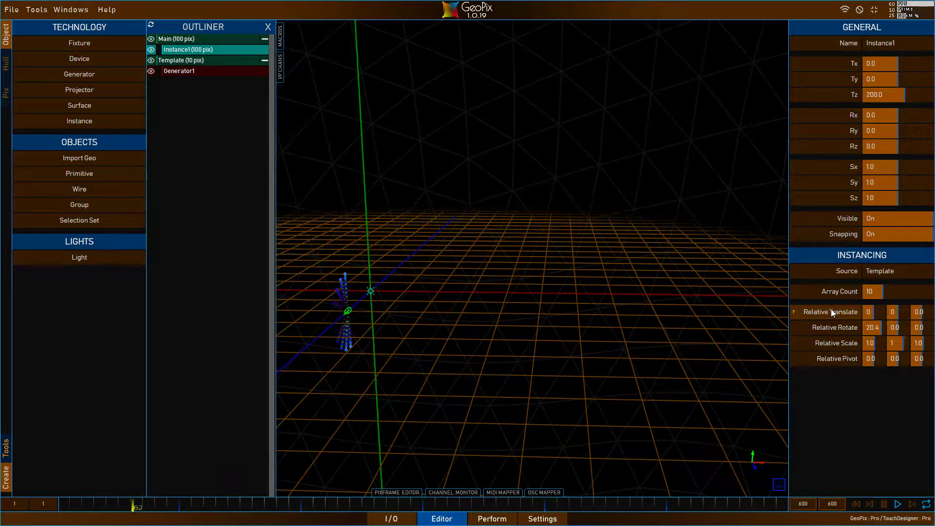
{"action": "right_click", "coordinate": [849, 325]}
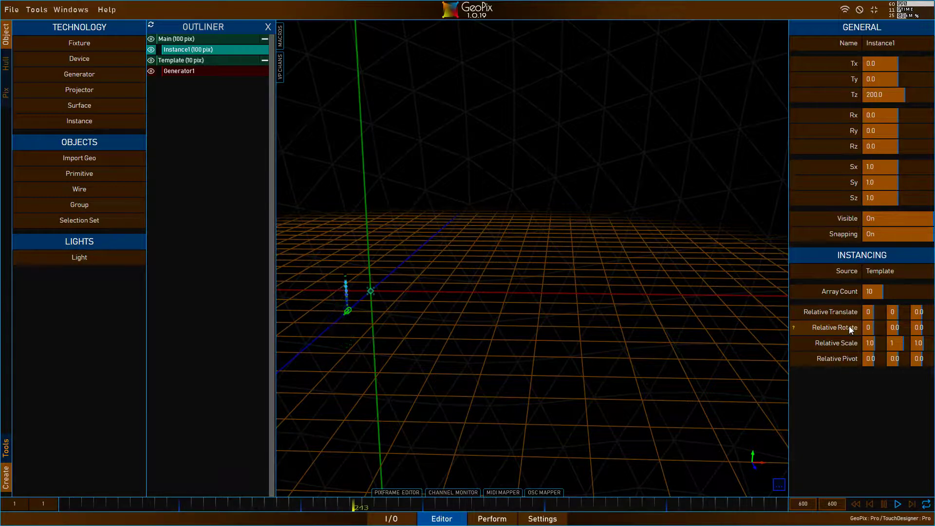
Set the instance's relative Y rotation to 22.5 and its array count to 16.
{"action": "left_click_drag", "start_coordinate": [439, 276], "coordinate": [565, 311], "text": "alt"}
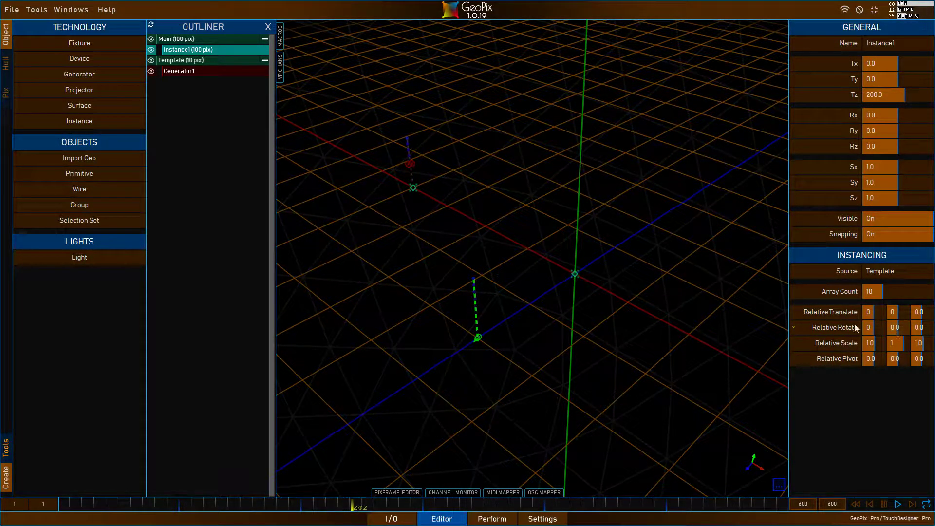
{"action": "left_click_drag", "start_coordinate": [894, 328], "coordinate": [897, 328]}
{"action": "left_click", "coordinate": [897, 327]}
{"action": "type", "text": "22"}
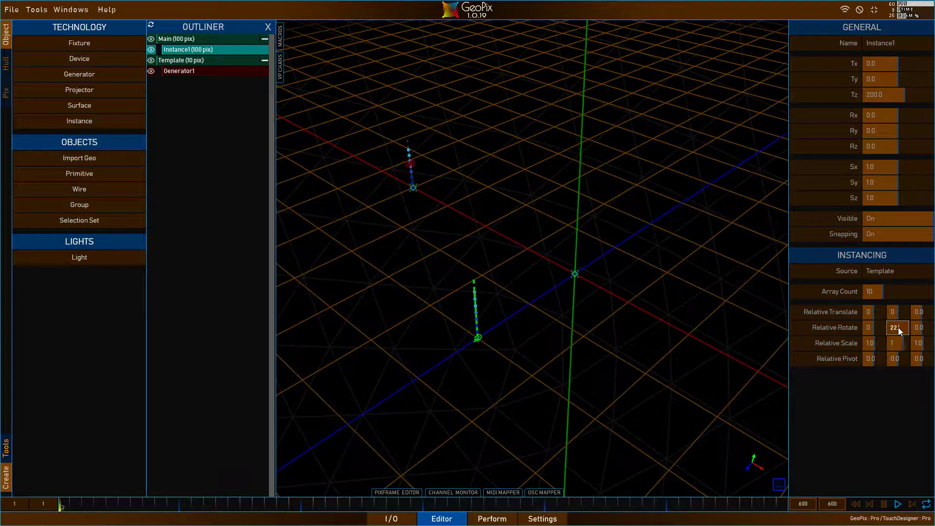
{"action": "type", "text": ".5"}
{"action": "key", "text": "Return"}
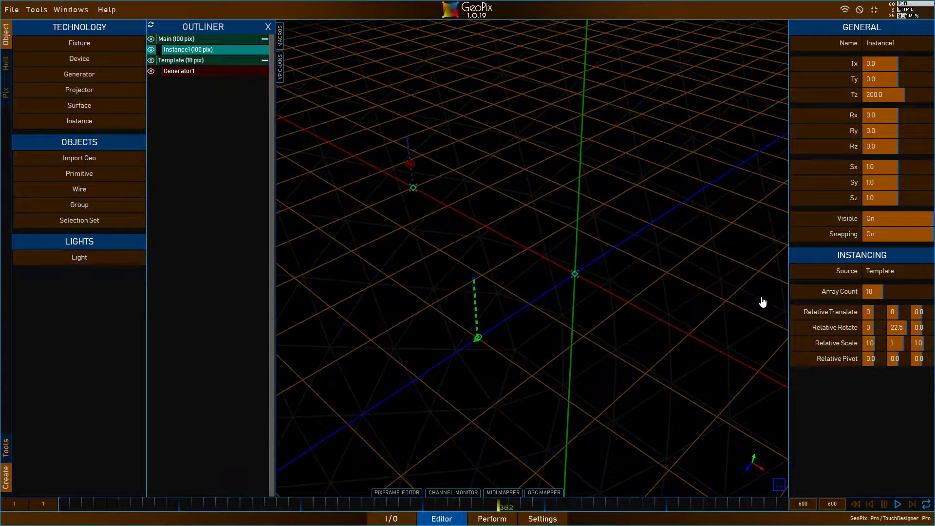
{"action": "left_click", "coordinate": [878, 292]}
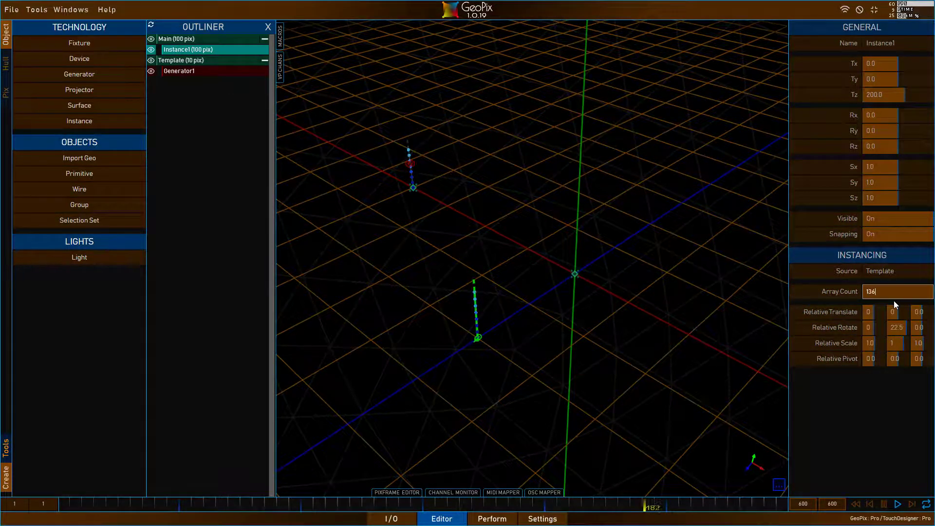
{"action": "key", "text": "Return"}
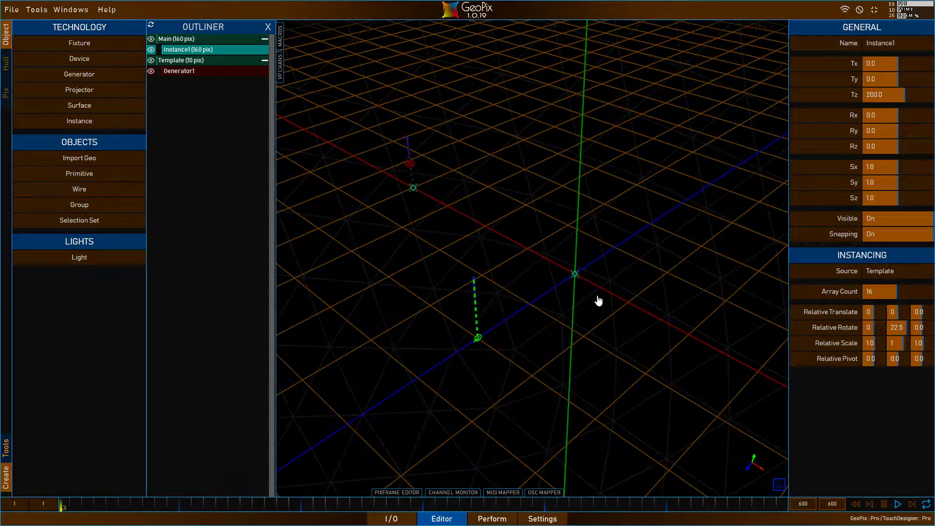
Spread the copies into a ring by setting the instance's relative Z pivot to -200.
{"action": "left_click_drag", "start_coordinate": [597, 300], "coordinate": [480, 288], "text": "alt"}
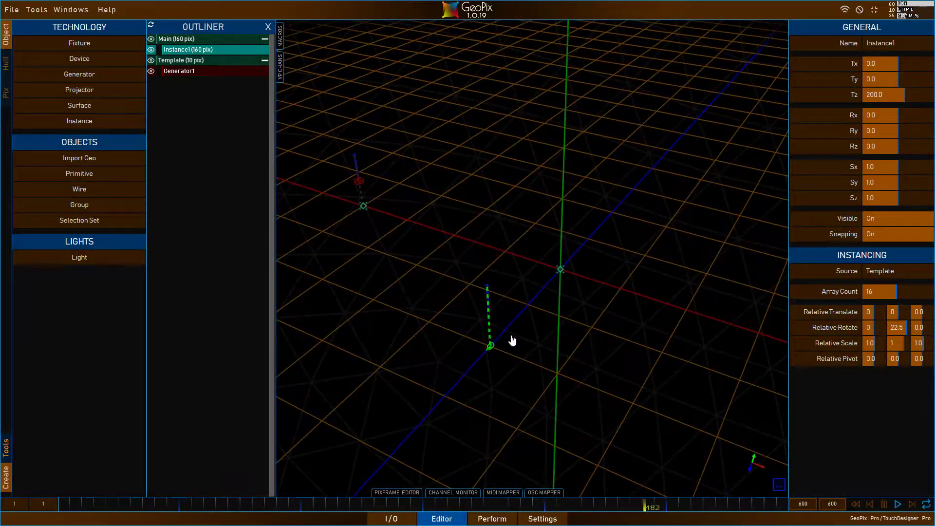
{"action": "right_click_drag", "start_coordinate": [513, 340], "coordinate": [454, 322], "text": "alt"}
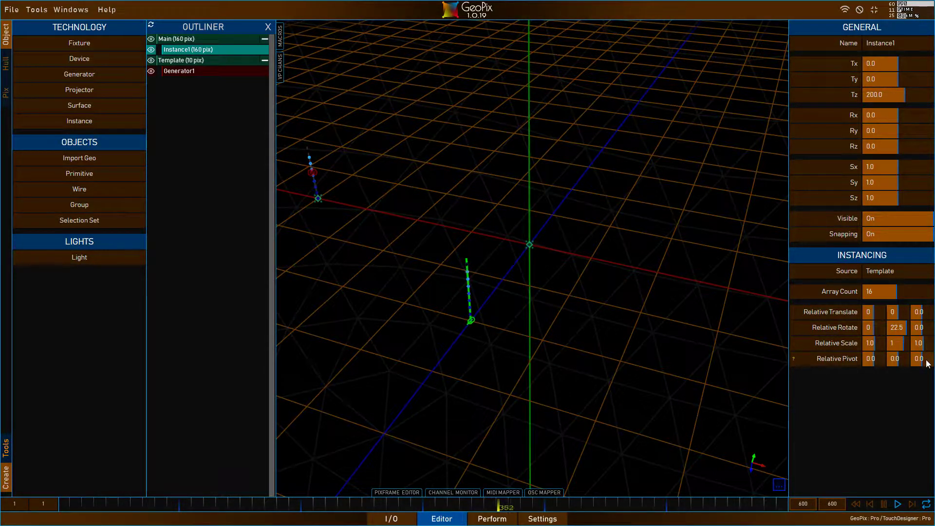
{"action": "scroll", "coordinate": [926, 364], "scroll_direction": "down", "scroll_amount": 16}
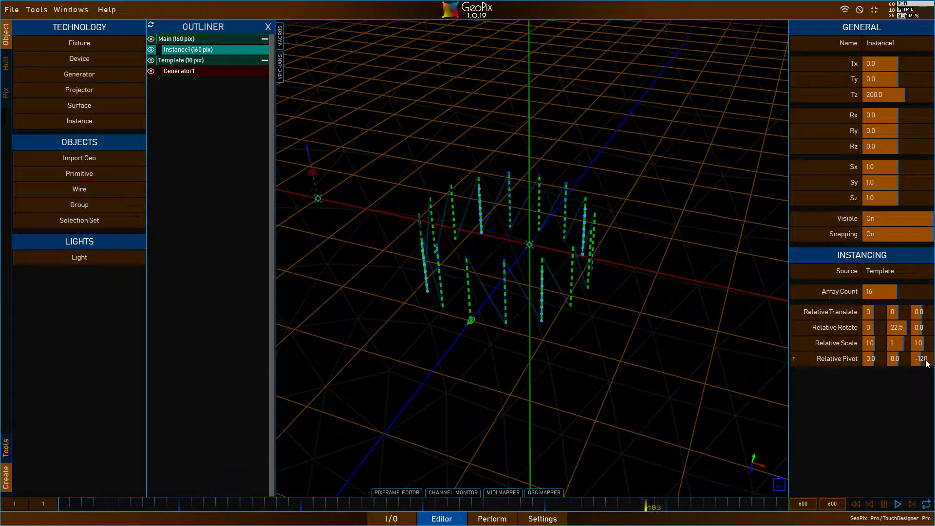
{"action": "left_click", "coordinate": [926, 361]}
{"action": "type", "text": "-20"}
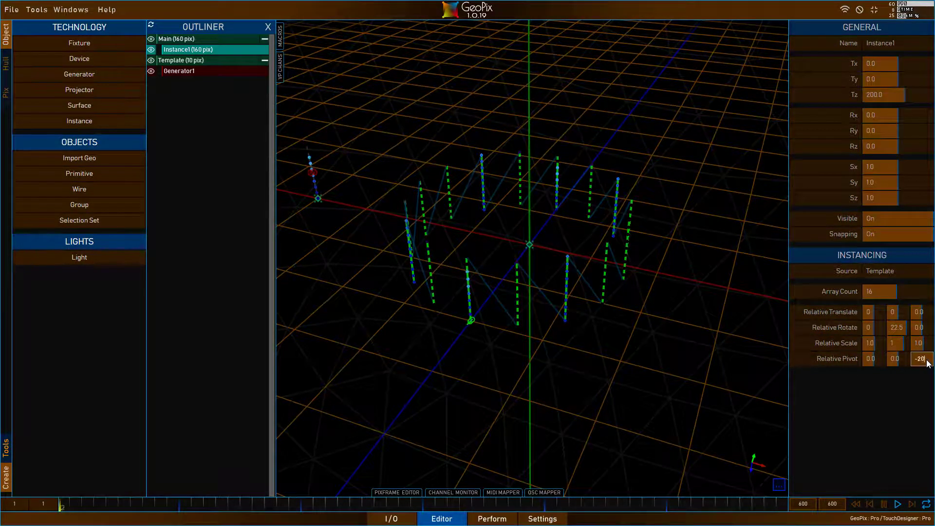
{"action": "type", "text": "0"}
{"action": "key", "text": "Return"}
Examine the ring of strips from several sides together with the Template strip.
{"action": "left_click_drag", "start_coordinate": [427, 271], "coordinate": [526, 280], "text": "alt"}
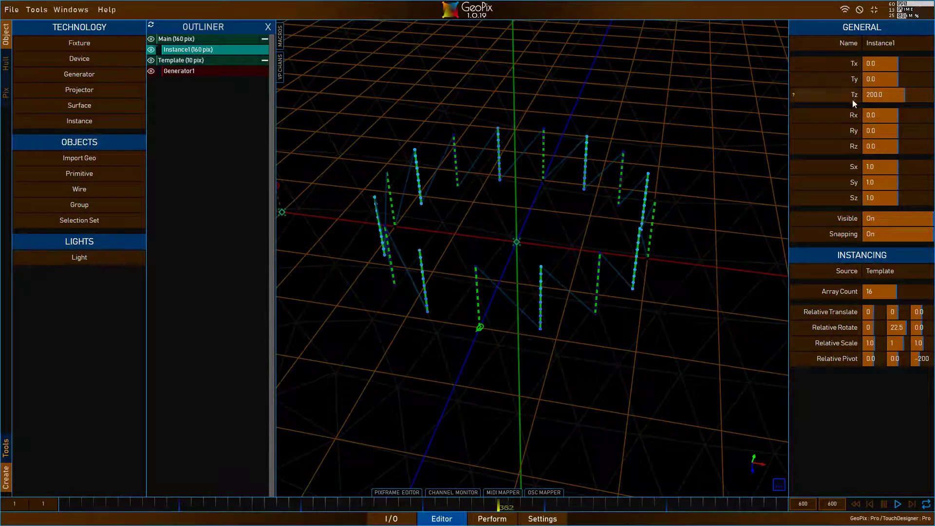
{"action": "left_click_drag", "start_coordinate": [457, 232], "coordinate": [699, 248], "text": "alt"}
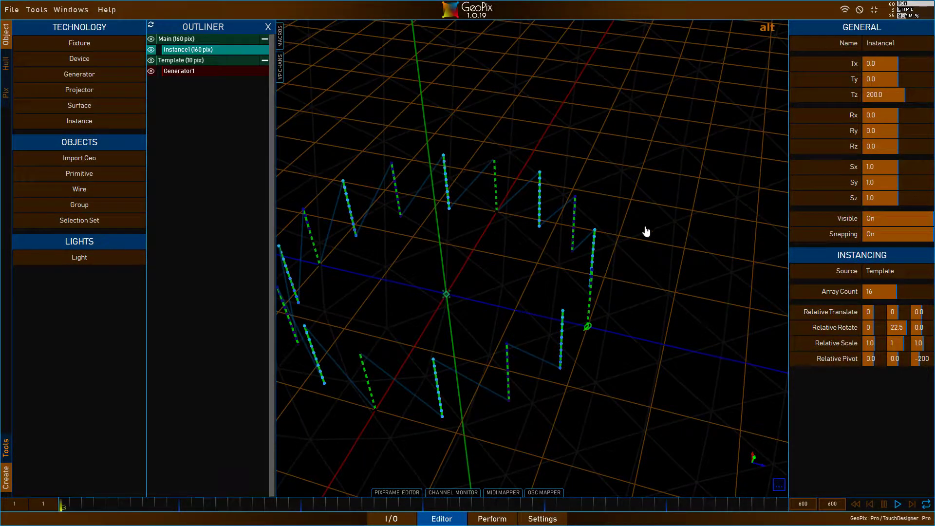
{"action": "left_click_drag", "start_coordinate": [646, 231], "coordinate": [665, 188], "text": "alt"}
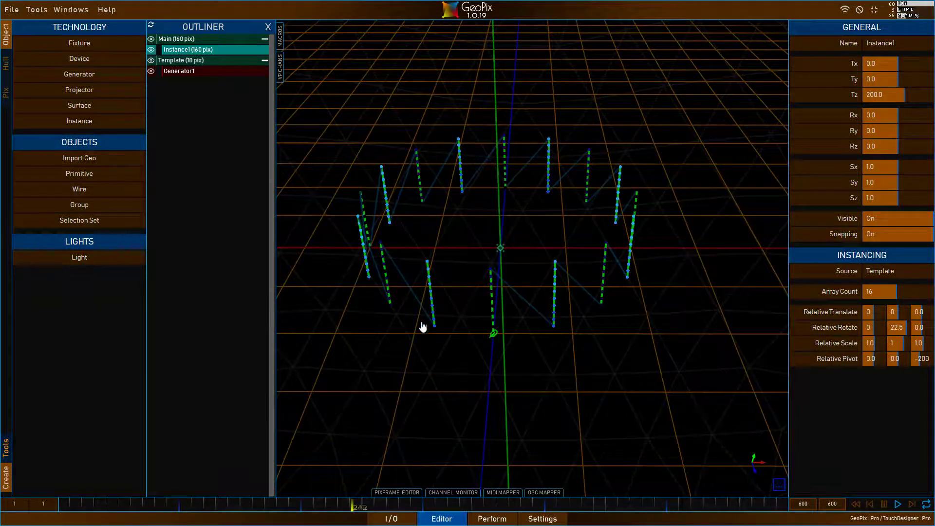
{"action": "left_click_drag", "start_coordinate": [423, 327], "coordinate": [594, 238], "text": "alt"}
{"action": "scroll", "coordinate": [532, 219], "scroll_direction": "down", "scroll_amount": 3, "text": "alt"}
{"action": "right_click_drag", "start_coordinate": [417, 218], "coordinate": [488, 242], "text": "alt"}
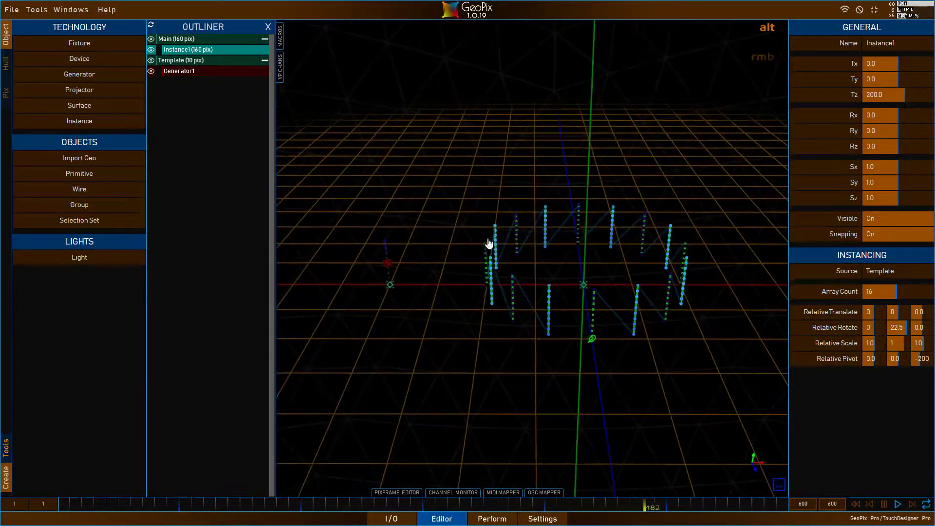
Try moving the Template strip's end hull point freely, cancel the move and return to object editing.
{"action": "left_click", "coordinate": [193, 62]}
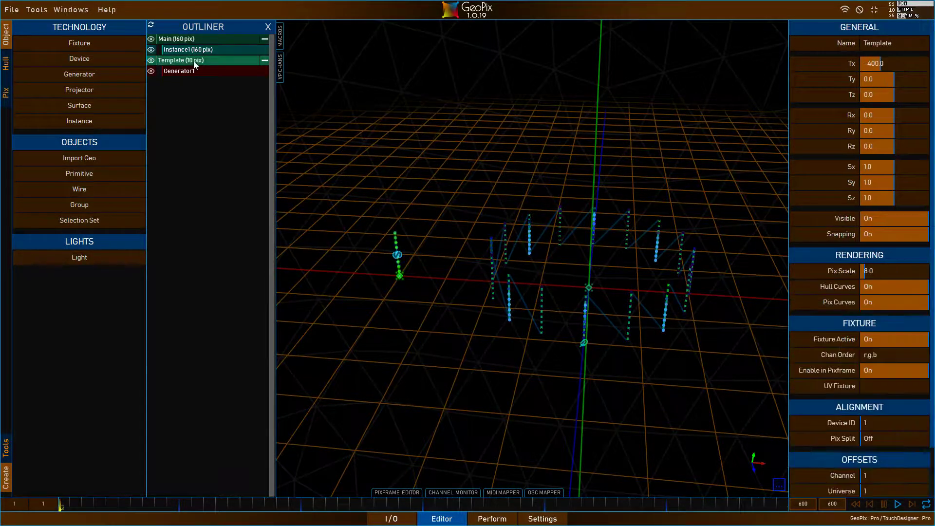
{"action": "left_click", "coordinate": [6, 71]}
{"action": "key", "text": "g"}
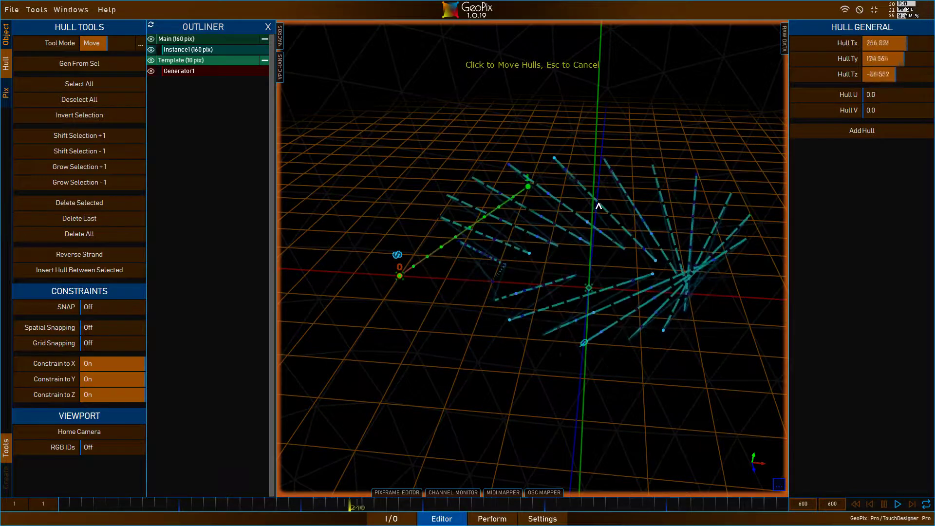
{"action": "right_click", "coordinate": [591, 159]}
{"action": "left_click_drag", "start_coordinate": [591, 158], "coordinate": [583, 236], "text": "alt"}
{"action": "left_click", "coordinate": [6, 35]}
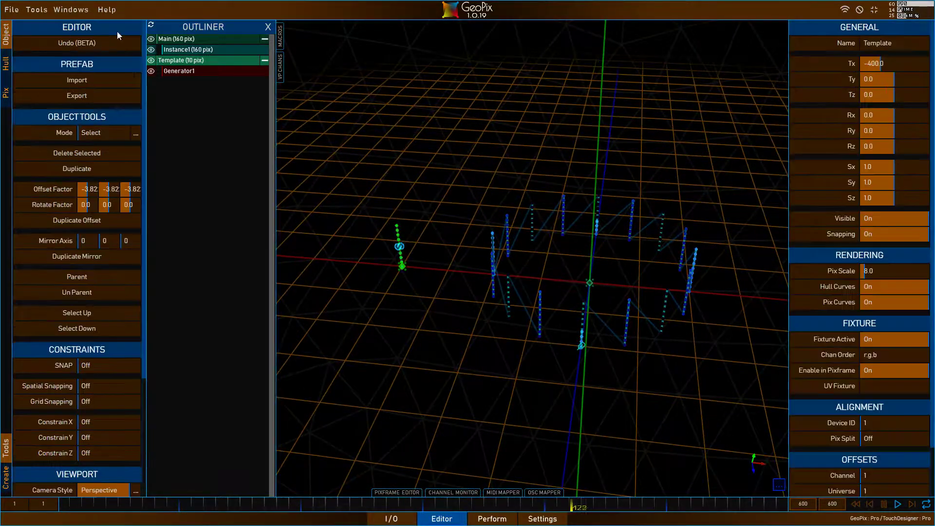
Select Instance1 and inspect its circular array from different angles.
{"action": "left_click", "coordinate": [215, 48]}
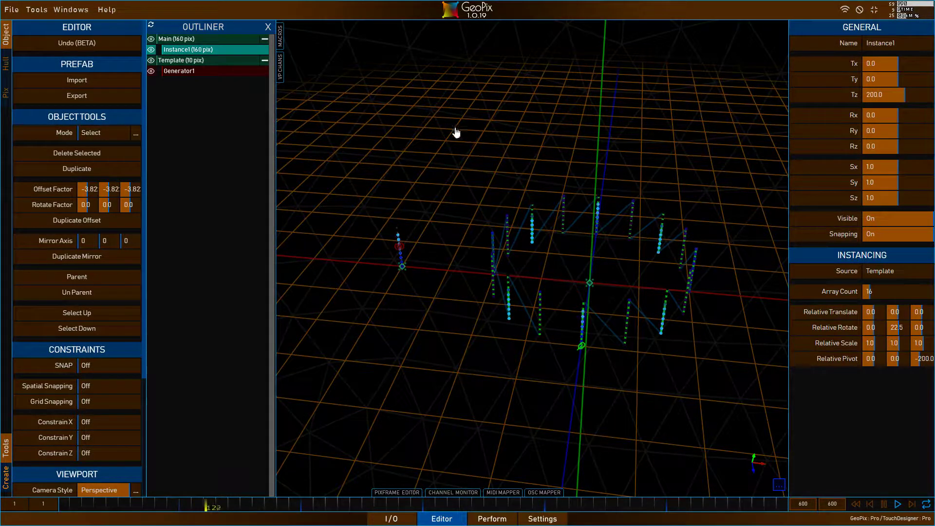
{"action": "left_click_drag", "start_coordinate": [456, 133], "coordinate": [553, 162], "text": "alt"}
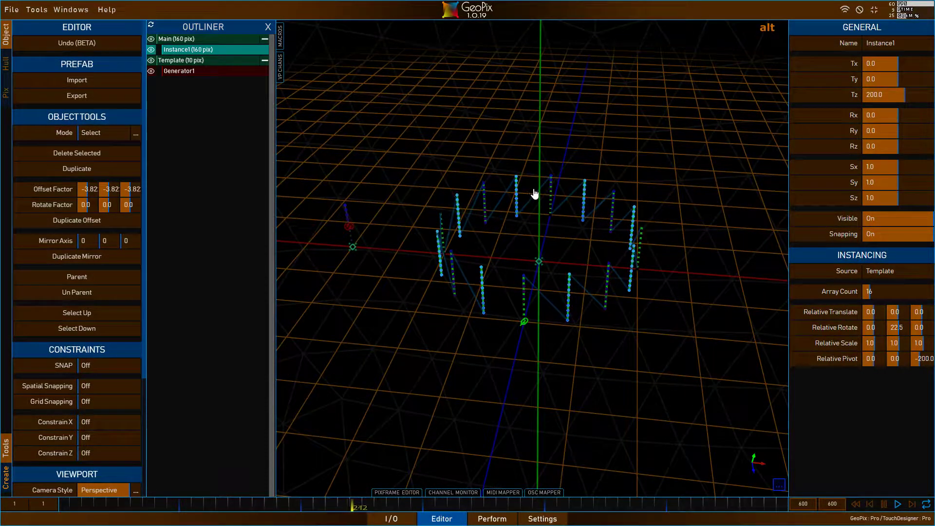
{"action": "left_click_drag", "start_coordinate": [553, 223], "coordinate": [556, 187], "text": "alt"}
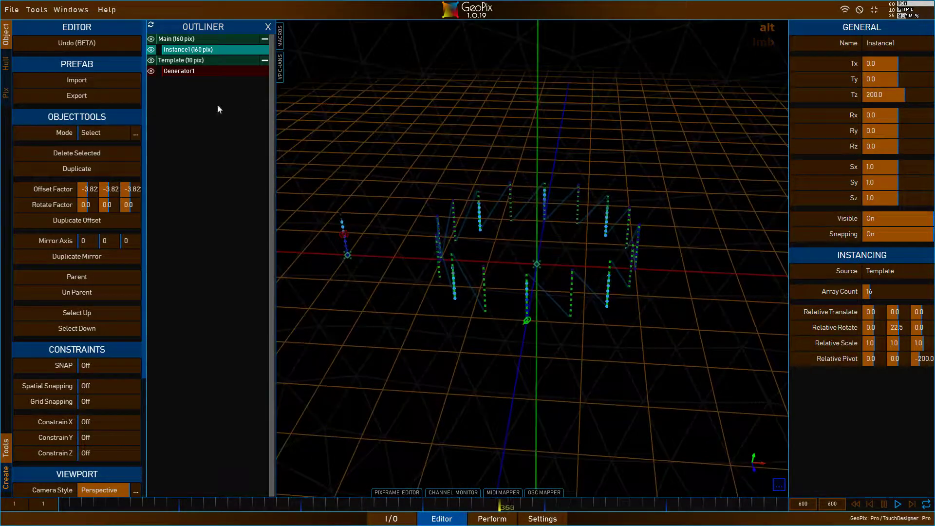
{"action": "left_click_drag", "start_coordinate": [535, 220], "coordinate": [566, 242], "text": "alt"}
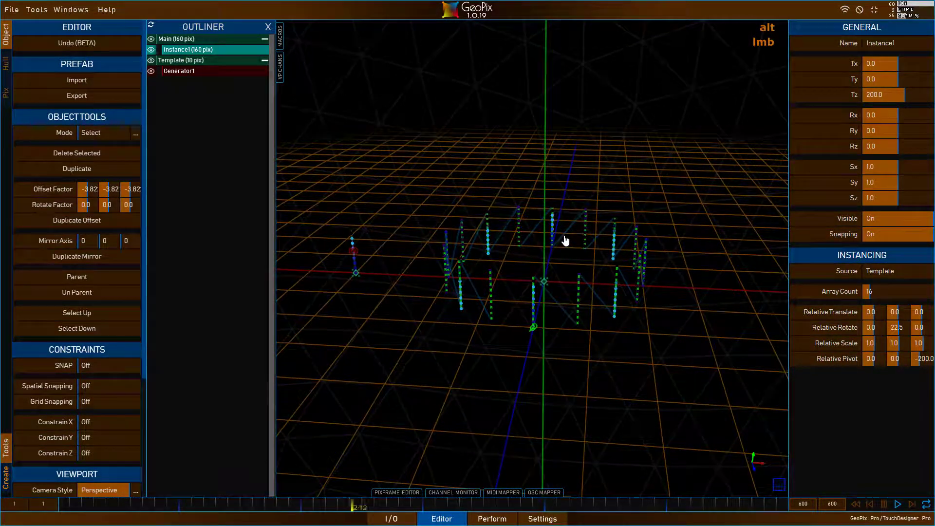
{"action": "mouse_move", "coordinate": [563, 241]}
{"action": "left_mouse_down", "text": "alt"}
{"action": "mouse_move", "coordinate": [470, 226]}
{"action": "mouse_move", "coordinate": [562, 232]}
{"action": "mouse_move", "coordinate": [560, 240]}
{"action": "left_mouse_up", "text": "alt"}
{"action": "right_click", "coordinate": [558, 233], "text": "alt"}
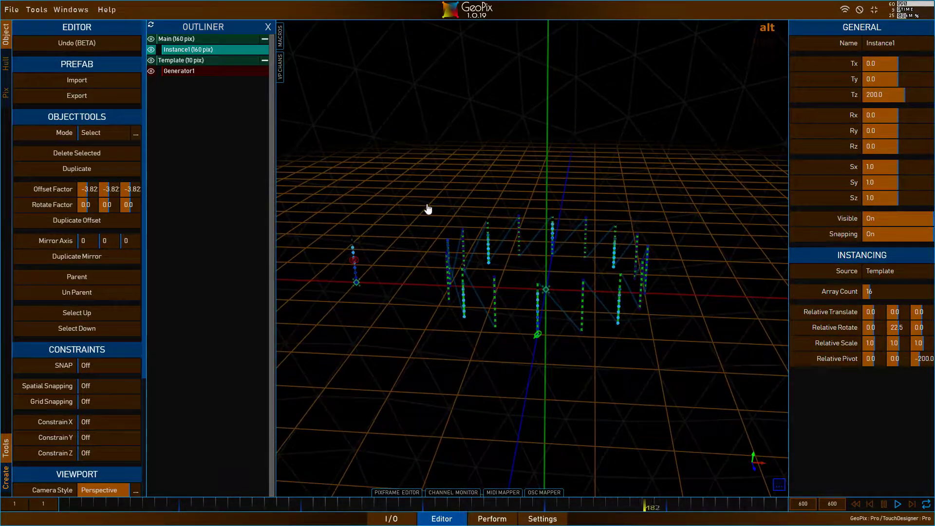
Delete the Template fixture's top hull point and select the remaining hull point at its origin.
{"action": "right_click_drag", "start_coordinate": [428, 208], "coordinate": [457, 274], "text": "alt"}
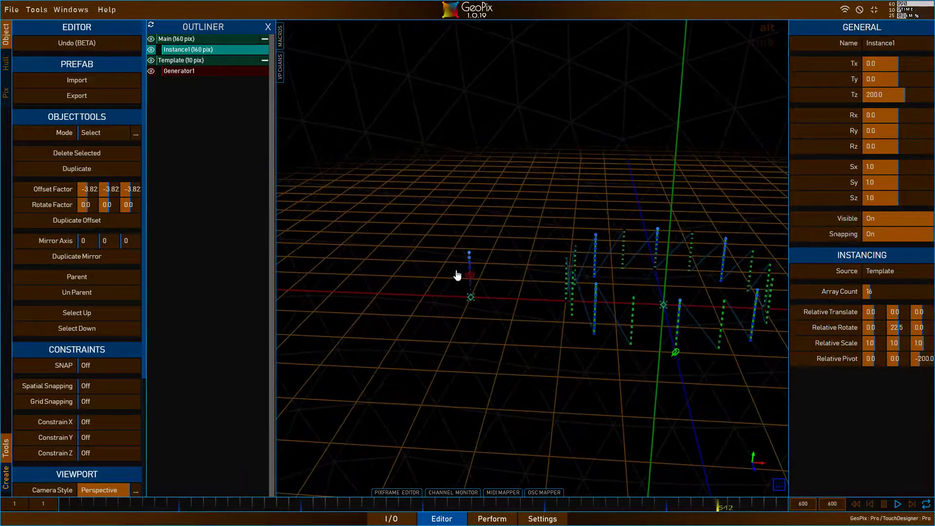
{"action": "left_click", "coordinate": [185, 60]}
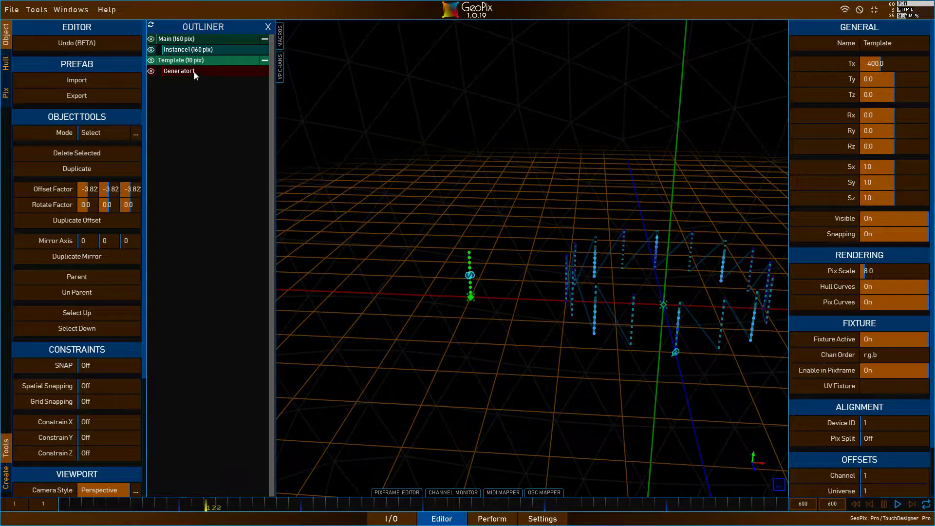
{"action": "left_click", "coordinate": [6, 63]}
{"action": "scroll", "coordinate": [433, 224], "scroll_direction": "up", "scroll_amount": 5}
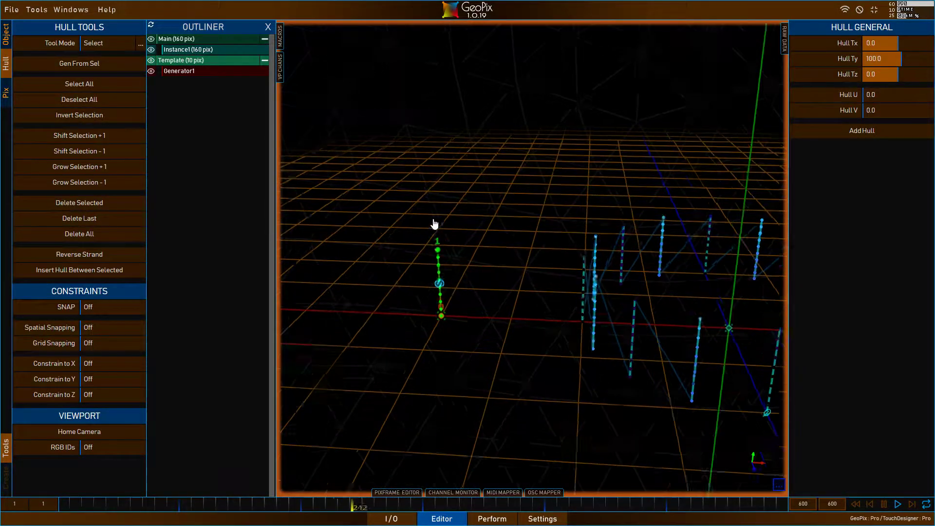
{"action": "right_click_drag", "start_coordinate": [434, 221], "coordinate": [536, 192], "text": "alt"}
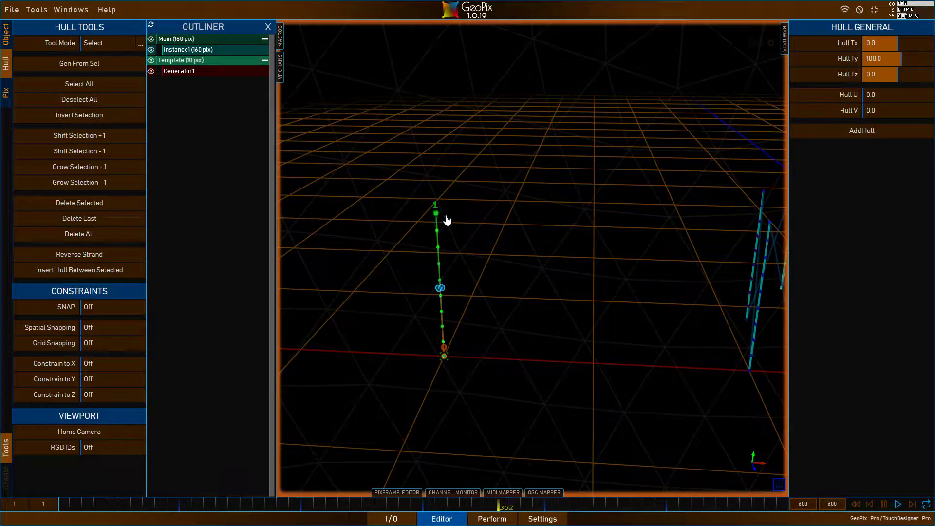
{"action": "key", "text": "Delete"}
{"action": "left_click", "coordinate": [444, 356]}
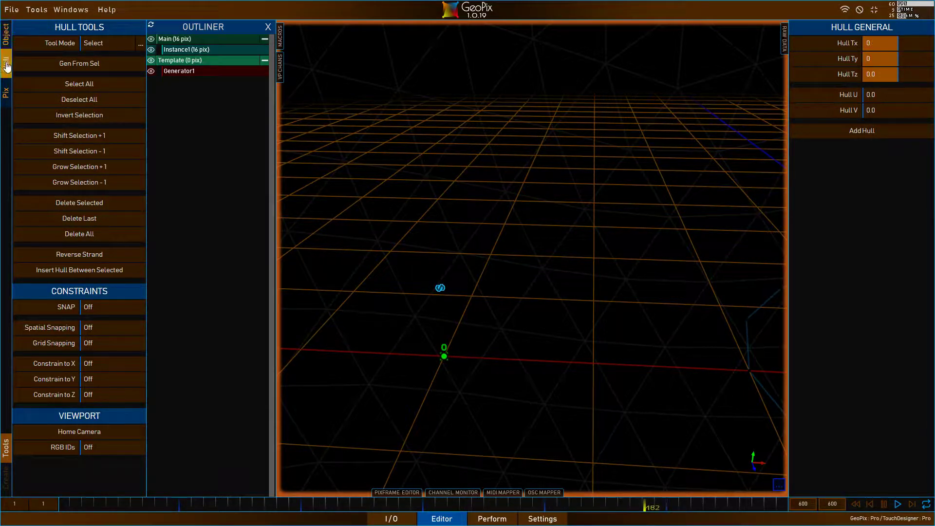
Select Generator1 under the Template fixture and reset its Y translation to 0.
{"action": "left_click", "coordinate": [6, 34]}
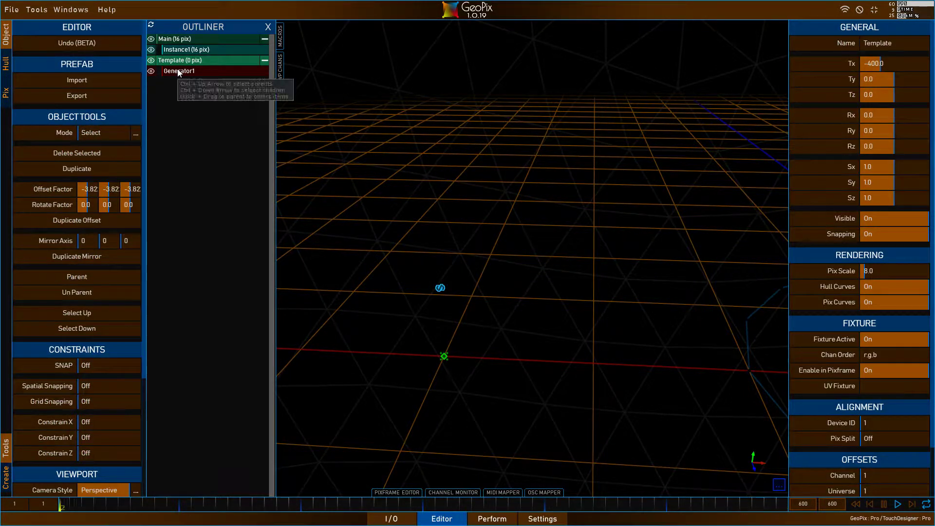
{"action": "left_click", "coordinate": [179, 72]}
{"action": "right_click", "coordinate": [851, 81]}
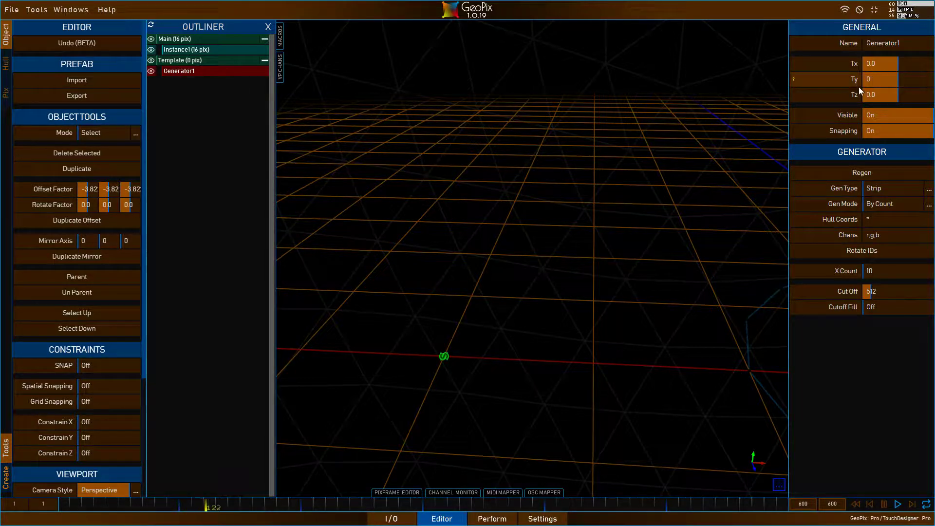
Change Generator1's generation type to Grid.
{"action": "left_click", "coordinate": [929, 188]}
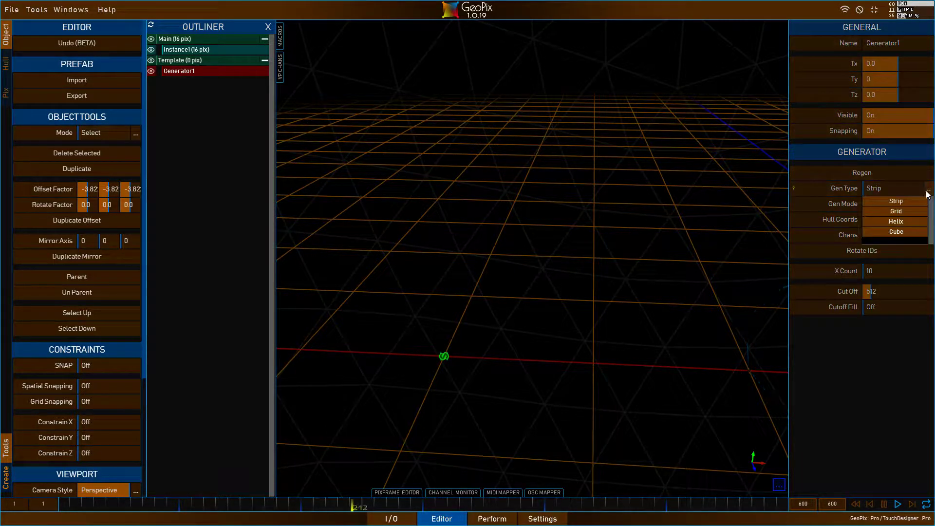
{"action": "left_click", "coordinate": [914, 210]}
{"action": "right_click_drag", "start_coordinate": [600, 265], "coordinate": [668, 195], "text": "alt"}
{"action": "scroll", "coordinate": [611, 199], "scroll_direction": "up", "scroll_amount": 3, "text": "alt"}
{"action": "right_click_drag", "start_coordinate": [619, 213], "coordinate": [621, 200], "text": "alt"}
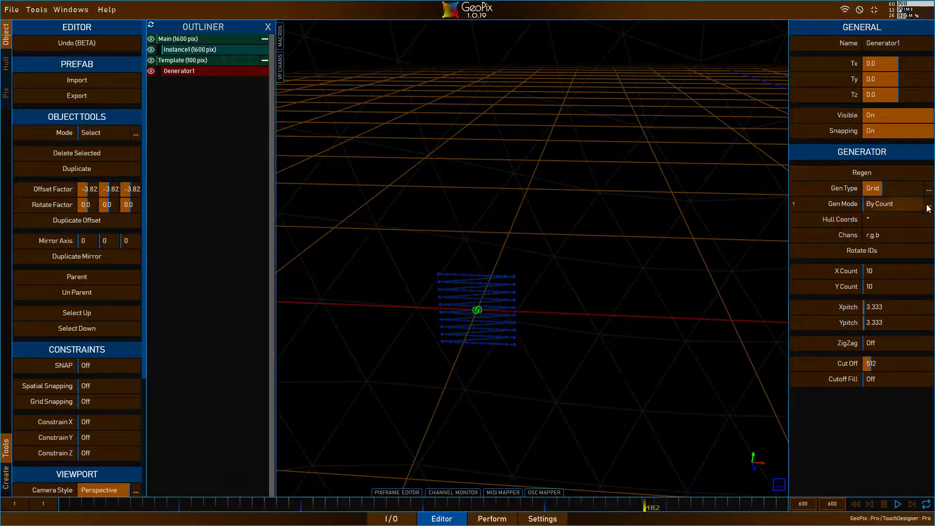
Set the grid generator's X count to 4 and its Y count to 4.
{"action": "left_click", "coordinate": [850, 273]}
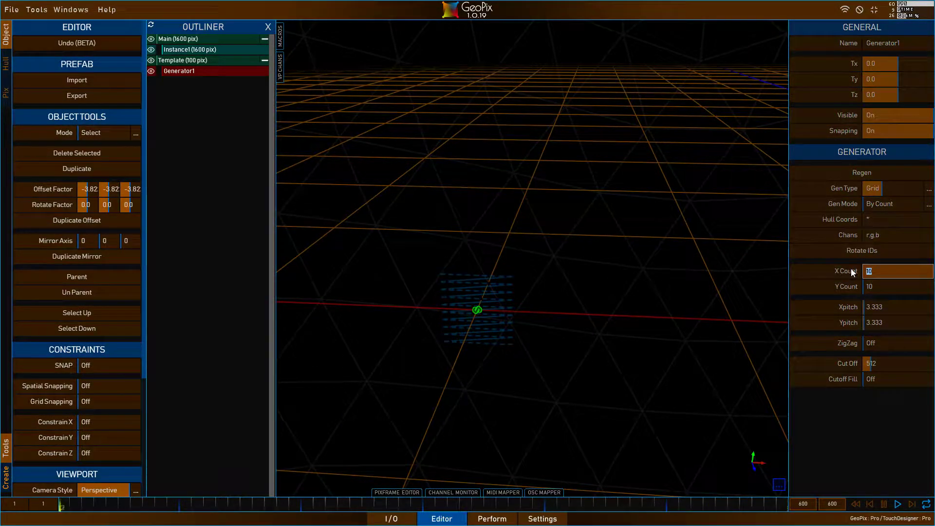
{"action": "type", "text": "4"}
{"action": "key", "text": "Return"}
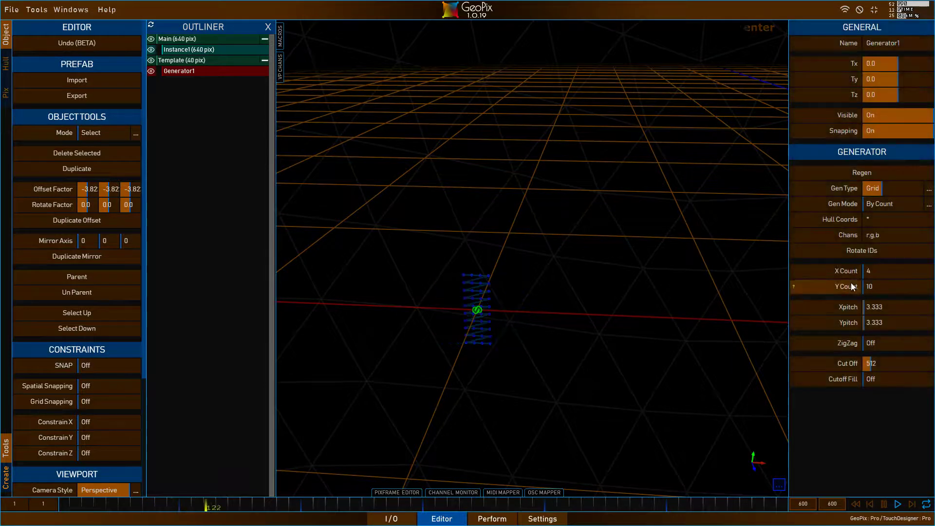
{"action": "left_click", "coordinate": [851, 284]}
{"action": "type", "text": "4"}
{"action": "key", "text": "Return"}
Set the grid generator's X count to 6 and its Y count to 6.
{"action": "left_click", "coordinate": [852, 272]}
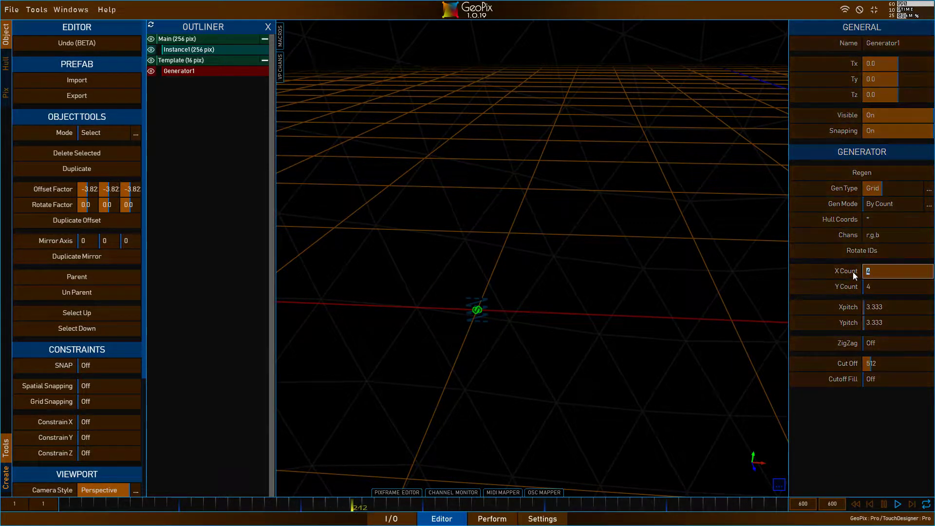
{"action": "type", "text": "6"}
{"action": "key", "text": "Return"}
{"action": "left_click", "coordinate": [851, 284]}
{"action": "type", "text": "6"}
{"action": "key", "text": "Return"}
Set the grid generator's X pitch and Y pitch to 10.
{"action": "left_click", "coordinate": [849, 310]}
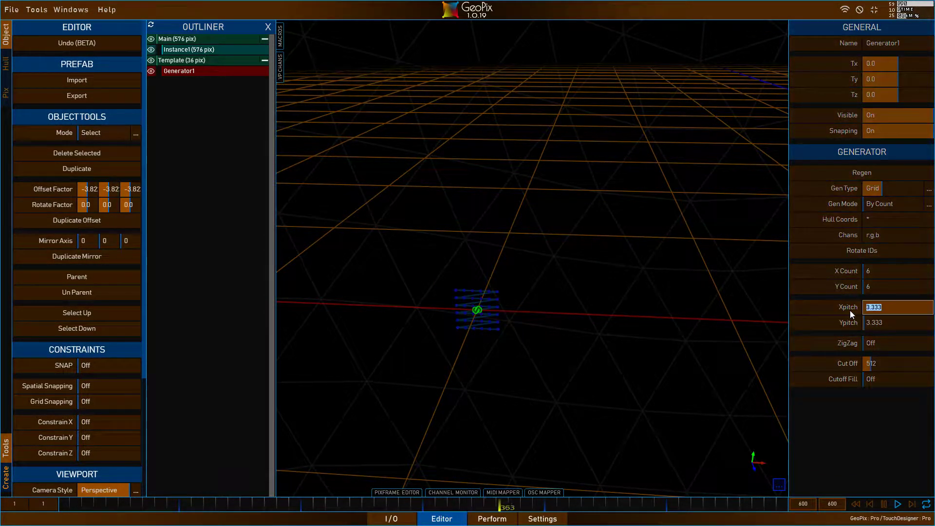
{"action": "type", "text": "10"}
{"action": "key", "text": "Return"}
{"action": "left_click", "coordinate": [849, 326]}
{"action": "type", "text": "10"}
{"action": "key", "text": "Return"}
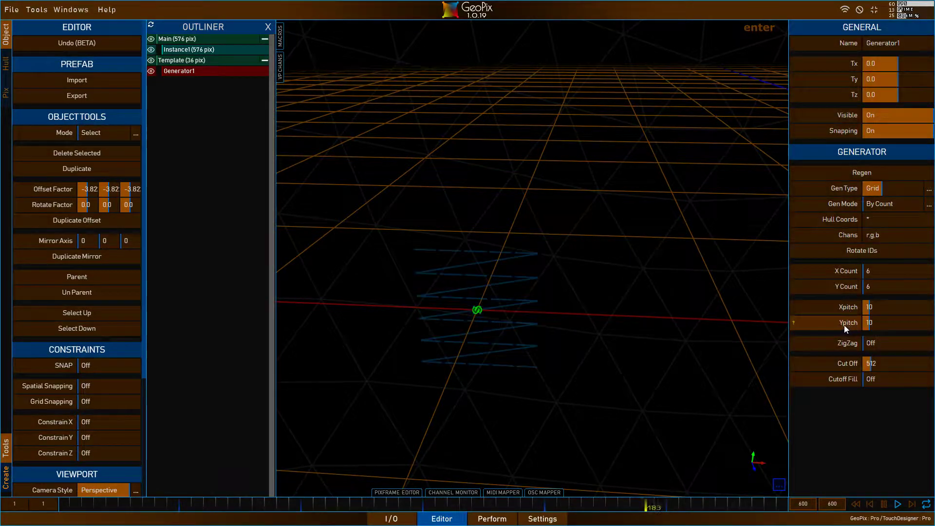
Examine the Template grid and the circular array of its instances from several angles.
{"action": "scroll", "coordinate": [520, 288], "scroll_direction": "down", "scroll_amount": 3}
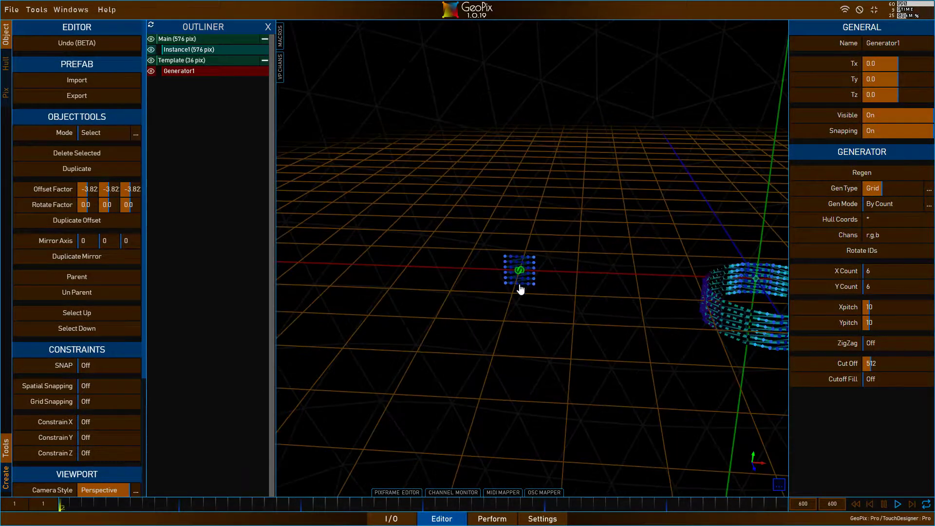
{"action": "right_click_drag", "start_coordinate": [698, 276], "coordinate": [608, 275], "text": "alt"}
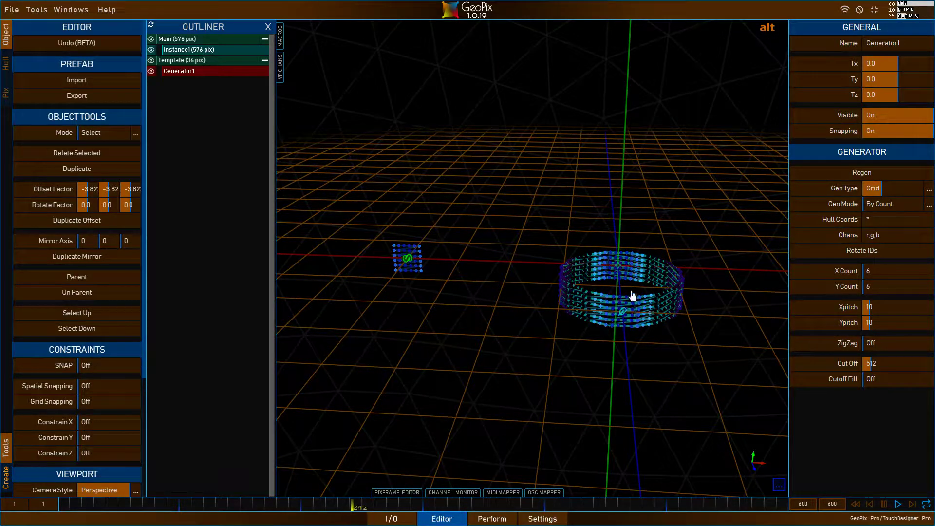
{"action": "mouse_move", "coordinate": [643, 302]}
{"action": "left_mouse_down", "text": "alt"}
{"action": "mouse_move", "coordinate": [653, 309]}
{"action": "mouse_move", "coordinate": [410, 298]}
{"action": "mouse_move", "coordinate": [653, 305]}
{"action": "left_mouse_up", "text": "alt"}
{"action": "right_click_drag", "start_coordinate": [653, 305], "coordinate": [574, 305], "text": "alt"}
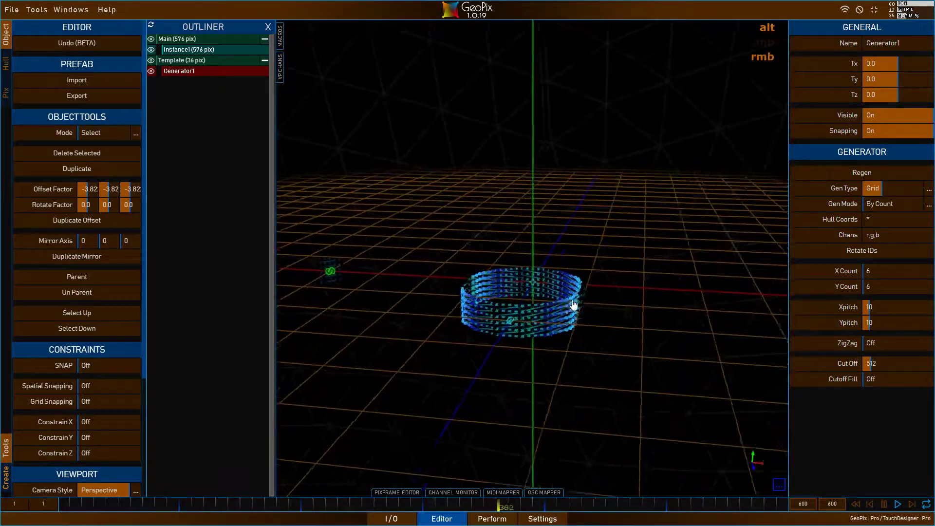
{"action": "left_click_drag", "start_coordinate": [573, 304], "coordinate": [588, 317], "text": "alt"}
{"action": "scroll", "coordinate": [574, 338], "scroll_direction": "up", "scroll_amount": 4, "text": "alt"}
{"action": "right_click_drag", "start_coordinate": [588, 317], "coordinate": [667, 292], "text": "alt"}
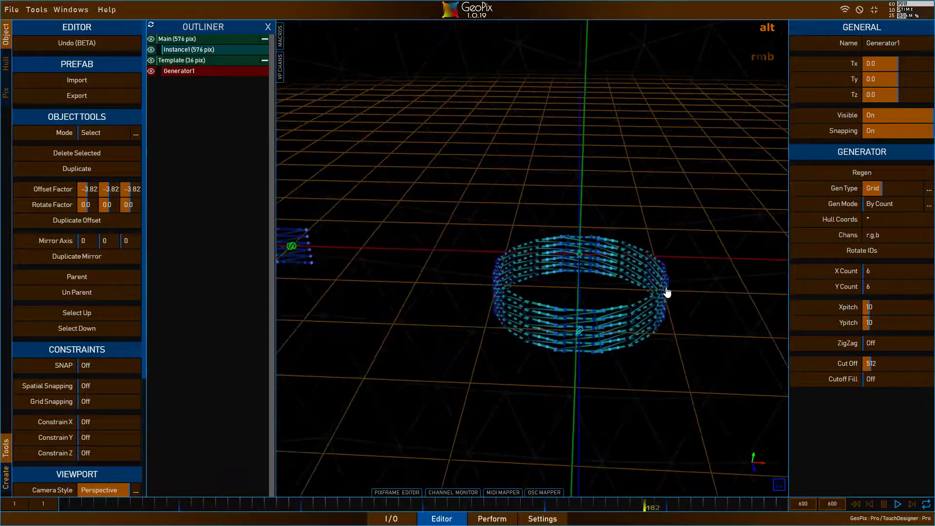
{"action": "scroll", "coordinate": [665, 293], "scroll_direction": "down", "scroll_amount": 3, "text": "alt"}
{"action": "left_click_drag", "start_coordinate": [641, 295], "coordinate": [589, 271], "text": "alt"}
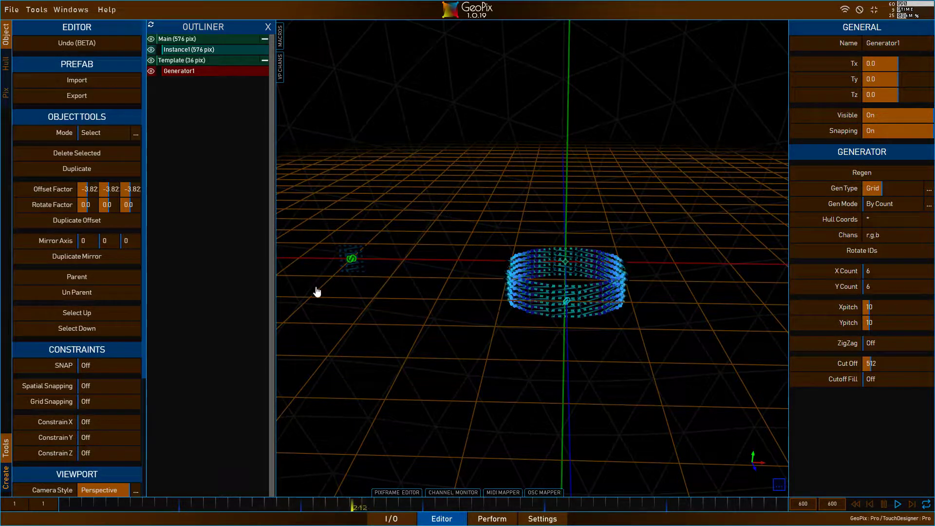
Set Instance1's array count to 8 and reset its relative Y rotation and relative Z pivot to 0.
{"action": "left_click", "coordinate": [203, 49]}
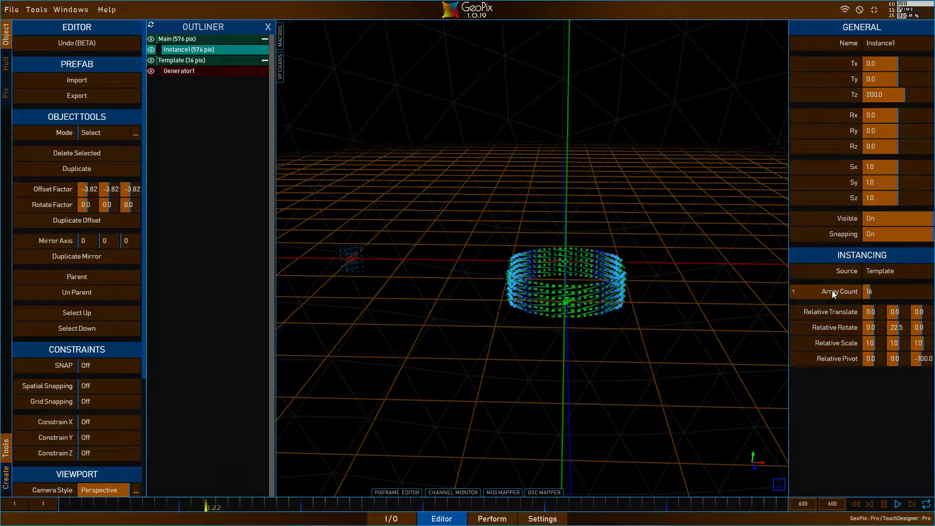
{"action": "left_click", "coordinate": [869, 291]}
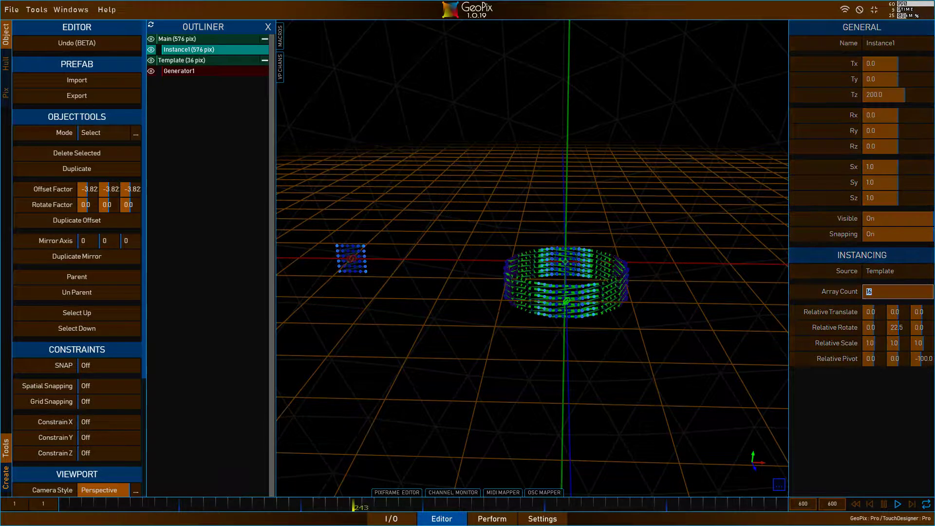
{"action": "type", "text": "8"}
{"action": "key", "text": "Return"}
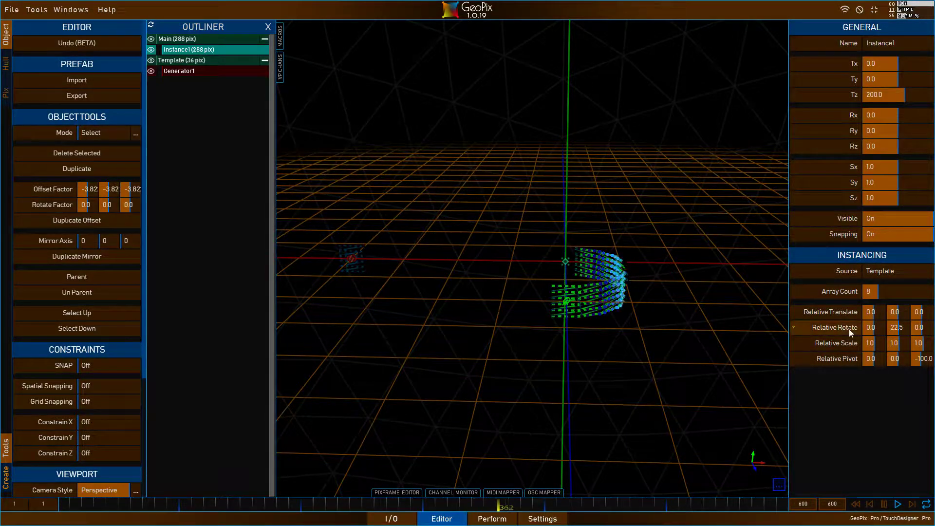
{"action": "right_click_drag", "start_coordinate": [774, 336], "coordinate": [613, 292], "text": "alt"}
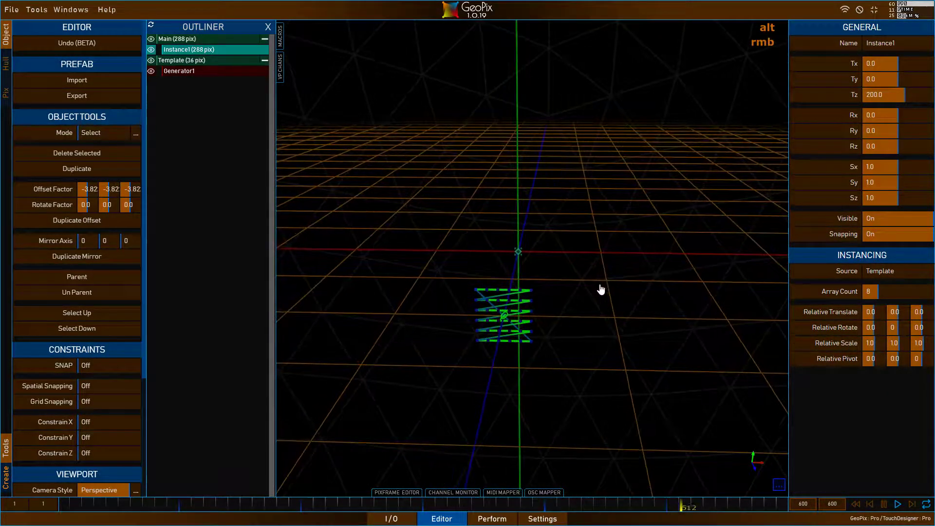
Set Instance1's relative X translation to 60 to lay the grid panels out in a row.
{"action": "left_click", "coordinate": [877, 311]}
{"action": "type", "text": "4"}
{"action": "scroll", "coordinate": [878, 311], "scroll_direction": "up", "scroll_amount": 10}
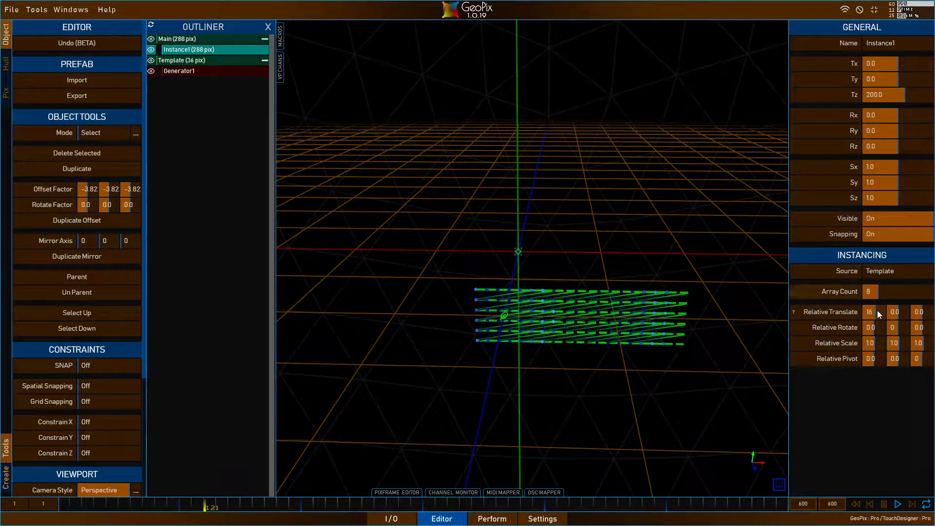
{"action": "scroll", "coordinate": [877, 312], "scroll_direction": "up", "scroll_amount": 2}
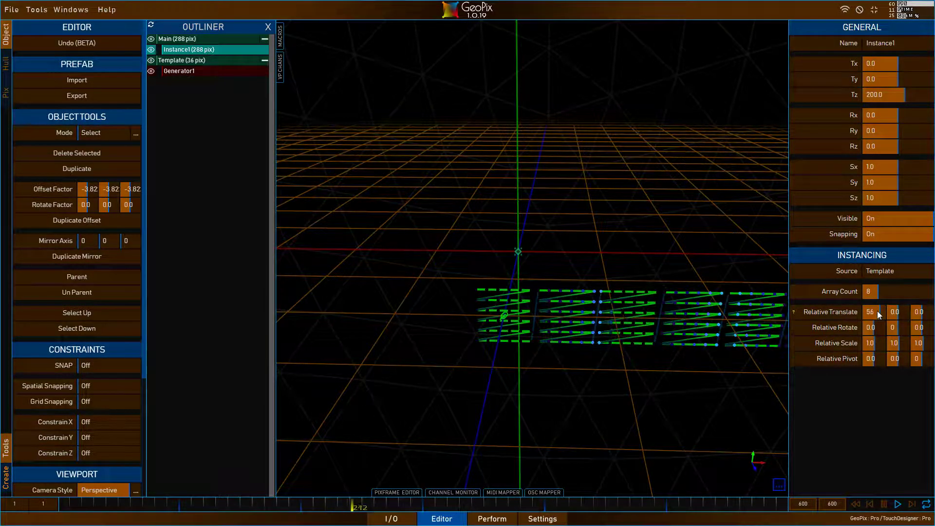
{"action": "scroll", "coordinate": [509, 284], "scroll_direction": "up", "scroll_amount": 5}
{"action": "right_click_drag", "start_coordinate": [589, 295], "coordinate": [651, 258], "text": "alt"}
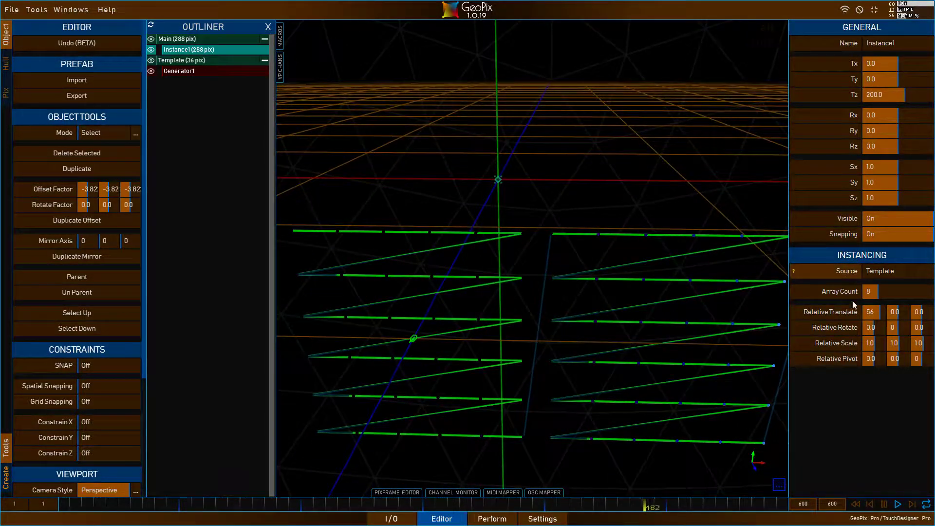
{"action": "scroll", "coordinate": [875, 311], "scroll_direction": "up", "scroll_amount": 1}
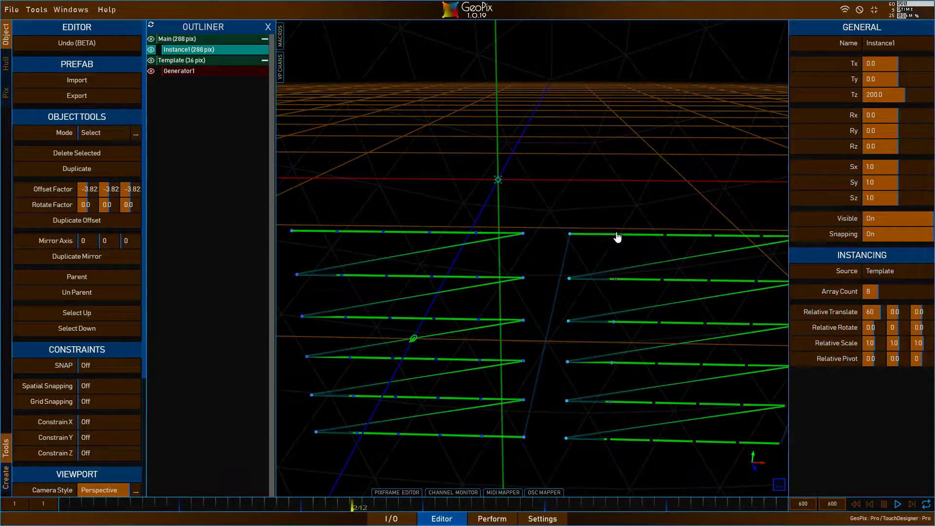
{"action": "scroll", "coordinate": [408, 255], "scroll_direction": "down", "scroll_amount": 5}
{"action": "right_click_drag", "start_coordinate": [629, 246], "coordinate": [572, 242], "text": "alt"}
{"action": "left_click_drag", "start_coordinate": [560, 241], "coordinate": [552, 241], "text": "alt"}
{"action": "left_click_drag", "start_coordinate": [601, 241], "coordinate": [561, 263], "text": "alt"}
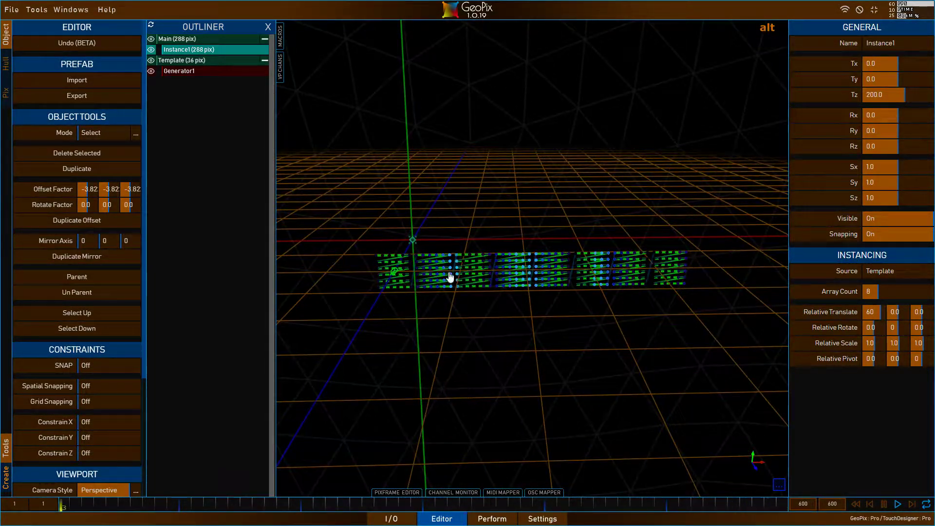
{"action": "left_click_drag", "start_coordinate": [656, 237], "coordinate": [567, 251], "text": "alt"}
{"action": "right_click_drag", "start_coordinate": [568, 250], "coordinate": [568, 282], "text": "alt"}
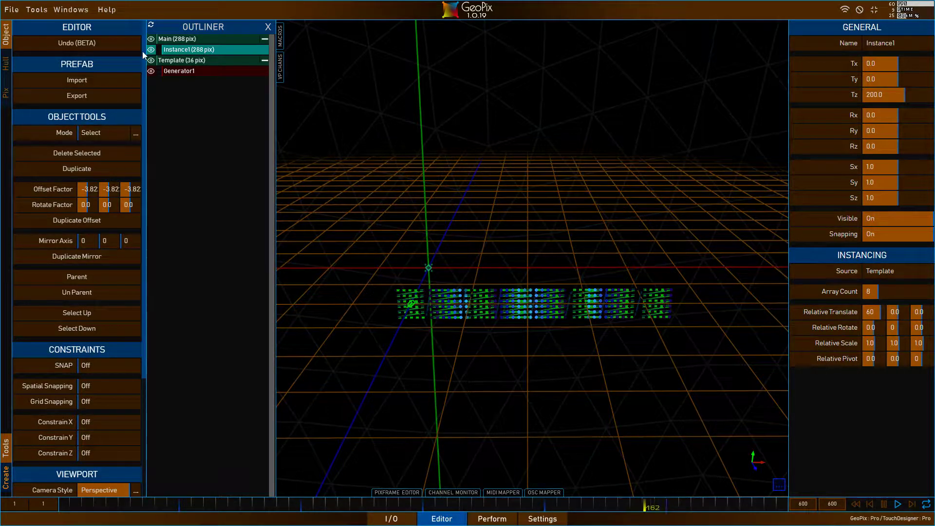
Try duplicating Instance1 and moving the copy about 65 units up along Y.
{"action": "left_click", "coordinate": [209, 58]}
{"action": "left_click", "coordinate": [209, 51]}
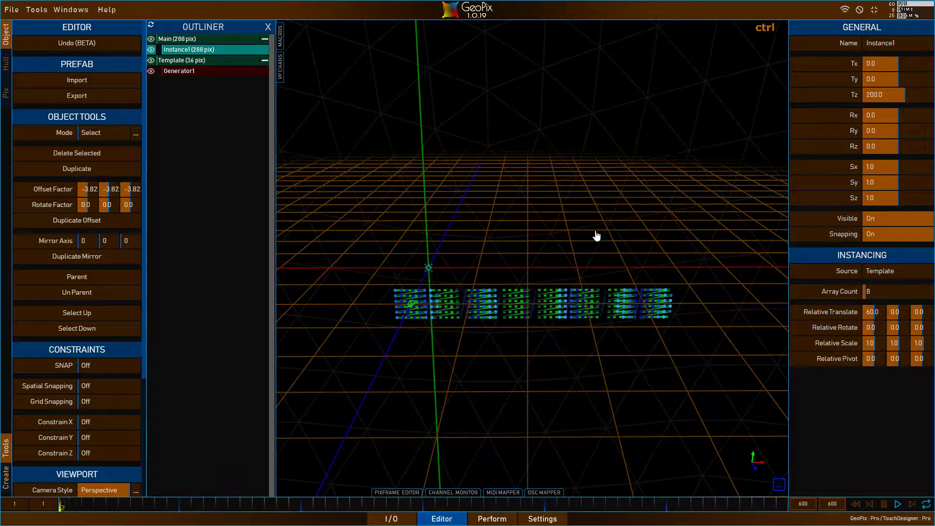
{"action": "key", "text": "ctrl+d"}
{"action": "left_click_drag", "start_coordinate": [595, 236], "coordinate": [580, 280], "text": "alt"}
{"action": "key", "text": "y"}
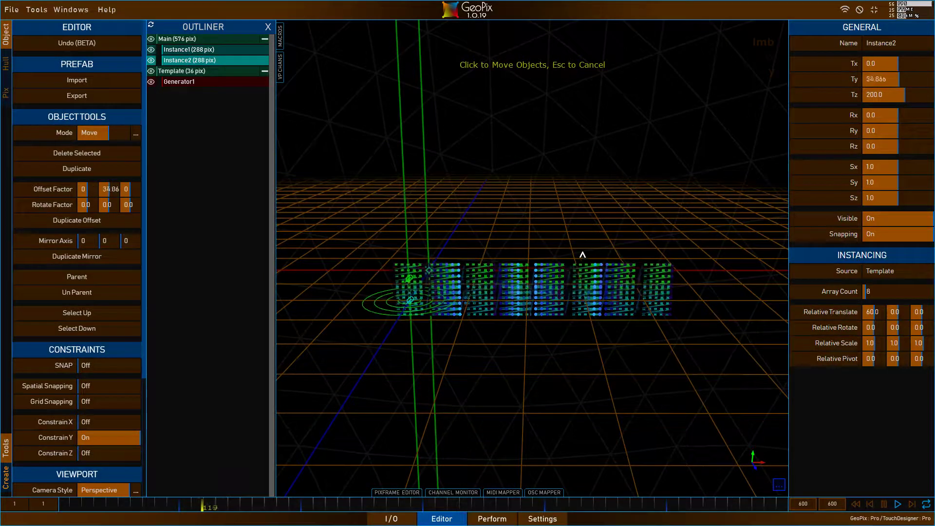
{"action": "left_click_drag", "start_coordinate": [586, 247], "coordinate": [519, 265], "text": "alt"}
{"action": "left_click_drag", "start_coordinate": [468, 248], "coordinate": [491, 251], "text": "alt"}
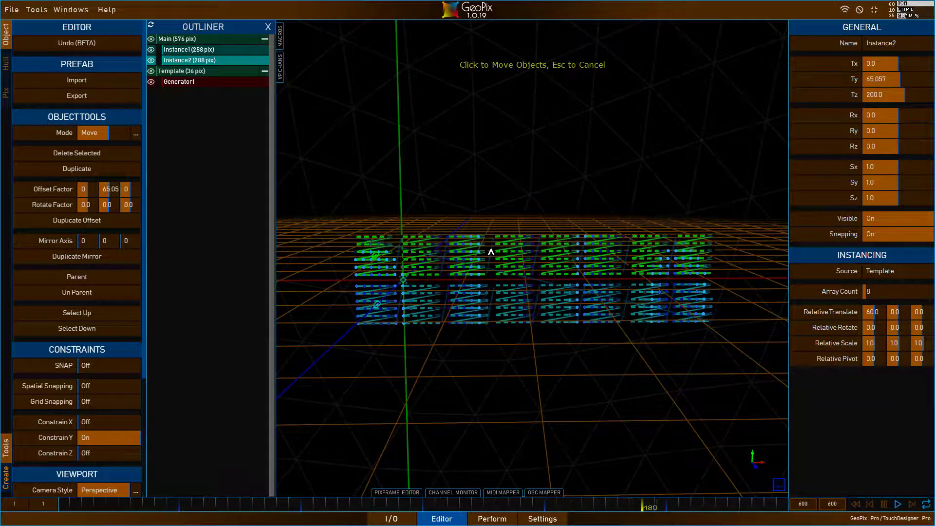
{"action": "key", "text": "Escape"}
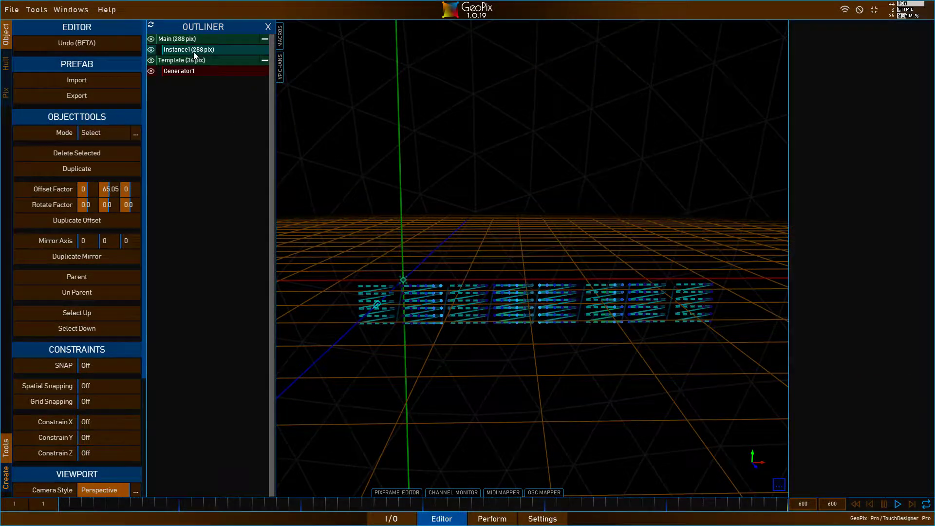
Duplicate Instance1 and parent the copy, Instance2, under Instance1.
{"action": "key", "text": "ctrl+d"}
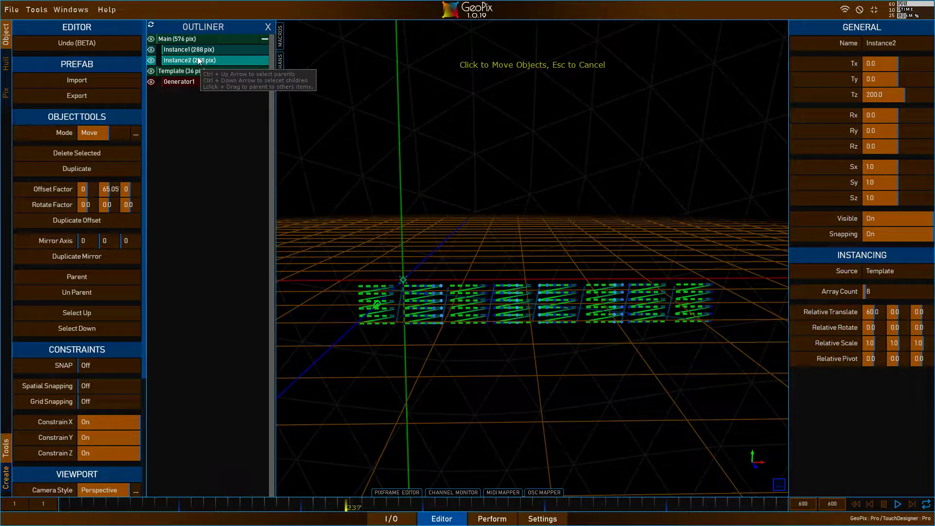
{"action": "left_click_drag", "start_coordinate": [190, 59], "coordinate": [184, 50]}
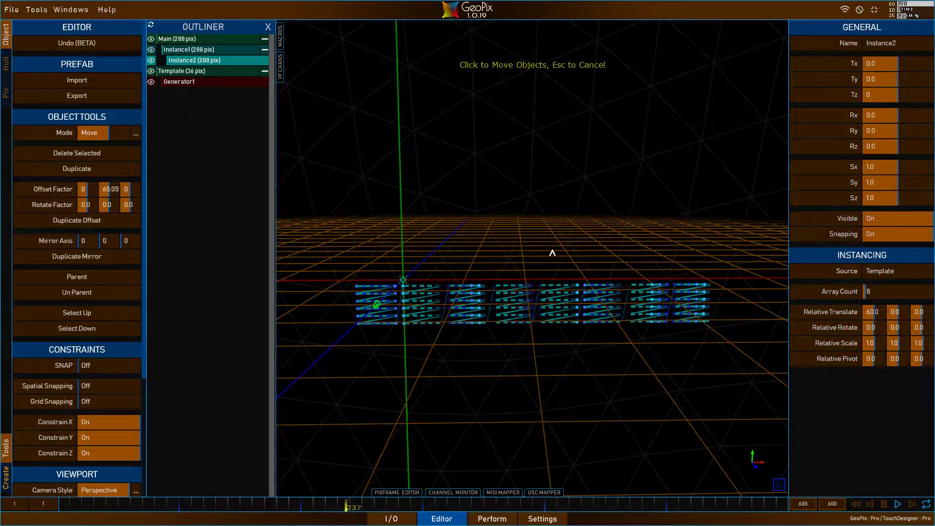
Set Instance1's instancing source to ./ so it arrays its own child.
{"action": "left_click", "coordinate": [203, 50]}
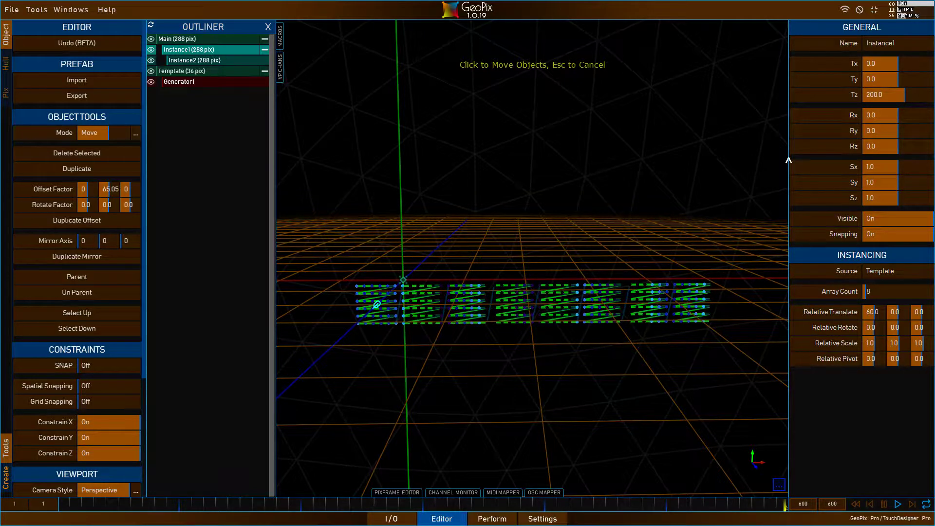
{"action": "right_click", "coordinate": [850, 273]}
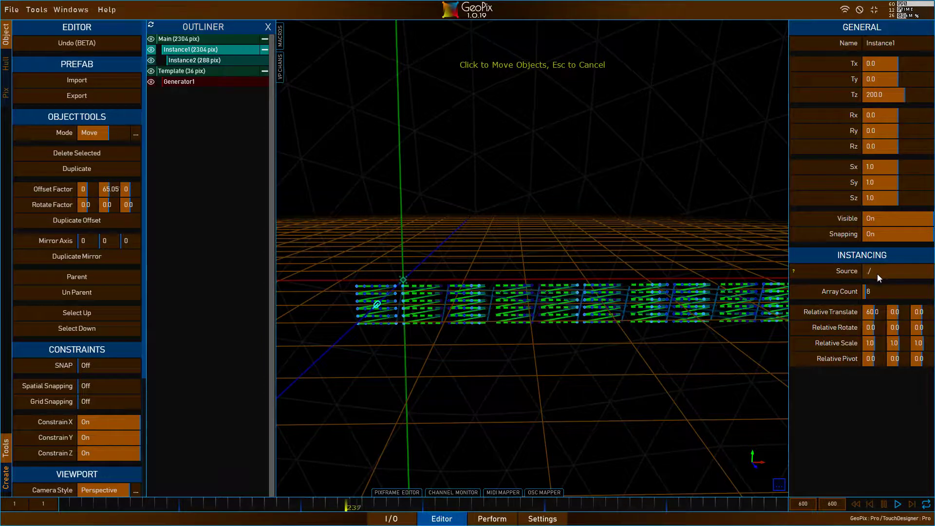
{"action": "right_click_drag", "start_coordinate": [636, 211], "coordinate": [611, 204], "text": "alt"}
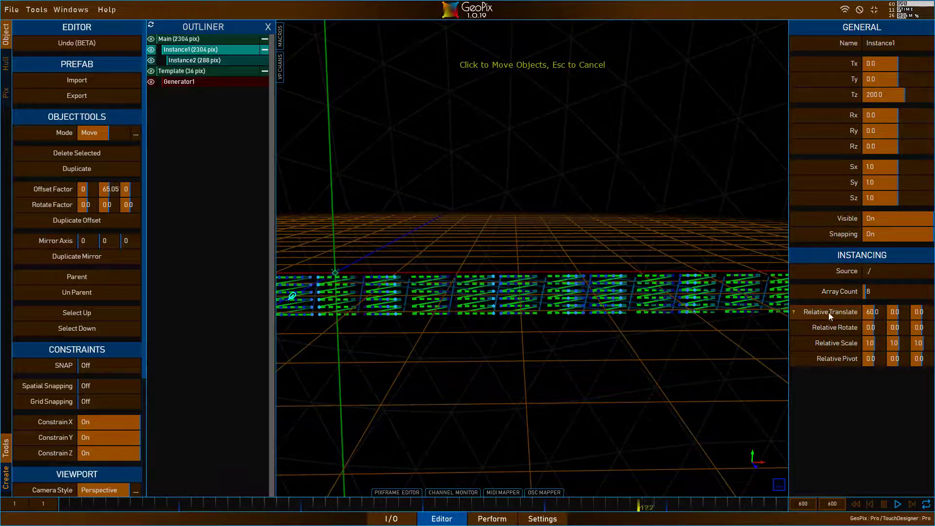
Set Instance1's relative translation to 0 in X and 60 in Y to stack the rows vertically.
{"action": "right_click", "coordinate": [854, 311]}
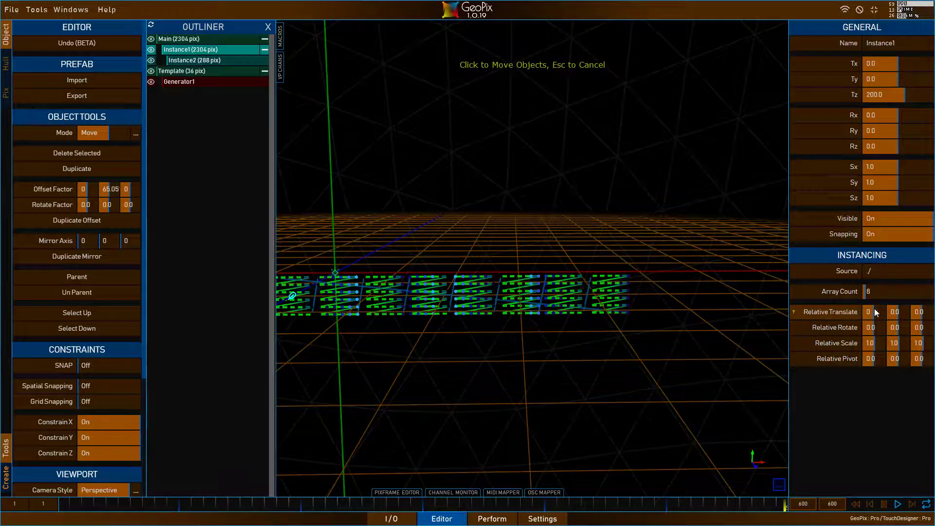
{"action": "left_click", "coordinate": [892, 311]}
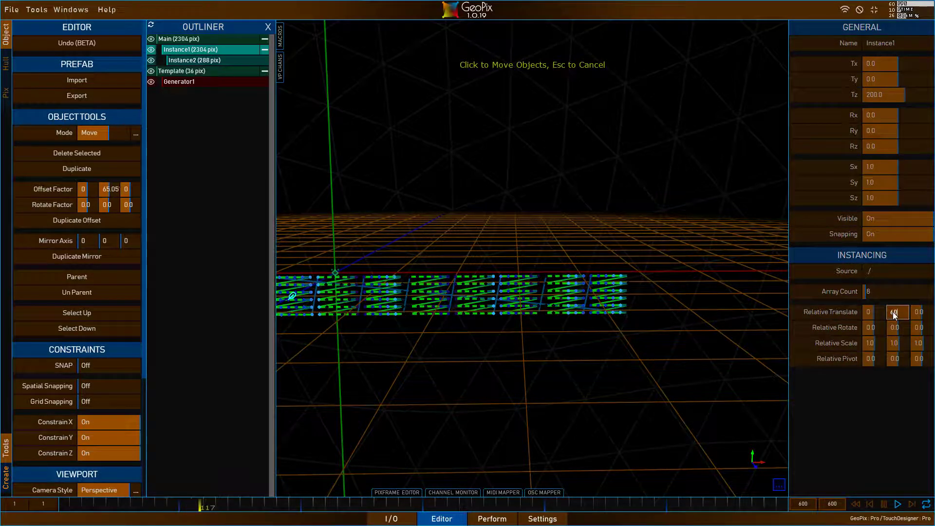
{"action": "key", "text": "Return"}
{"action": "scroll", "coordinate": [567, 244], "scroll_direction": "down", "scroll_amount": 2}
{"action": "mouse_move", "coordinate": [568, 244]}
{"action": "right_mouse_down", "text": "alt"}
{"action": "mouse_move", "coordinate": [570, 282]}
{"action": "mouse_move", "coordinate": [543, 242]}
{"action": "mouse_move", "coordinate": [555, 244]}
{"action": "right_mouse_up", "text": "alt"}
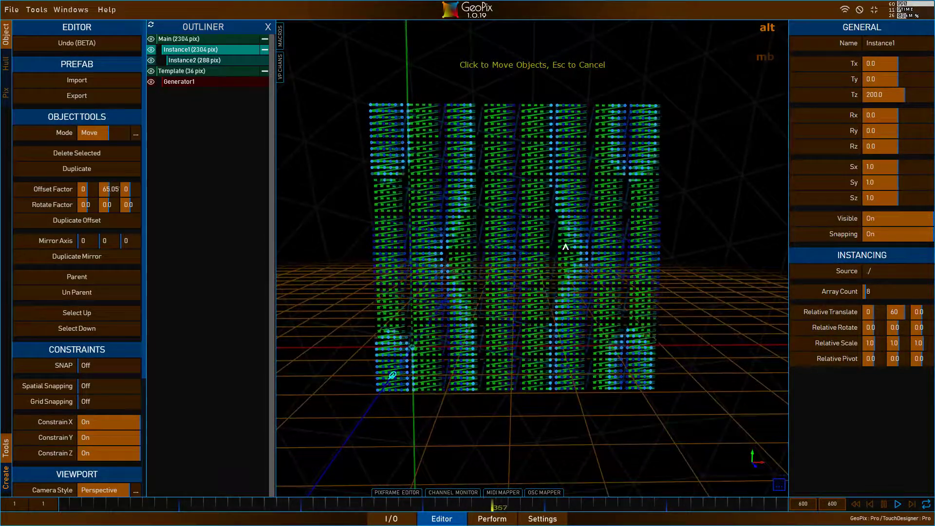
{"action": "left_click_drag", "start_coordinate": [569, 228], "coordinate": [518, 123], "text": "alt"}
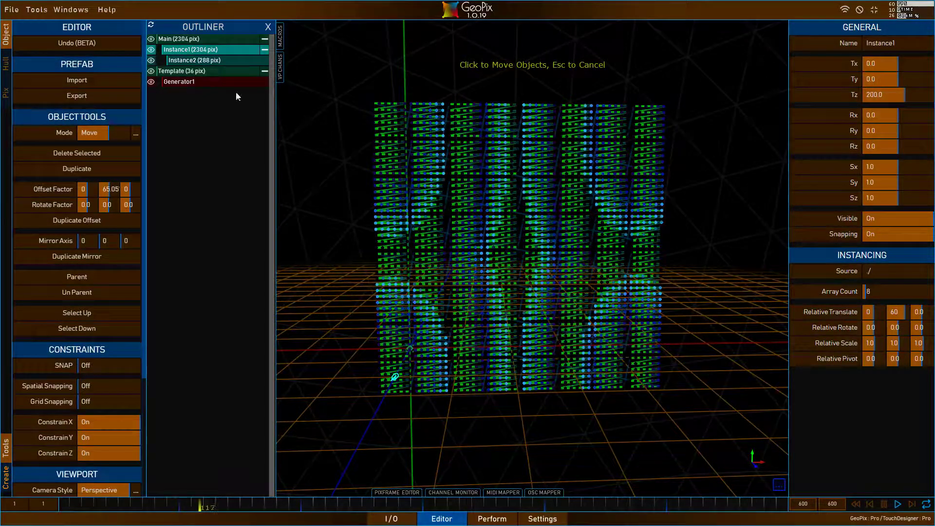
Leave move mode, hide Instance1 and Instance2, and select the Main fixture.
{"action": "key", "text": "Escape"}
{"action": "left_click", "coordinate": [217, 121]}
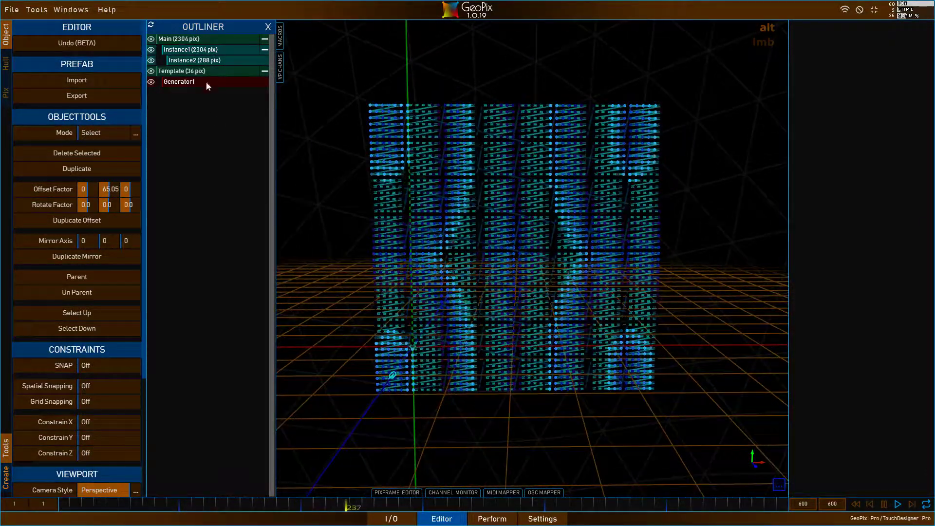
{"action": "left_click", "coordinate": [151, 50]}
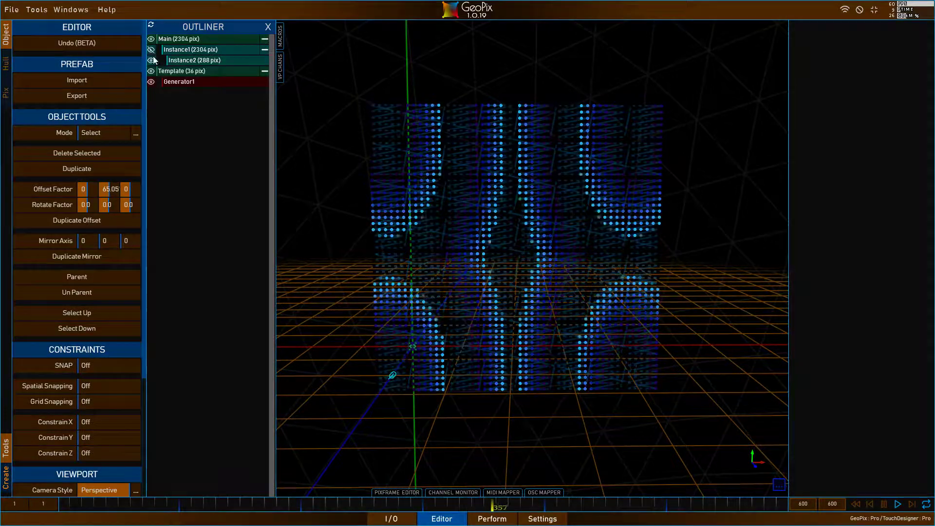
{"action": "left_click_drag", "start_coordinate": [472, 169], "coordinate": [516, 283], "text": "alt"}
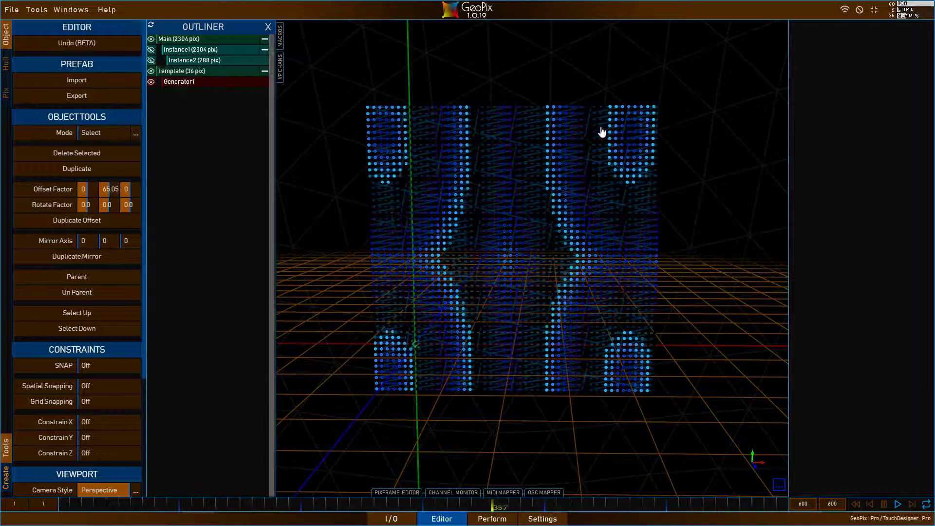
{"action": "left_click", "coordinate": [191, 38]}
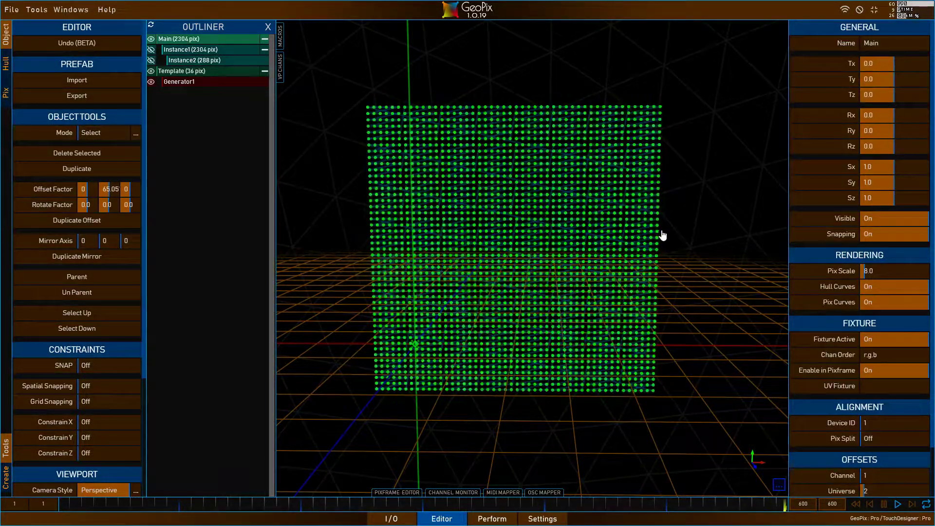
Turn off Hull Curves and Pix Curves for the Main fixture, and deselect it to view the clean wall.
{"action": "left_click", "coordinate": [871, 288]}
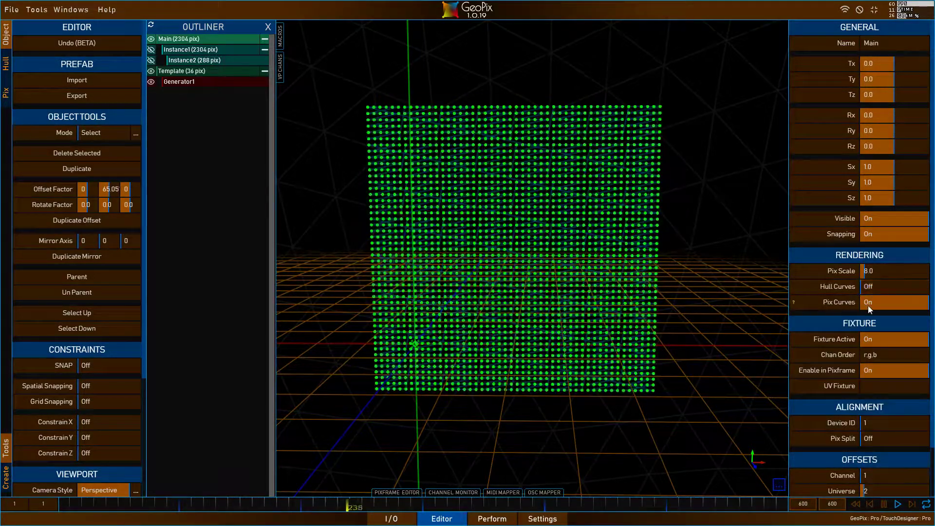
{"action": "left_click", "coordinate": [869, 303]}
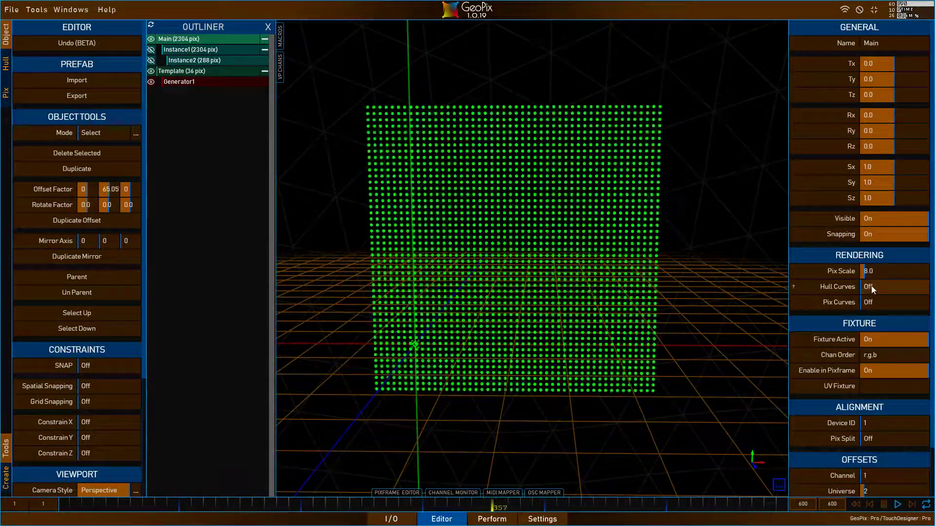
{"action": "left_click", "coordinate": [198, 176]}
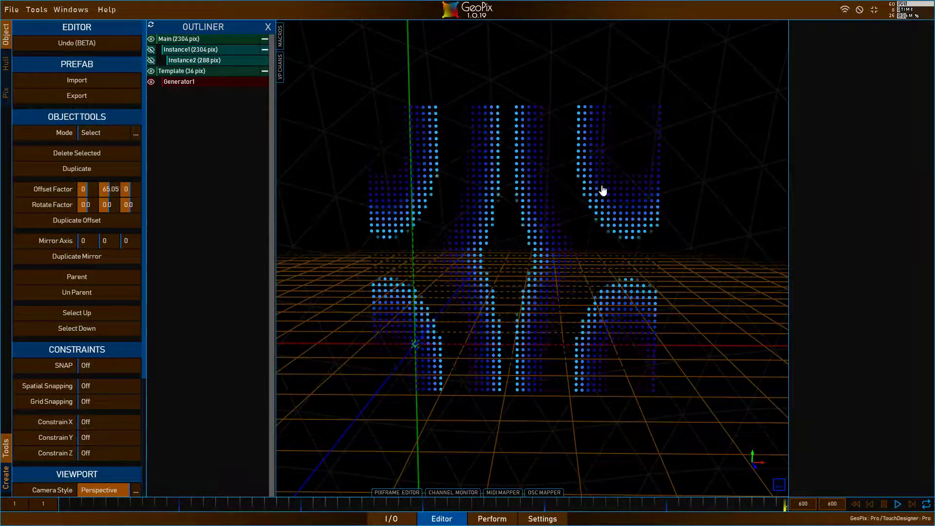
{"action": "left_click_drag", "start_coordinate": [520, 176], "coordinate": [482, 164], "text": "alt"}
{"action": "left_click", "coordinate": [189, 39]}
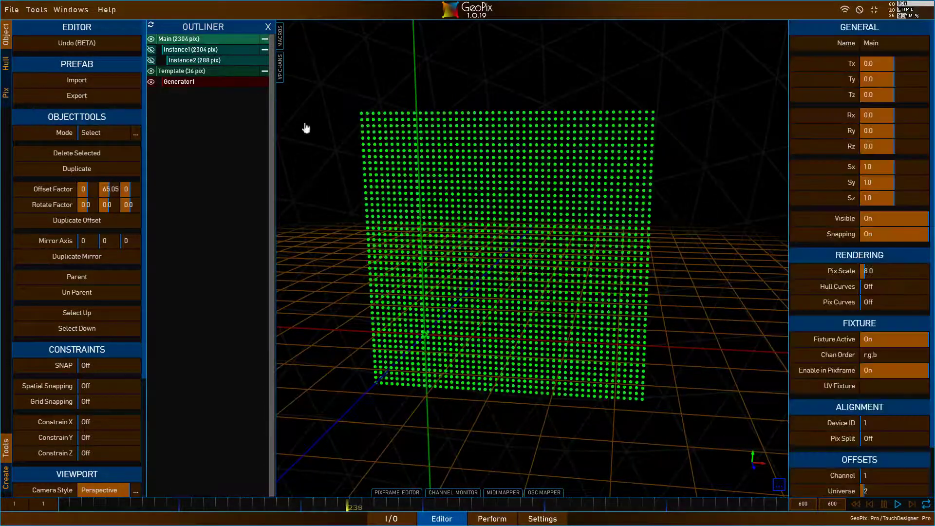
{"action": "left_click_drag", "start_coordinate": [307, 129], "coordinate": [386, 172], "text": "alt"}
{"action": "left_click", "coordinate": [209, 120]}
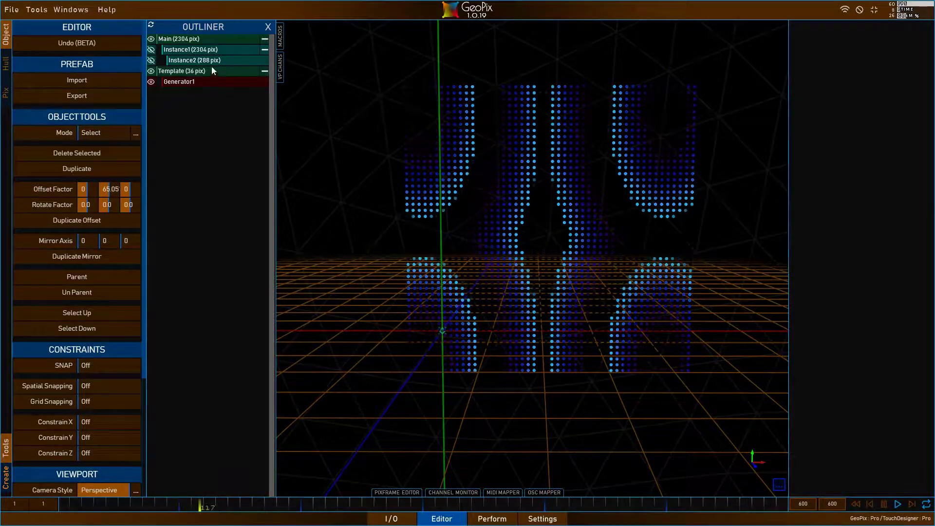
Set the X Count and Y Count of the Template fixture's Generator1 to 10.
{"action": "left_click", "coordinate": [200, 71]}
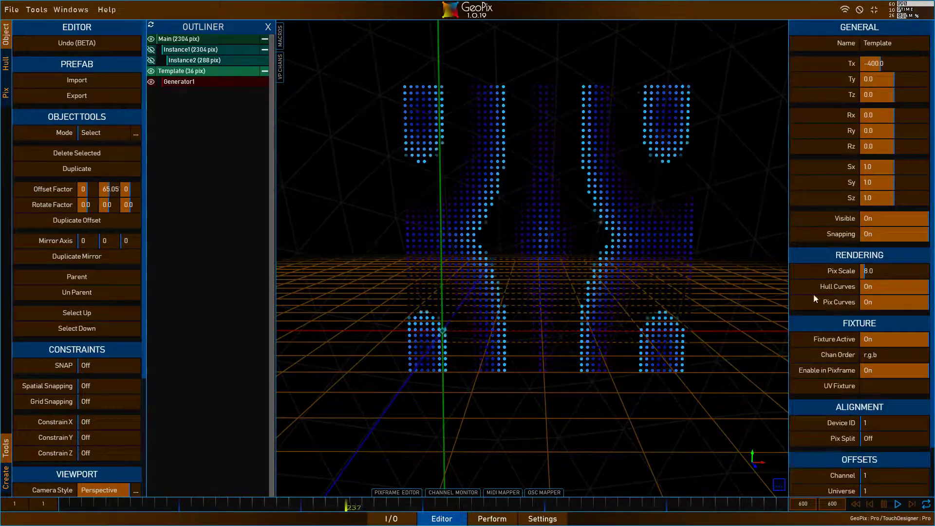
{"action": "left_click", "coordinate": [183, 81]}
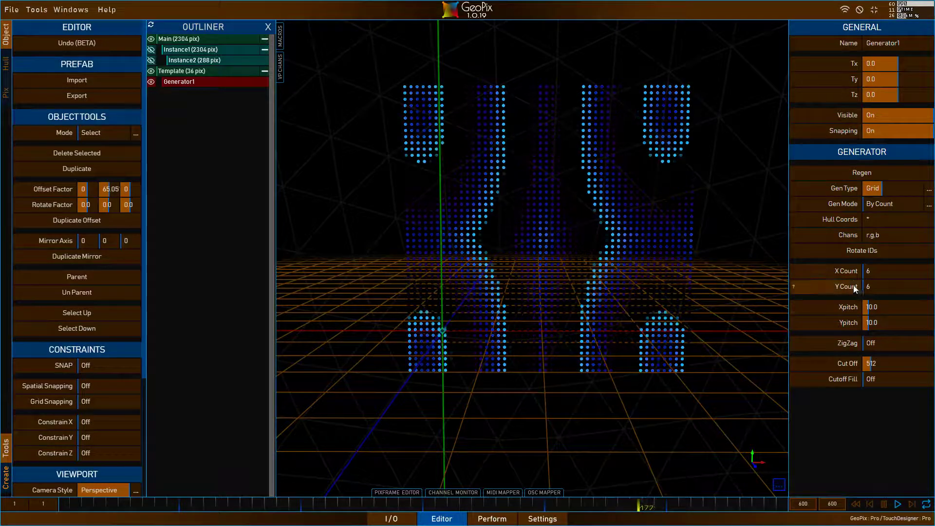
{"action": "left_click", "coordinate": [852, 272]}
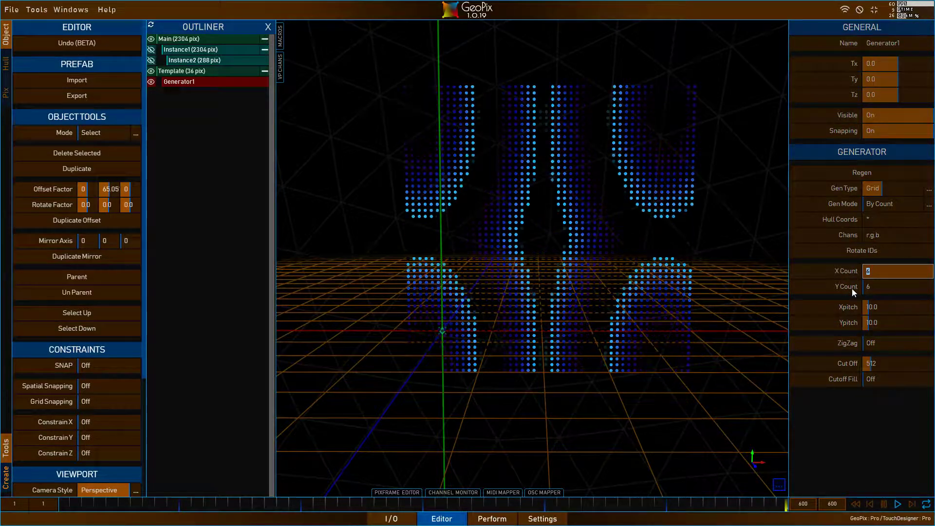
{"action": "left_click", "coordinate": [851, 287]}
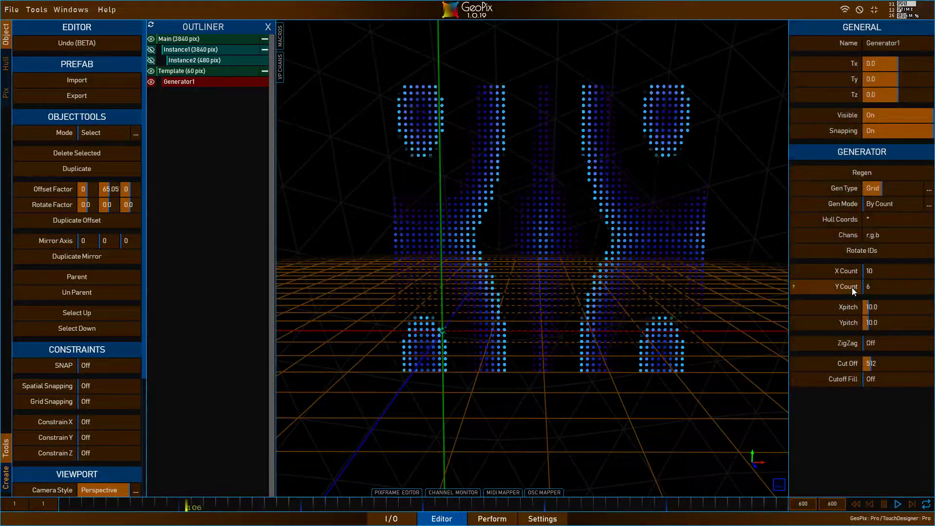
{"action": "type", "text": "10"}
{"action": "key", "text": "Return"}
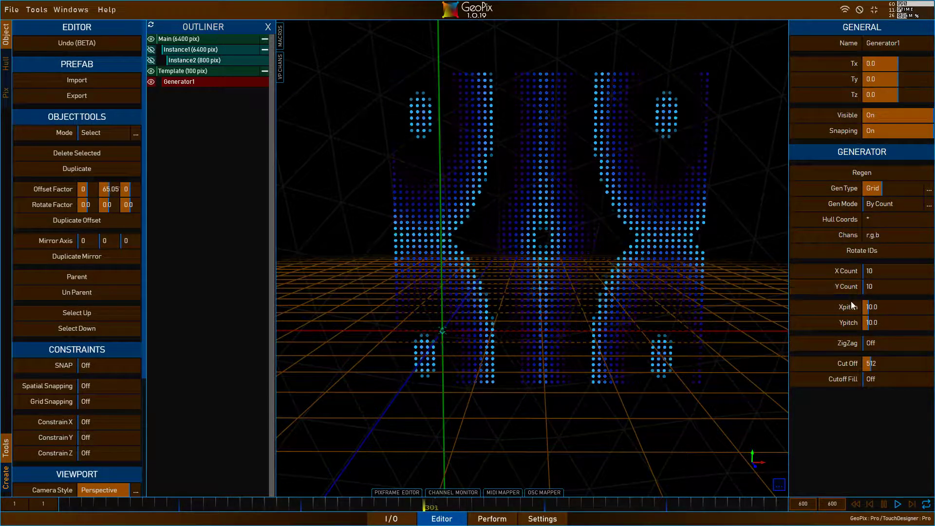
Set Generator1's Xpitch and Ypitch to 6 so the denser grid keeps the panel size.
{"action": "left_click", "coordinate": [848, 306]}
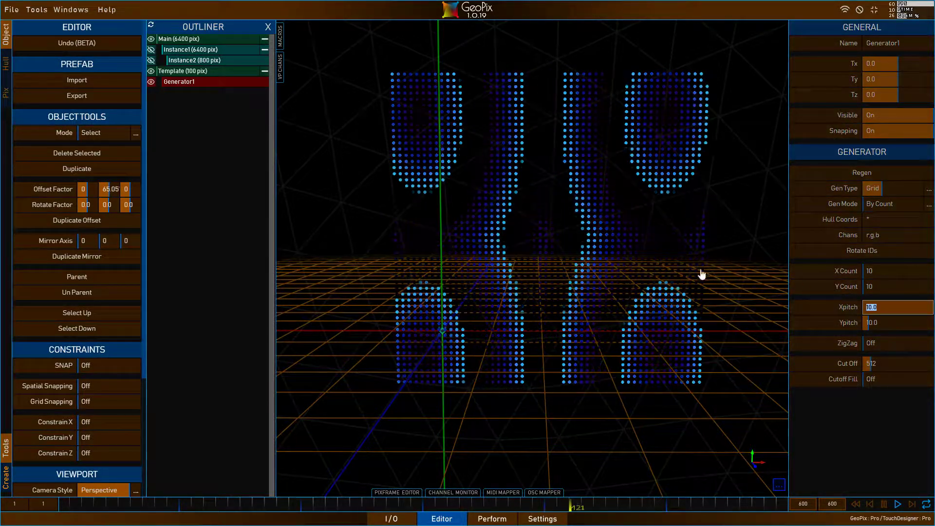
{"action": "type", "text": "6"}
{"action": "key", "text": "Return"}
{"action": "left_click", "coordinate": [849, 319]}
{"action": "type", "text": "6"}
{"action": "key", "text": "Return"}
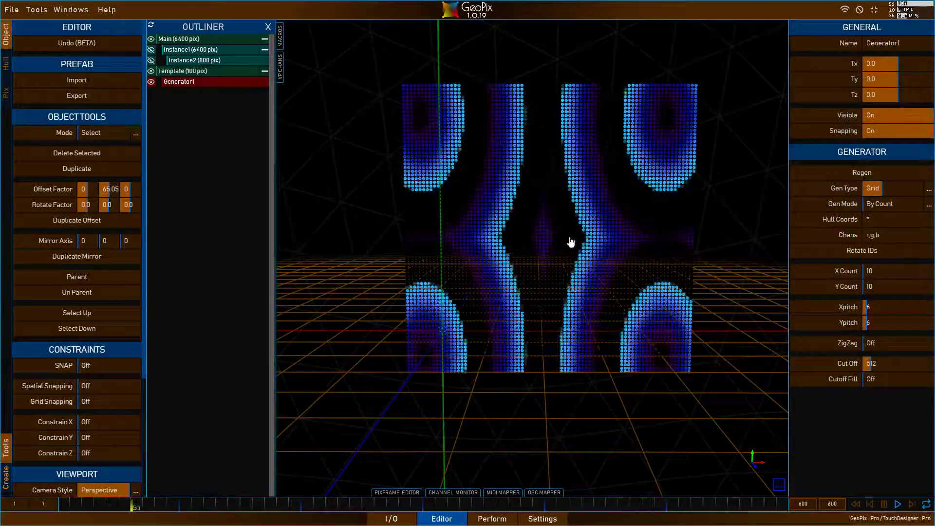
{"action": "scroll", "coordinate": [536, 224], "scroll_direction": "up", "scroll_amount": 5}
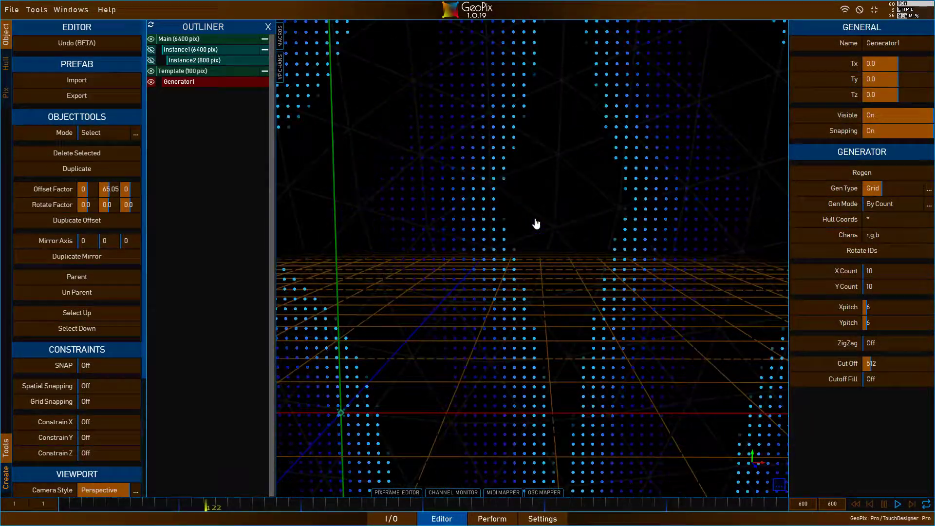
{"action": "scroll", "coordinate": [536, 224], "scroll_direction": "down", "scroll_amount": 5}
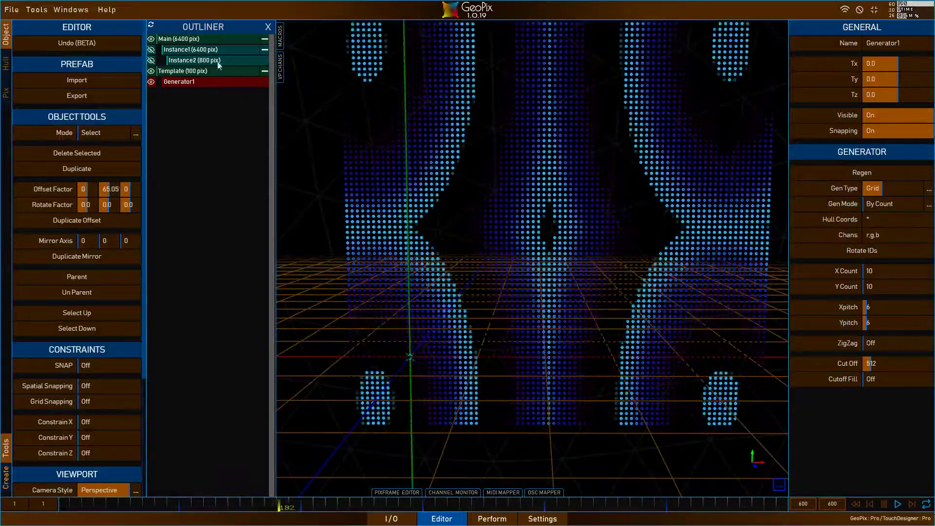
Turn on the Main fixture's Pix Curves to examine the pixel wiring, turn them off again and deselect the fixture.
{"action": "left_click", "coordinate": [182, 38]}
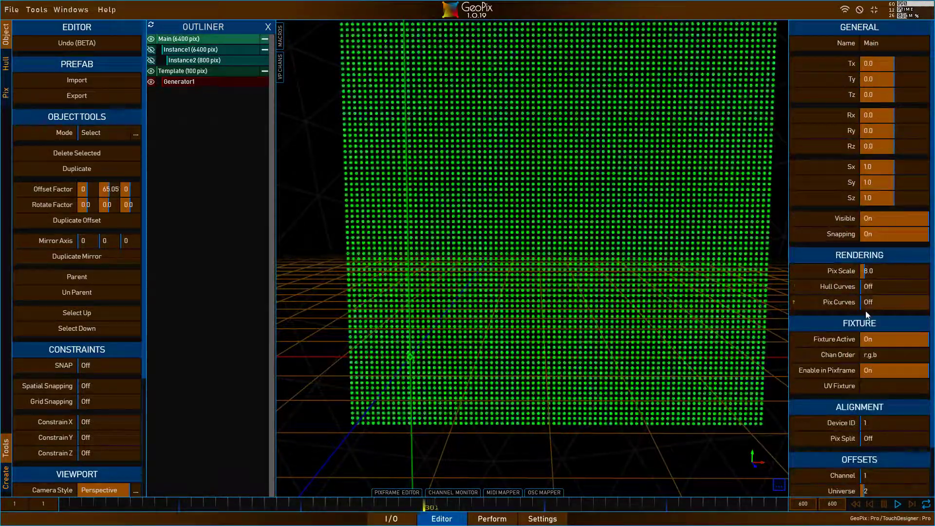
{"action": "left_click", "coordinate": [867, 303]}
{"action": "scroll", "coordinate": [505, 223], "scroll_direction": "up", "scroll_amount": 5}
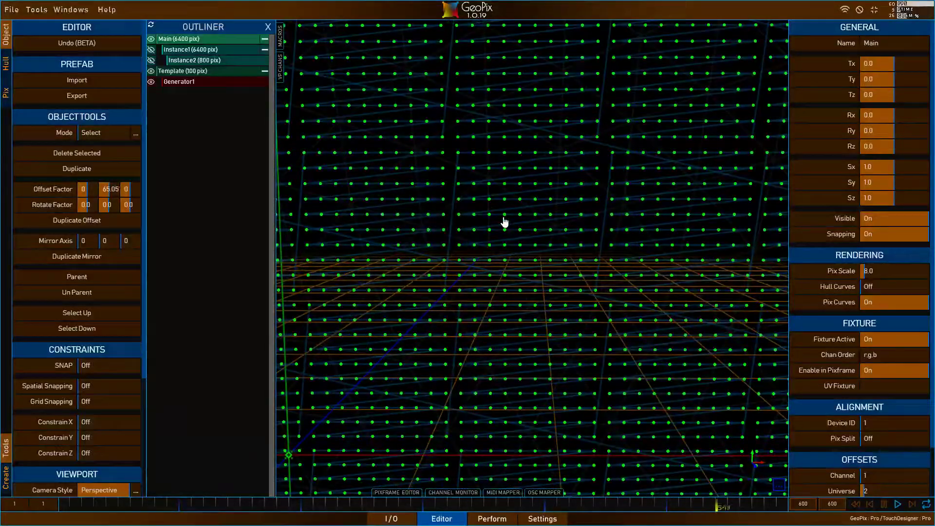
{"action": "scroll", "coordinate": [504, 222], "scroll_direction": "down", "scroll_amount": 5}
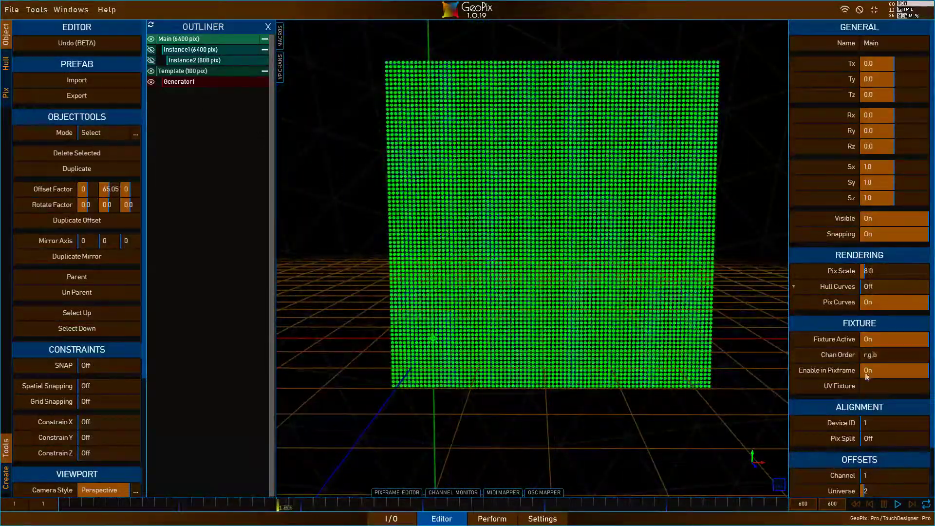
{"action": "left_click", "coordinate": [865, 301]}
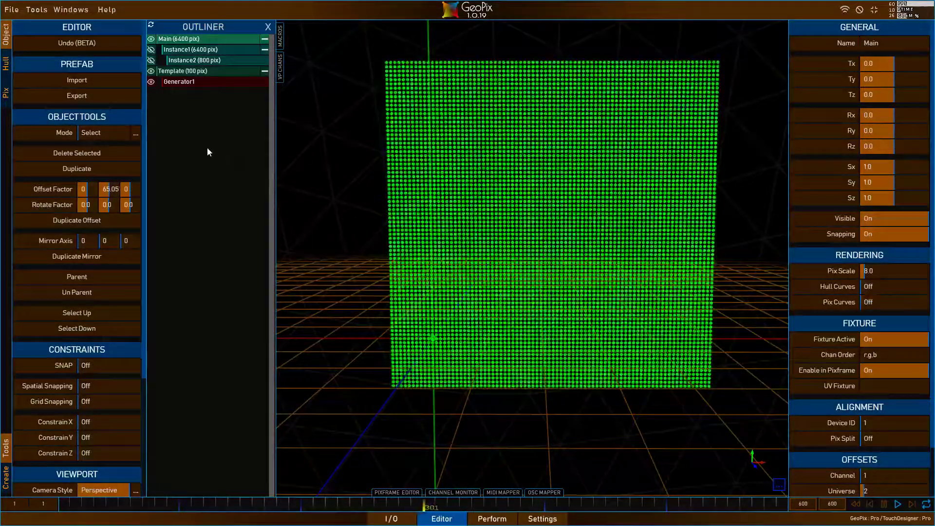
{"action": "left_click", "coordinate": [208, 149]}
Try moving a single pixel of the Template fixture in pixel editing, cancel the move and return to object editing.
{"action": "left_click_drag", "start_coordinate": [660, 185], "coordinate": [568, 225], "text": "alt"}
{"action": "right_click_drag", "start_coordinate": [568, 225], "coordinate": [657, 190], "text": "alt"}
{"action": "scroll", "coordinate": [584, 185], "scroll_direction": "down", "scroll_amount": 1, "text": "alt"}
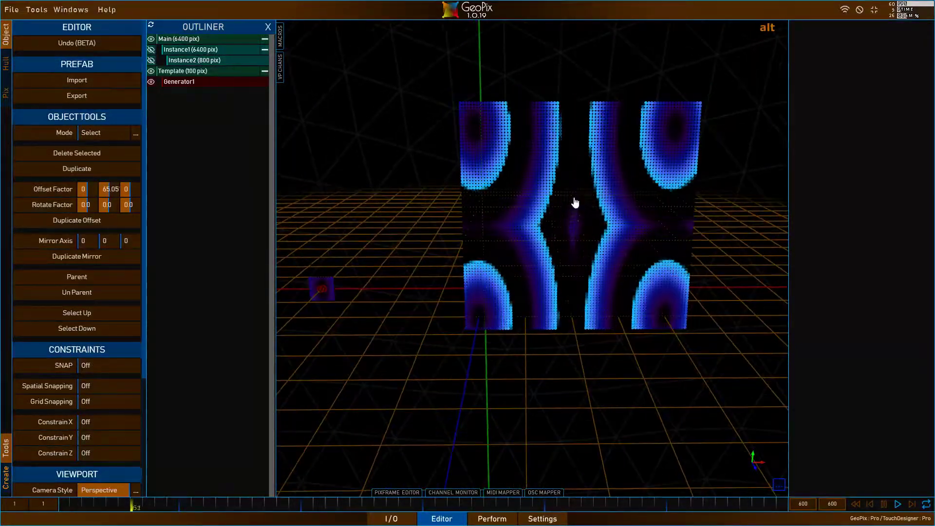
{"action": "left_click_drag", "start_coordinate": [576, 202], "coordinate": [548, 219], "text": "alt"}
{"action": "left_click", "coordinate": [181, 70]}
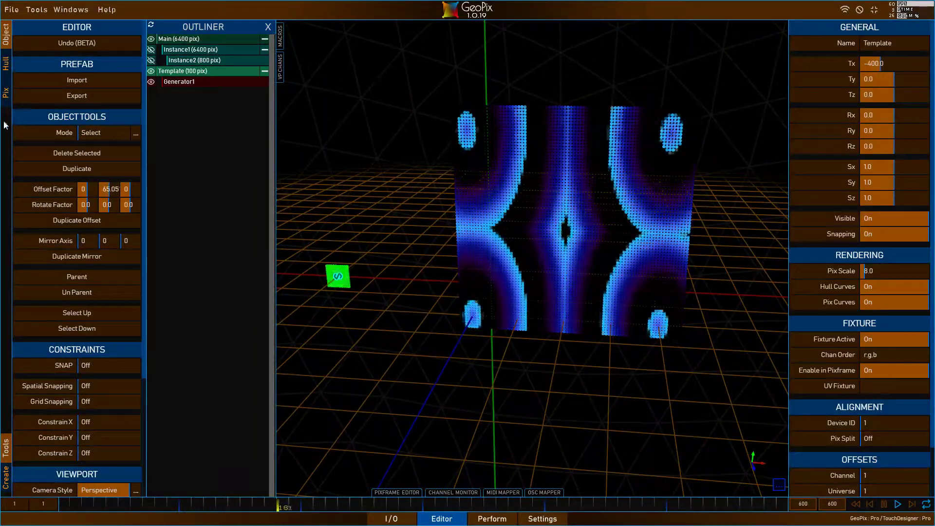
{"action": "left_click", "coordinate": [325, 268]}
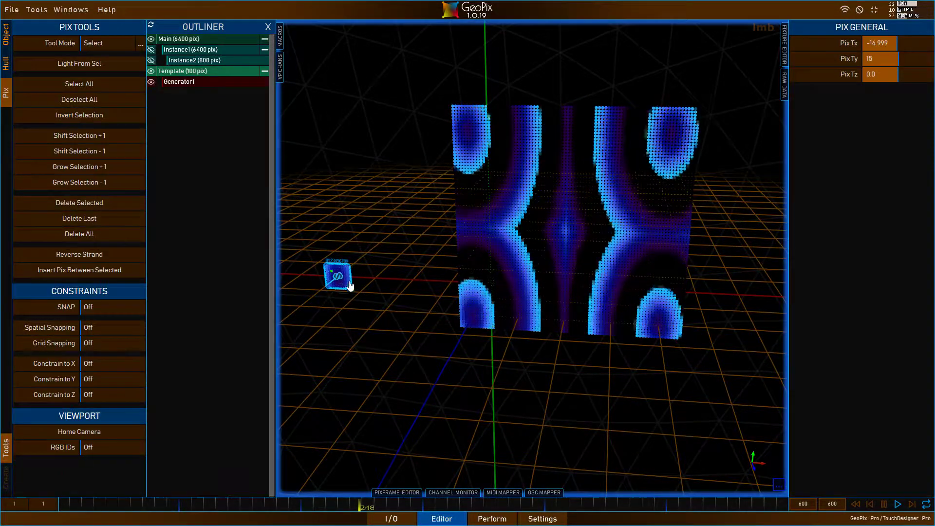
{"action": "key", "text": "g"}
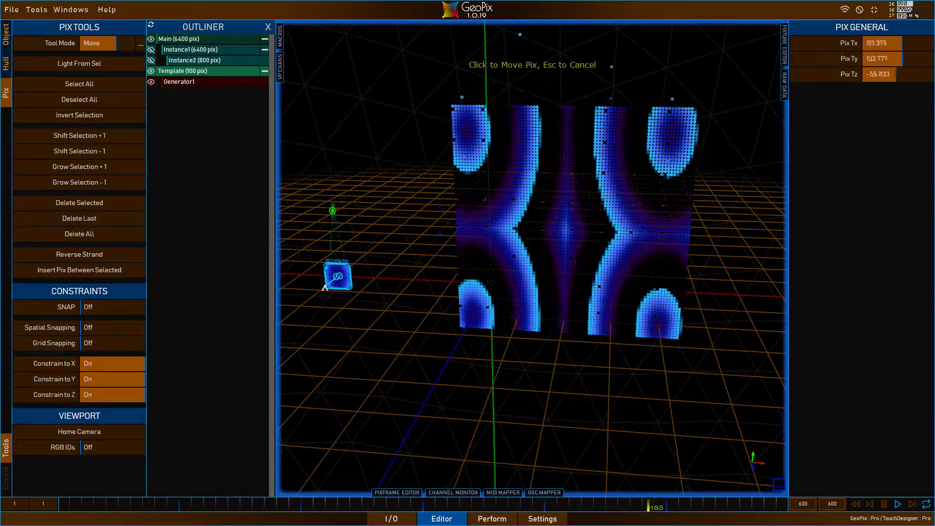
{"action": "key", "text": "Escape"}
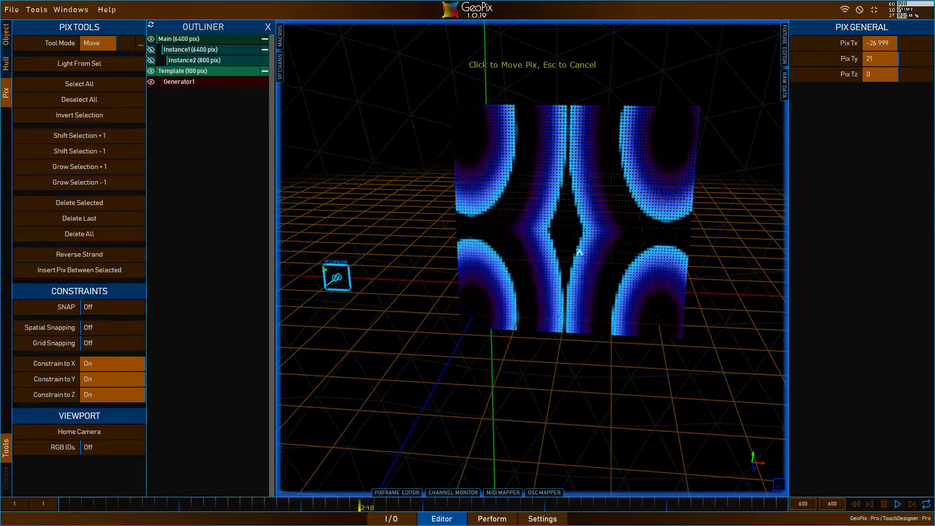
{"action": "left_click", "coordinate": [5, 33]}
Create a projector and move it forward along the Z axis to about 362.
{"action": "right_click_drag", "start_coordinate": [470, 244], "coordinate": [491, 222], "text": "alt"}
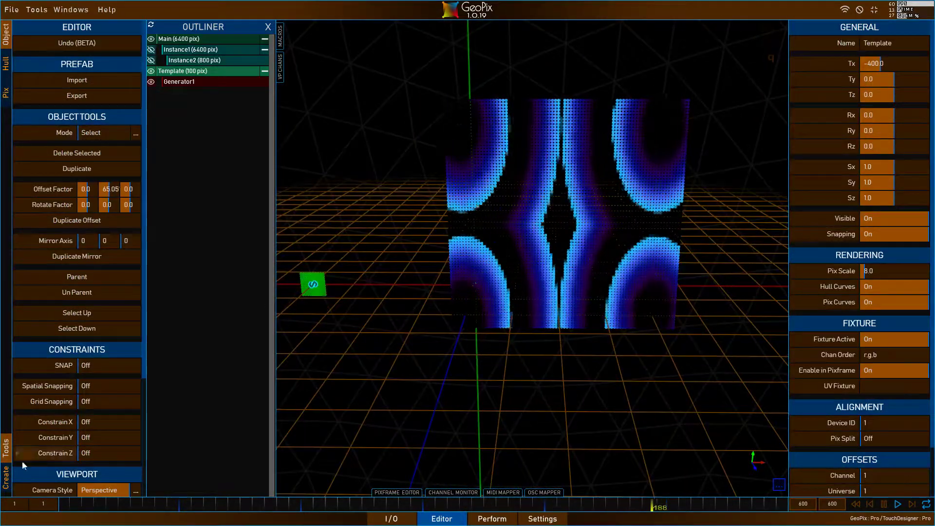
{"action": "left_click", "coordinate": [4, 476]}
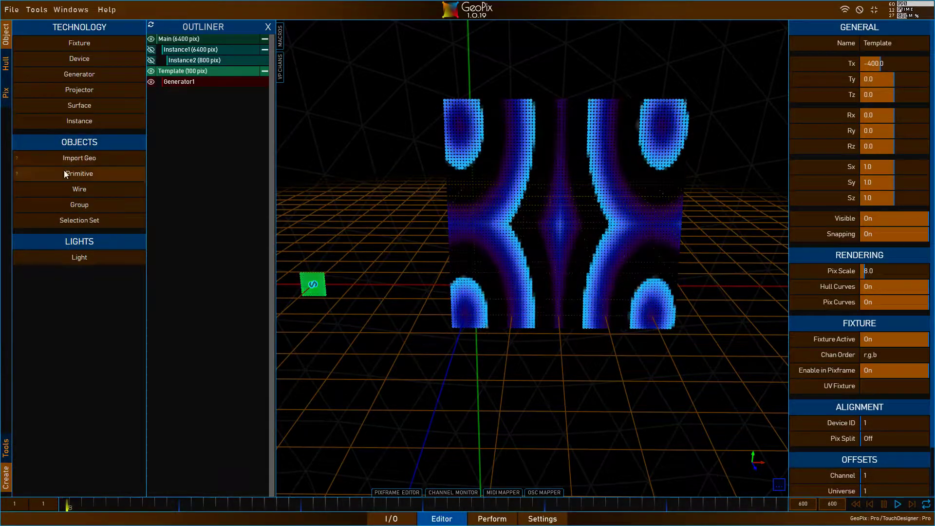
{"action": "left_click", "coordinate": [100, 89]}
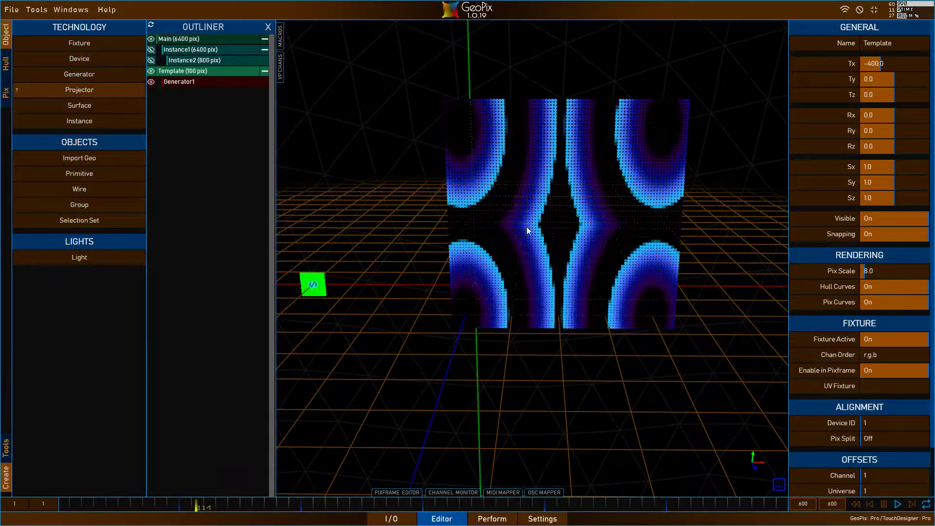
{"action": "left_click_drag", "start_coordinate": [539, 340], "coordinate": [501, 358], "text": "alt"}
{"action": "key", "text": "g"}
{"action": "key", "text": "z"}
{"action": "left_click_drag", "start_coordinate": [403, 294], "coordinate": [402, 412]}
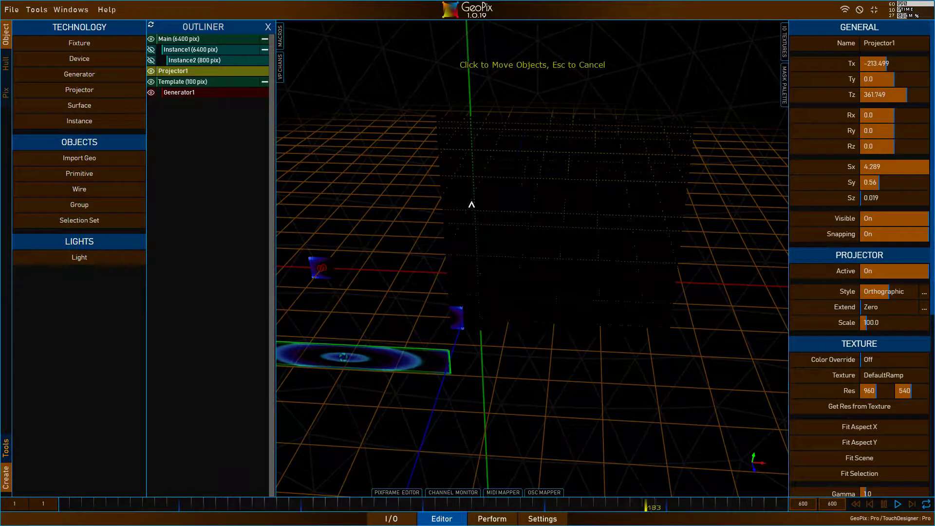
Select the Main fixture together with Projector1 and fit the projector to the selection.
{"action": "left_click", "coordinate": [183, 40]}
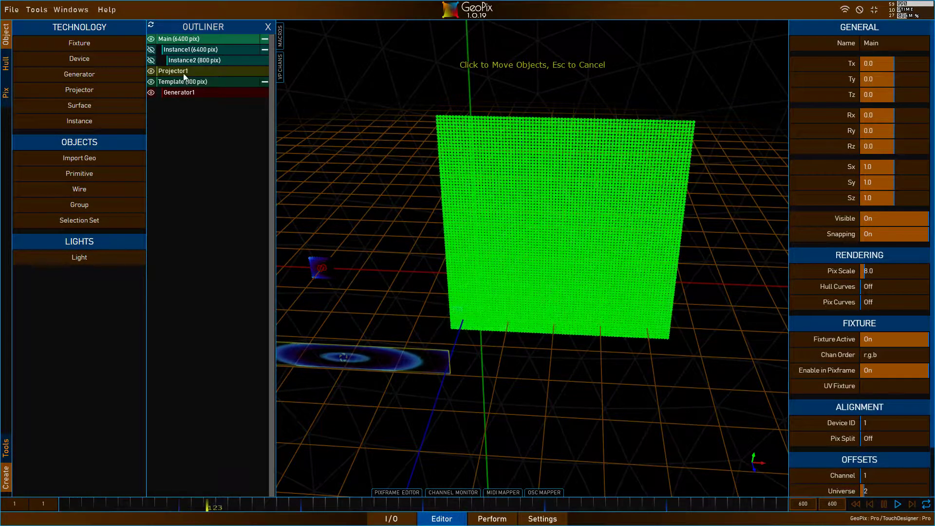
{"action": "left_click", "coordinate": [183, 71]}
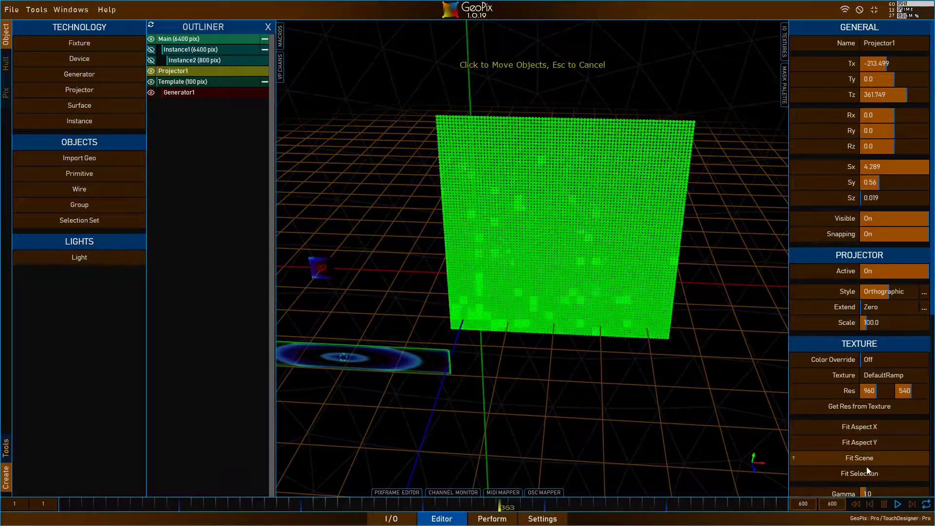
{"action": "left_click", "coordinate": [868, 474]}
Move Projector1 forward along Z to about 680 and fit its X aspect to the texture.
{"action": "left_click", "coordinate": [176, 70]}
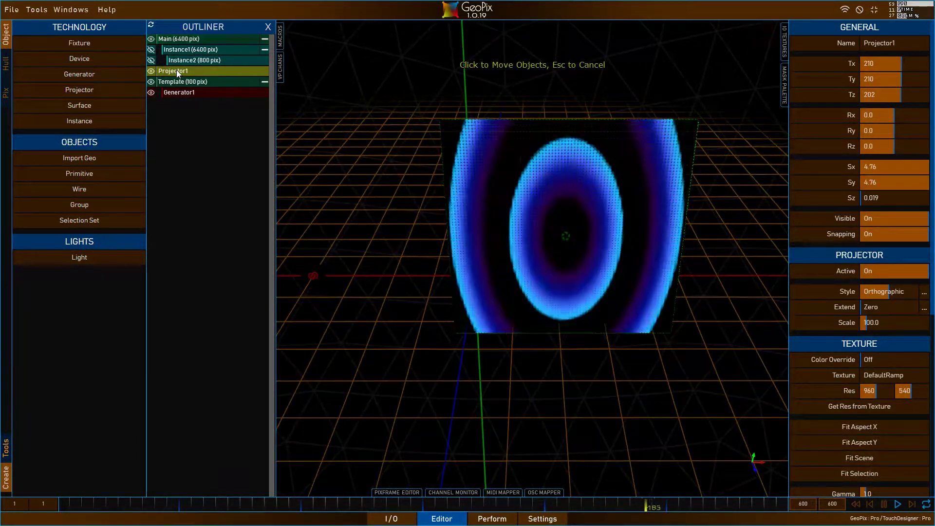
{"action": "left_click_drag", "start_coordinate": [652, 248], "coordinate": [743, 258], "text": "alt"}
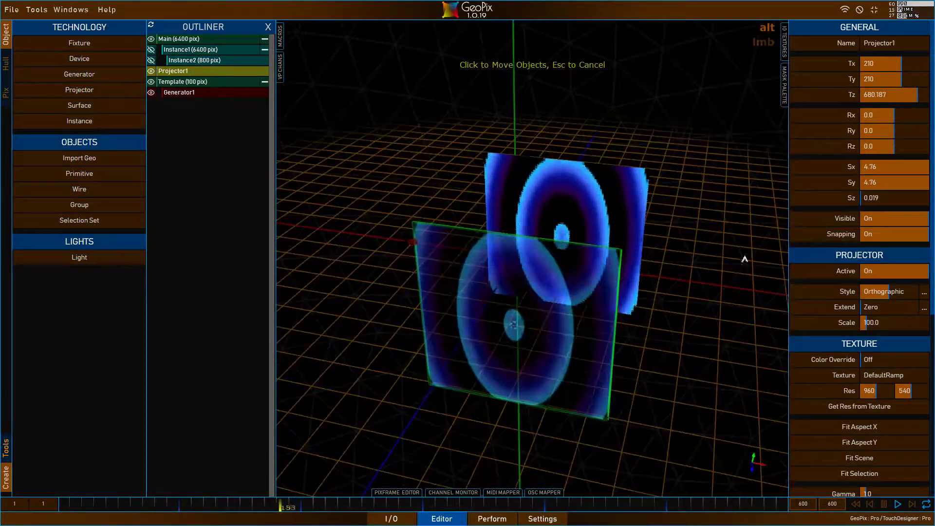
{"action": "left_click", "coordinate": [882, 429]}
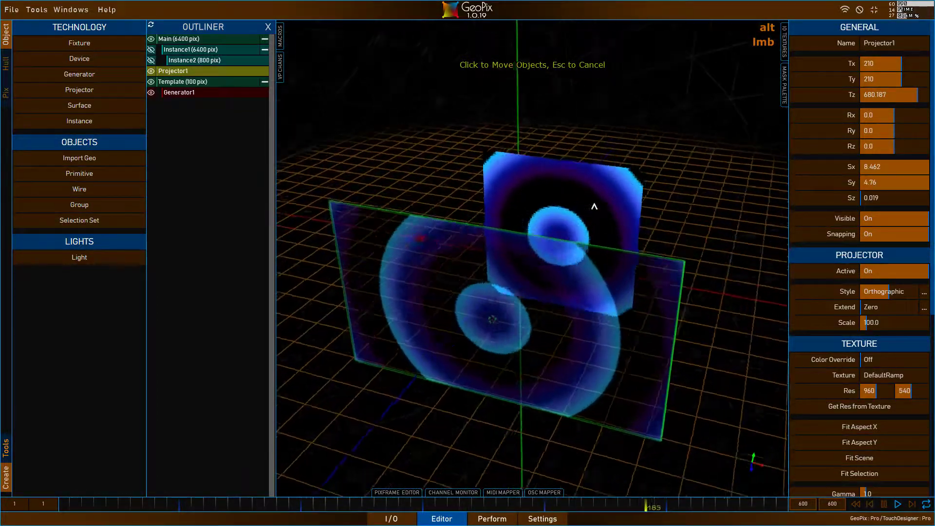
{"action": "mouse_move", "coordinate": [639, 207]}
{"action": "left_mouse_down", "text": "alt"}
{"action": "mouse_move", "coordinate": [645, 196]}
{"action": "mouse_move", "coordinate": [630, 202]}
{"action": "left_mouse_up", "text": "alt"}
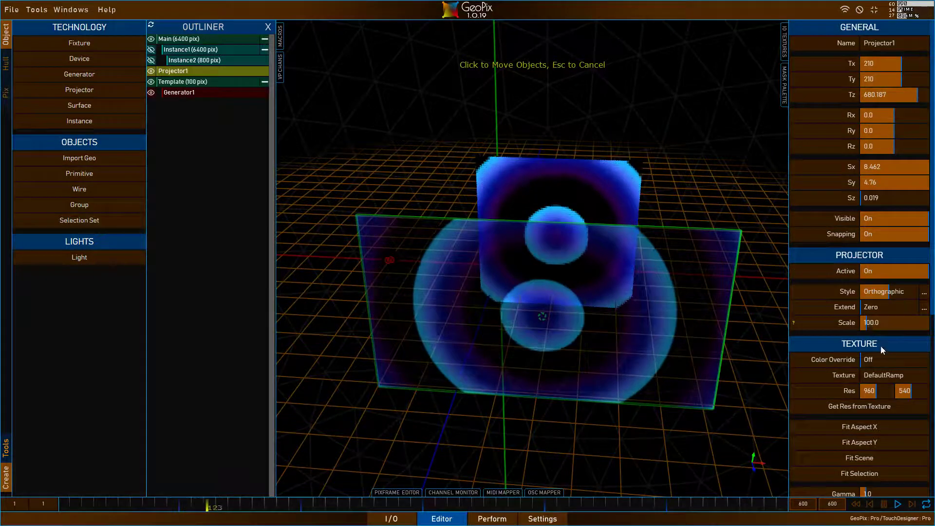
Turn on Projector1's Color Override and set the color to red 173 with the other channels at 0.
{"action": "left_click", "coordinate": [885, 358]}
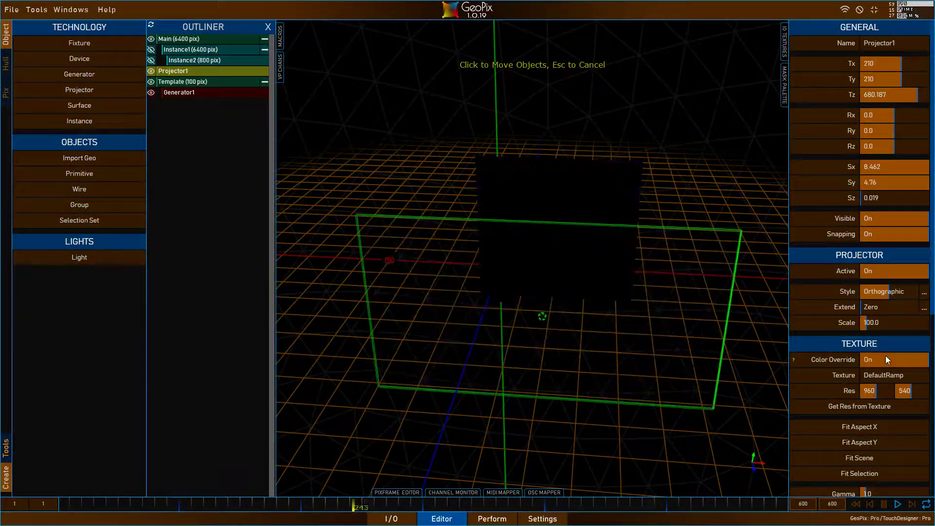
{"action": "left_click_drag", "start_coordinate": [867, 376], "coordinate": [869, 376]}
{"action": "left_click_drag", "start_coordinate": [487, 246], "coordinate": [571, 252], "text": "alt"}
{"action": "right_click_drag", "start_coordinate": [571, 253], "coordinate": [513, 274], "text": "alt"}
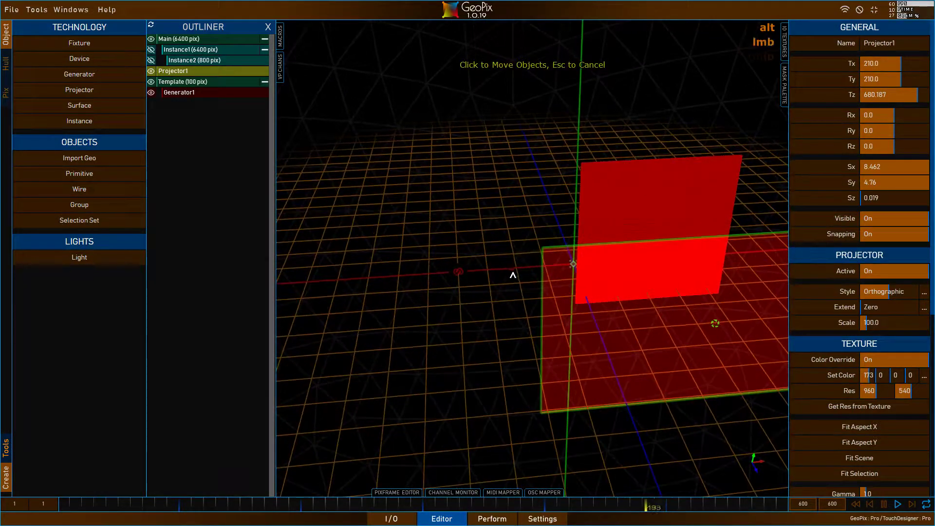
Examine the LED wall's individual pixels under the red projection from close up.
{"action": "left_click_drag", "start_coordinate": [513, 273], "coordinate": [579, 251], "text": "alt"}
{"action": "right_click_drag", "start_coordinate": [580, 251], "coordinate": [604, 239], "text": "alt"}
{"action": "left_click_drag", "start_coordinate": [604, 240], "coordinate": [618, 211], "text": "alt"}
{"action": "right_click_drag", "start_coordinate": [618, 211], "coordinate": [534, 246], "text": "alt"}
{"action": "scroll", "coordinate": [534, 245], "scroll_direction": "down", "scroll_amount": 3, "text": "alt"}
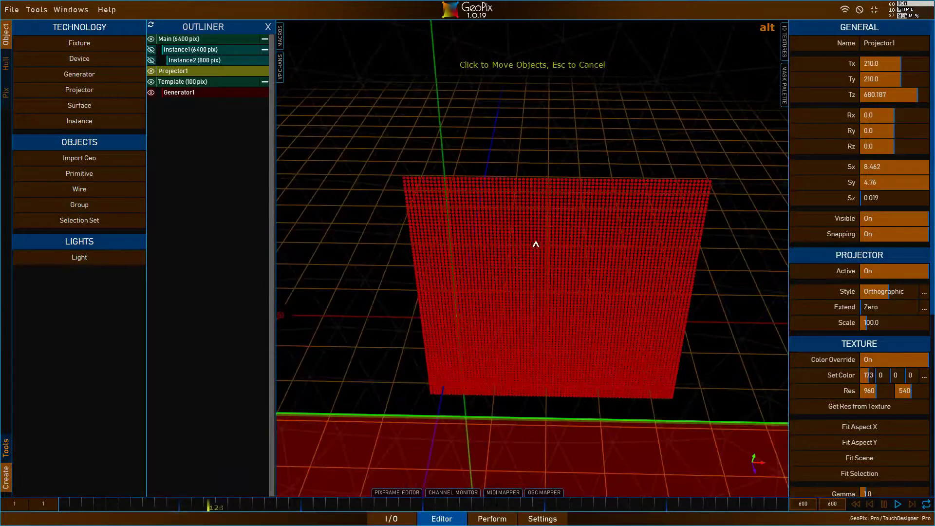
{"action": "left_click_drag", "start_coordinate": [535, 245], "coordinate": [535, 260], "text": "alt"}
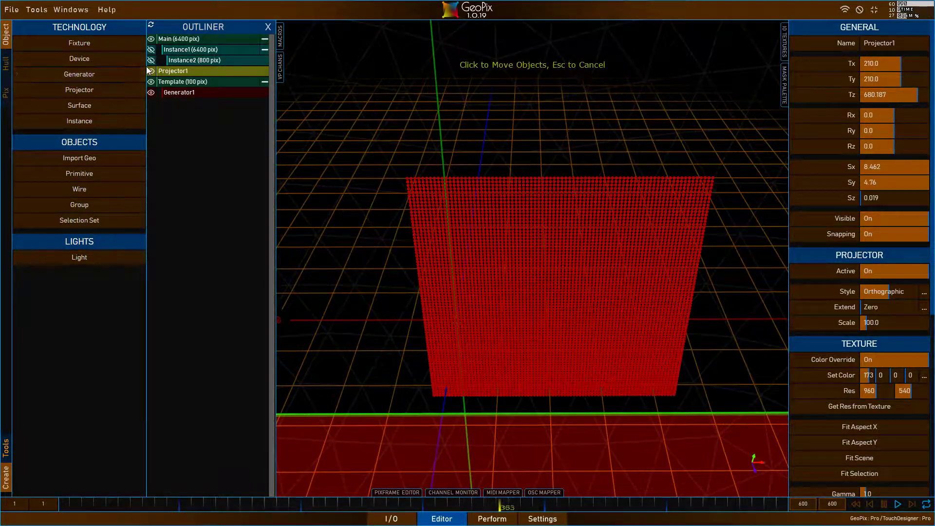
Enter pixel editing for the Template fixture and frame its whole pixel grid.
{"action": "left_click", "coordinate": [178, 81]}
{"action": "right_click_drag", "start_coordinate": [441, 156], "coordinate": [555, 136], "text": "alt"}
{"action": "key", "text": "q"}
{"action": "left_click", "coordinate": [6, 93]}
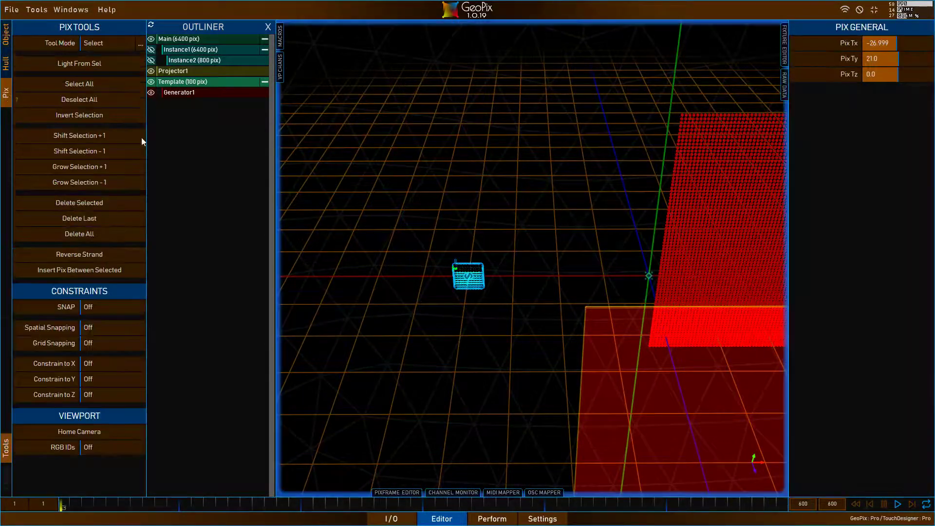
{"action": "right_click_drag", "start_coordinate": [492, 208], "coordinate": [536, 195], "text": "alt"}
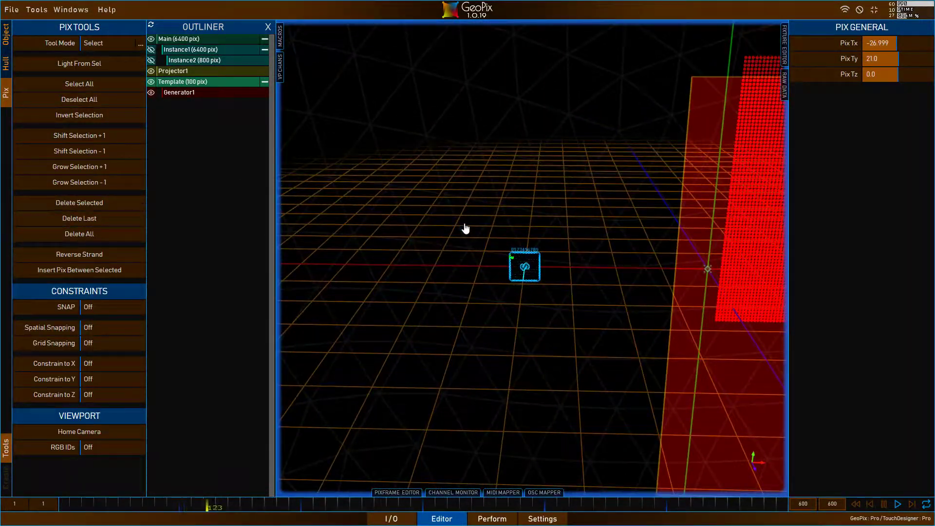
{"action": "key", "text": "m"}
{"action": "left_click_drag", "start_coordinate": [468, 226], "coordinate": [558, 317]}
{"action": "key", "text": "f"}
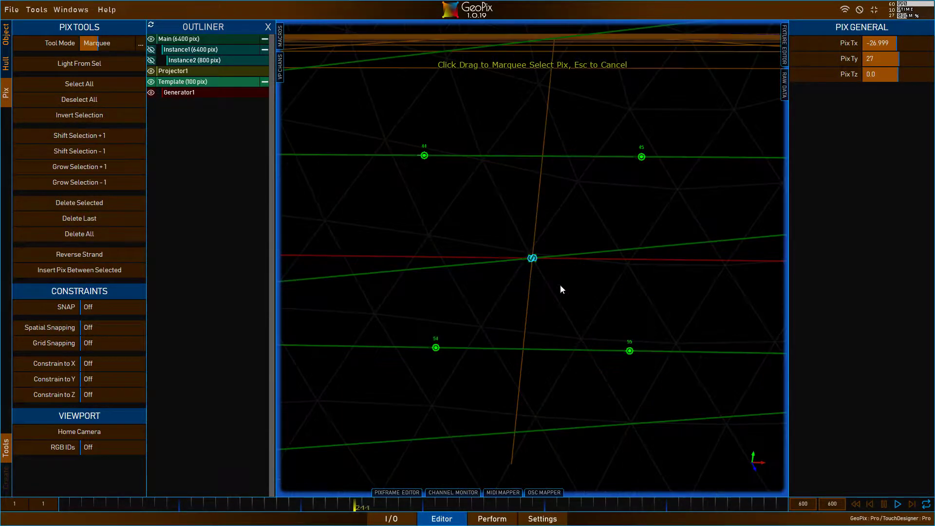
Select the two outermost rows and columns of pixels on all four sides of the Template grid as a frame.
{"action": "scroll", "coordinate": [544, 246], "scroll_direction": "down", "scroll_amount": 5}
{"action": "left_click_drag", "start_coordinate": [539, 250], "coordinate": [509, 127], "text": "alt"}
{"action": "key", "text": "q"}
{"action": "left_click", "coordinate": [672, 181]}
{"action": "left_click_drag", "start_coordinate": [674, 184], "coordinate": [634, 233], "text": "alt"}
{"action": "scroll", "coordinate": [661, 223], "scroll_direction": "up", "scroll_amount": 2}
{"action": "key", "text": "w"}
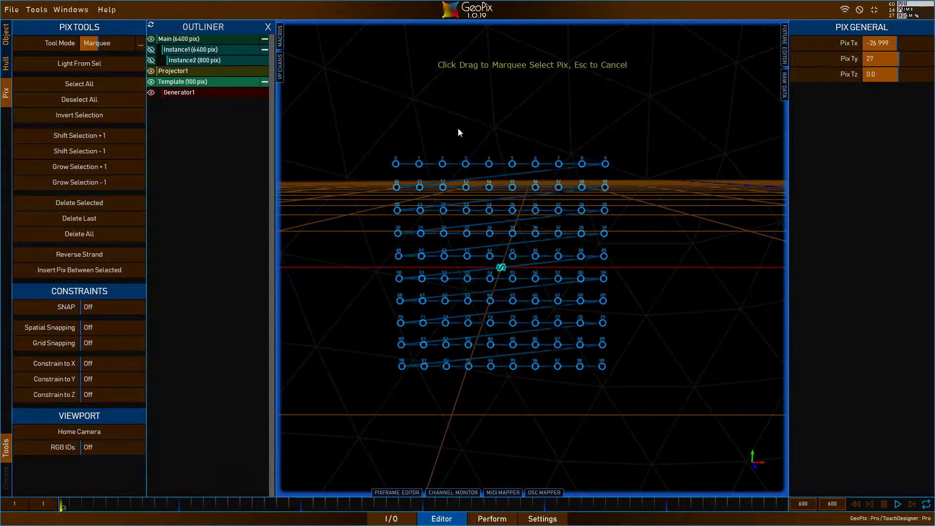
{"action": "left_click_drag", "start_coordinate": [362, 102], "coordinate": [656, 188]}
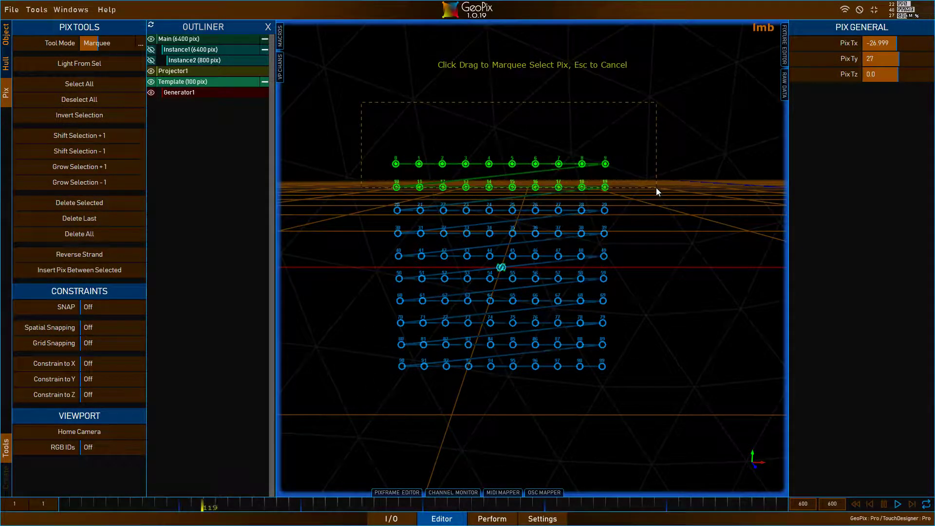
{"action": "left_click_drag", "start_coordinate": [569, 126], "coordinate": [622, 283], "text": "shift"}
{"action": "left_click_drag", "start_coordinate": [646, 369], "coordinate": [362, 337]}
{"action": "left_click_drag", "start_coordinate": [342, 107], "coordinate": [428, 379]}
{"action": "left_click_drag", "start_coordinate": [550, 163], "coordinate": [656, 238], "text": "alt"}
Create a mask named Border from the selected outer pixels in the Fixture Editor.
{"action": "left_click", "coordinate": [784, 44]}
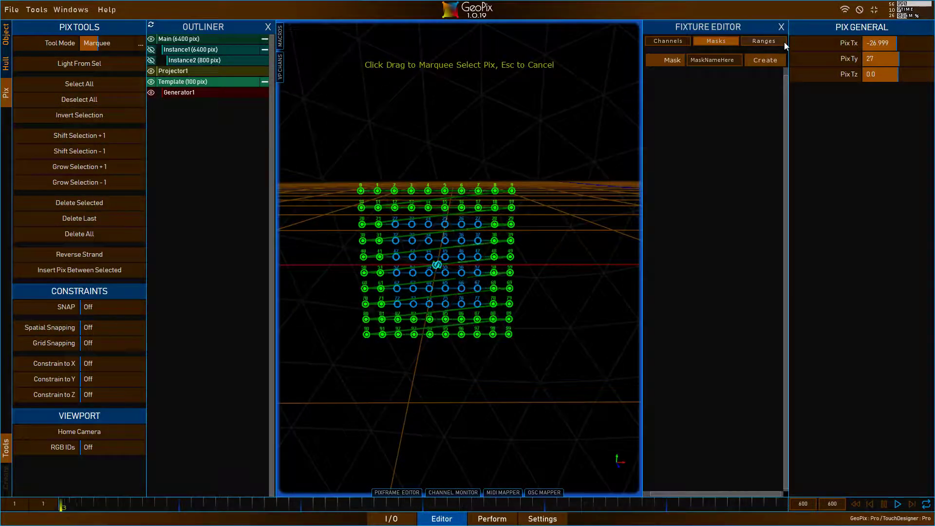
{"action": "left_click", "coordinate": [738, 58]}
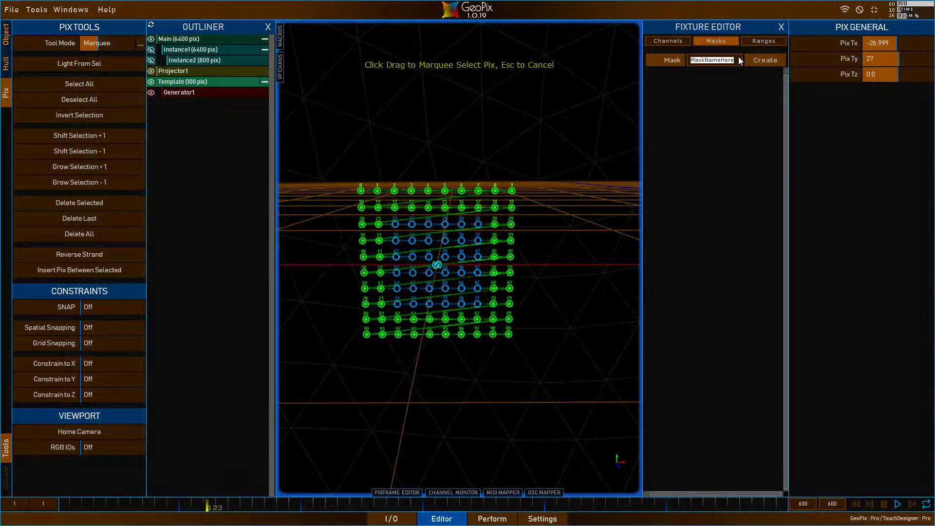
{"action": "type", "text": "Border"}
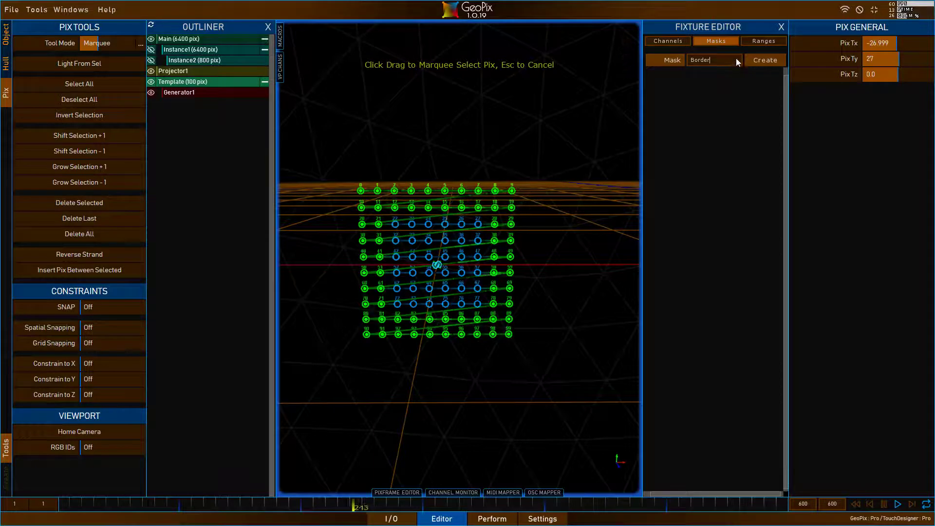
{"action": "left_click", "coordinate": [758, 57]}
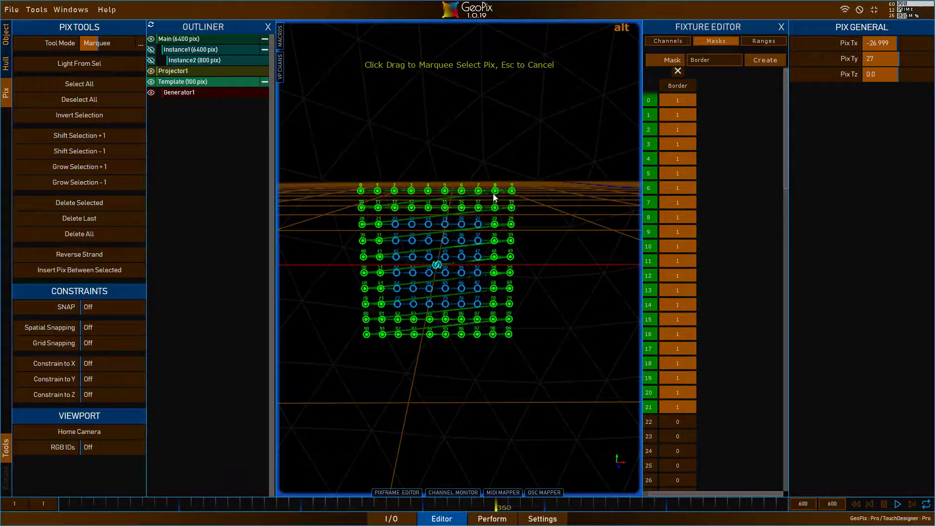
Replace the pixel selection with a cross made of the grid's two middle columns and two middle rows.
{"action": "left_click_drag", "start_coordinate": [493, 192], "coordinate": [473, 131], "text": "alt"}
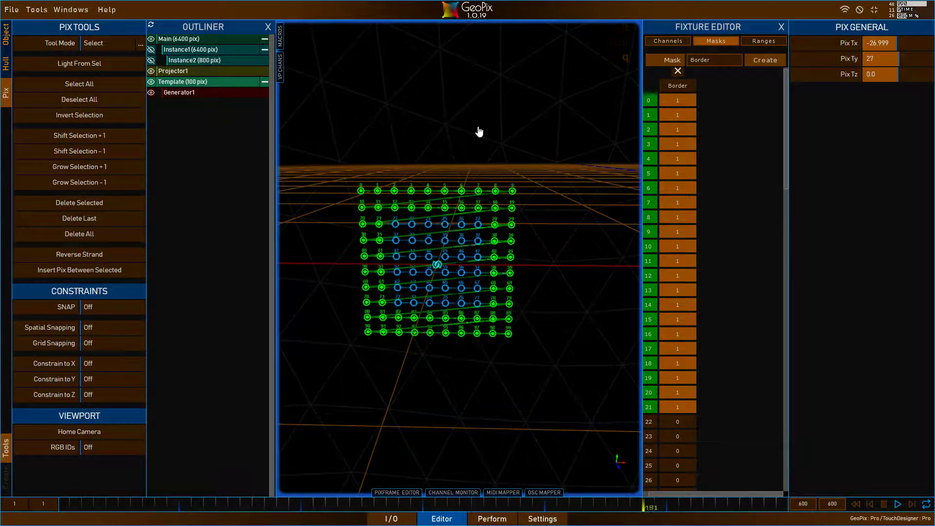
{"action": "left_click", "coordinate": [478, 130]}
{"action": "left_click_drag", "start_coordinate": [418, 169], "coordinate": [453, 362]}
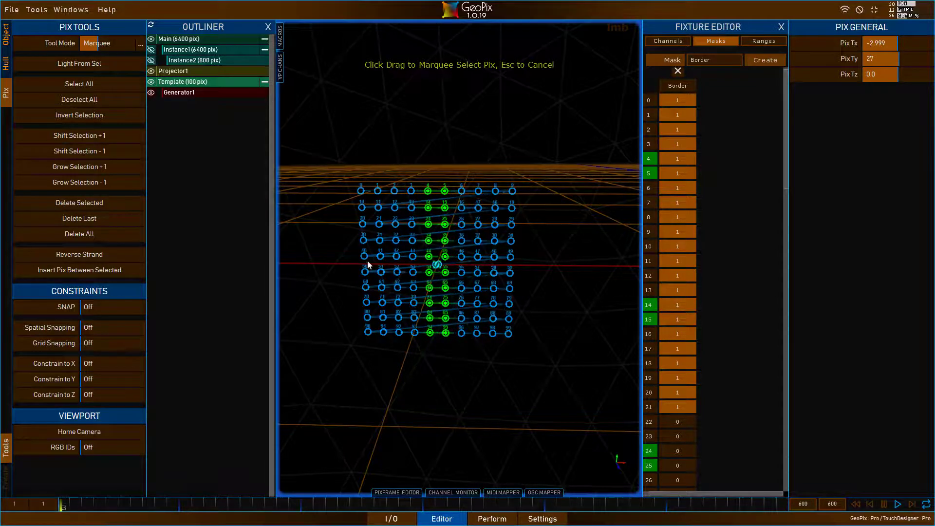
{"action": "left_click_drag", "start_coordinate": [348, 250], "coordinate": [614, 280]}
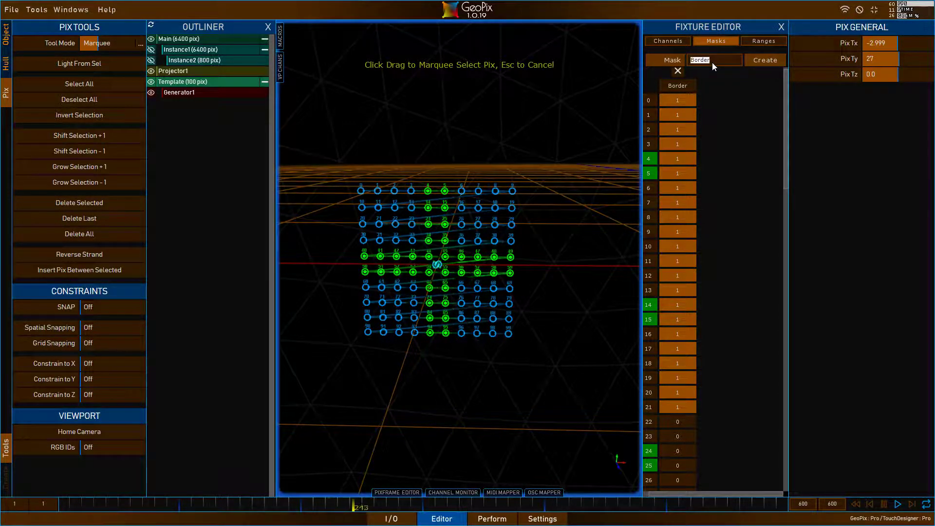
Create a mask named Cross from the selected pixels, review the mask table and close the Fixture Editor.
{"action": "type", "text": "Cross"}
{"action": "left_click", "coordinate": [762, 67]}
{"action": "scroll", "coordinate": [742, 210], "scroll_direction": "down", "scroll_amount": 10}
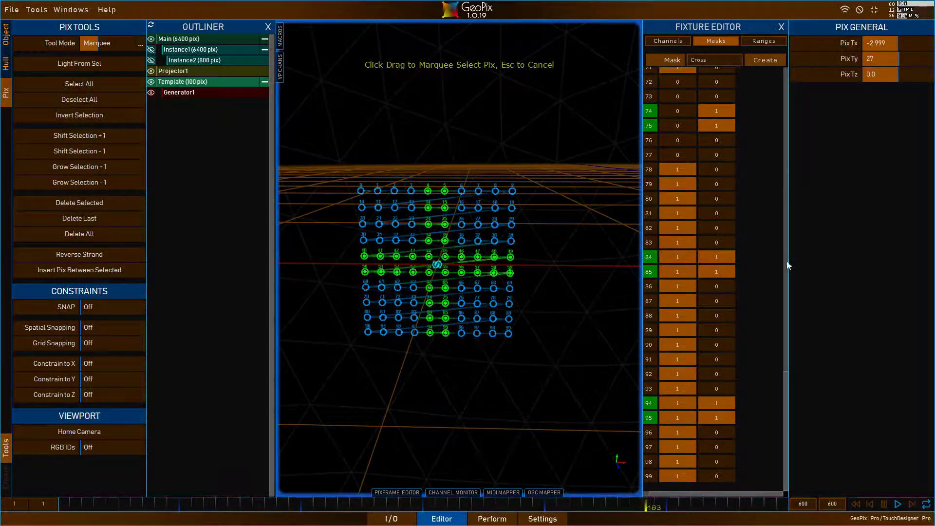
{"action": "scroll", "coordinate": [789, 266], "scroll_direction": "up", "scroll_amount": 10}
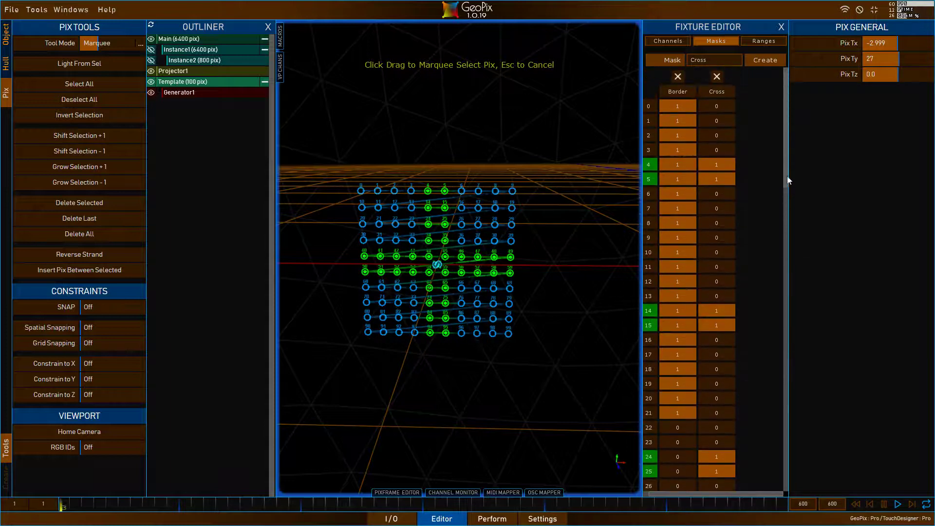
{"action": "left_click", "coordinate": [783, 26]}
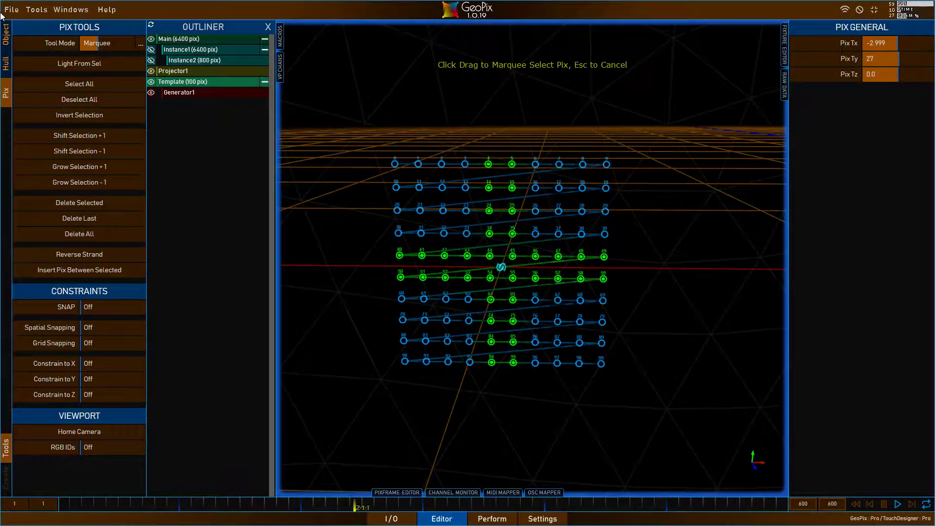
Return to object editing and apply the Border mask to Projector1 from the mask palette.
{"action": "key", "text": "Tab"}
{"action": "left_click_drag", "start_coordinate": [369, 196], "coordinate": [598, 211], "text": "alt"}
{"action": "right_click_drag", "start_coordinate": [599, 211], "coordinate": [538, 190], "text": "alt"}
{"action": "left_click_drag", "start_coordinate": [538, 190], "coordinate": [555, 219], "text": "alt"}
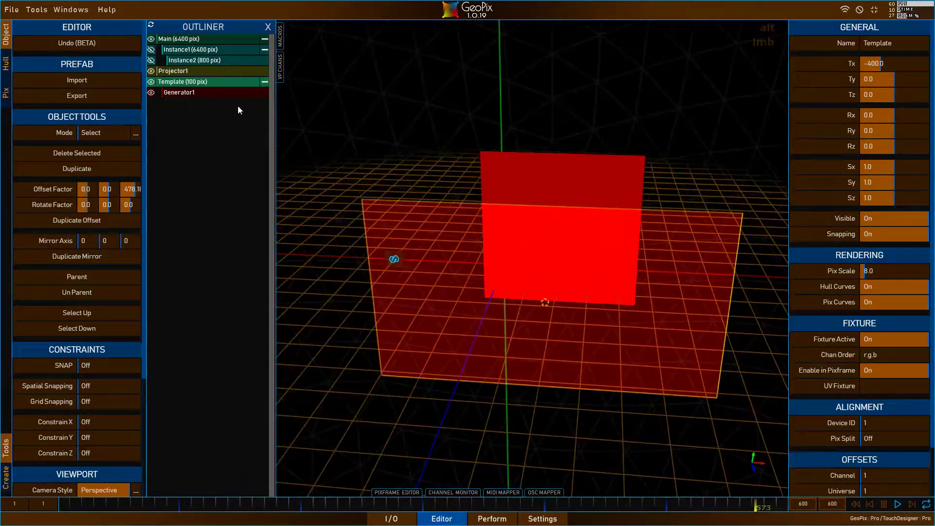
{"action": "left_click", "coordinate": [171, 71]}
{"action": "left_click", "coordinate": [784, 76]}
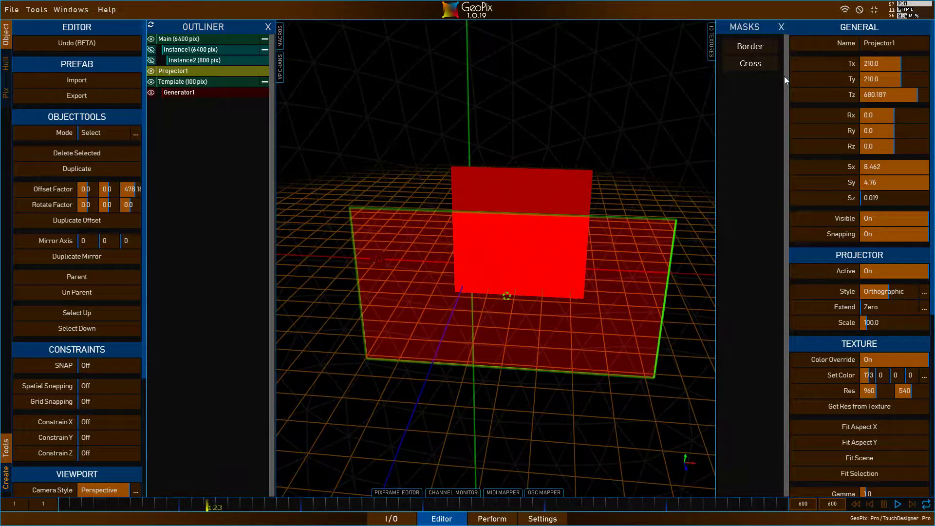
{"action": "left_click", "coordinate": [754, 49]}
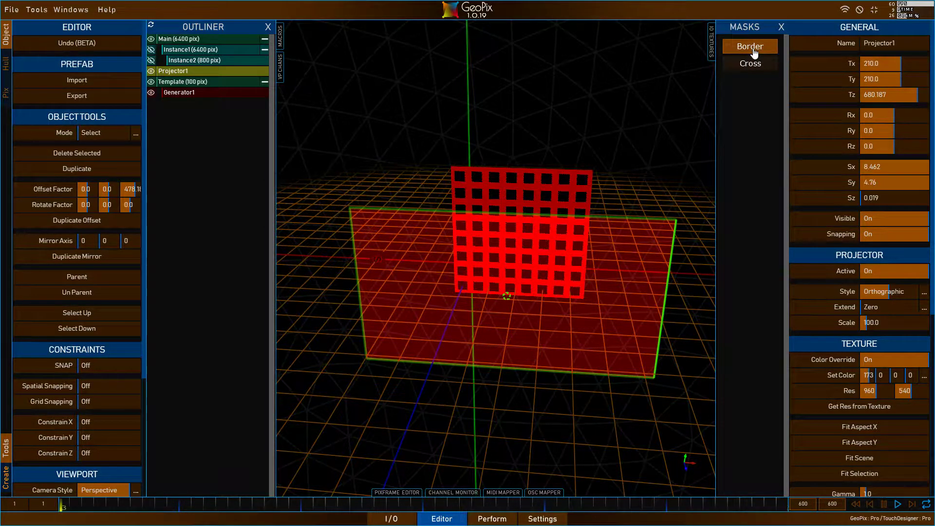
{"action": "left_click_drag", "start_coordinate": [440, 234], "coordinate": [577, 207], "text": "alt"}
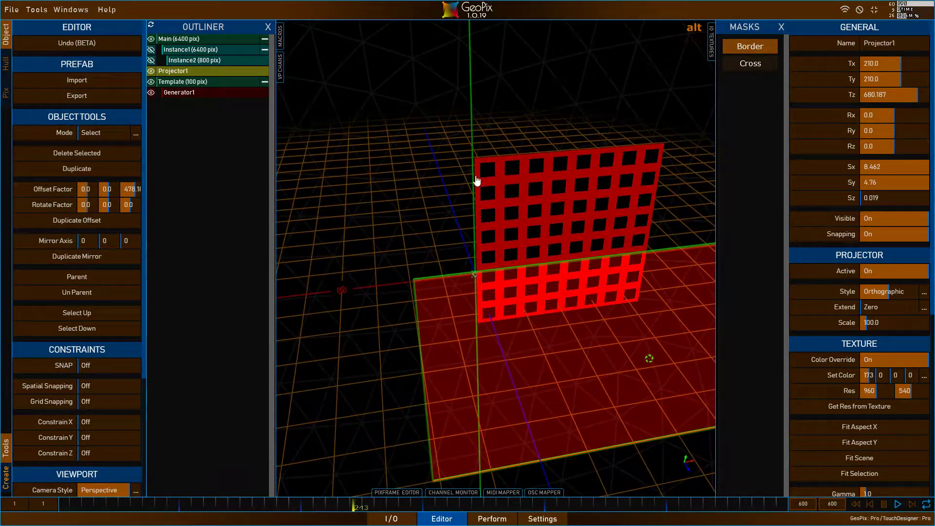
Switch Projector1's mask to Cross and add the Border mask so both apply together.
{"action": "left_click", "coordinate": [762, 60]}
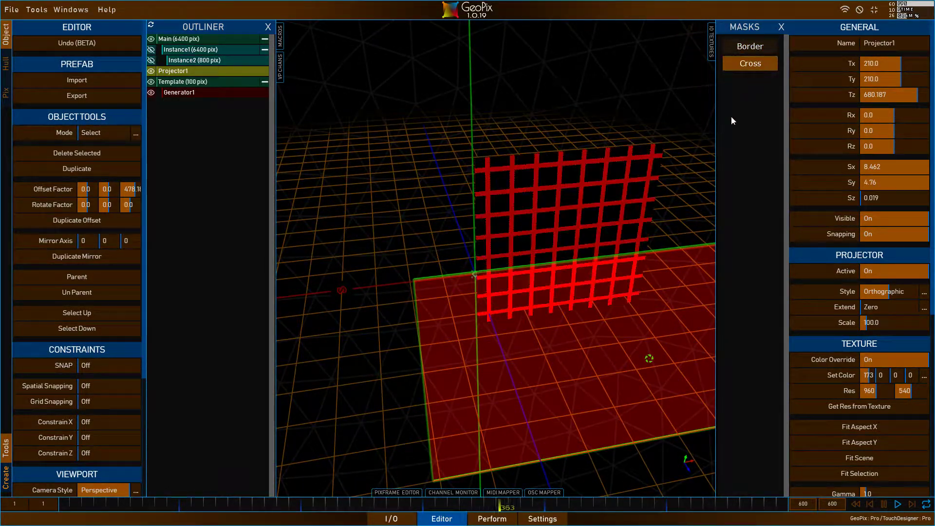
{"action": "left_click_drag", "start_coordinate": [634, 183], "coordinate": [605, 171], "text": "alt"}
{"action": "left_click", "coordinate": [753, 49]}
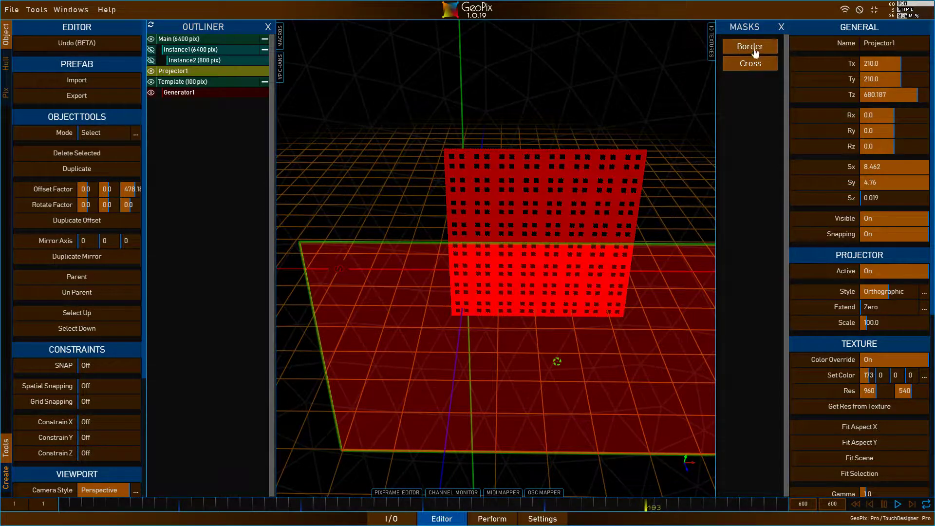
{"action": "left_click_drag", "start_coordinate": [654, 116], "coordinate": [540, 209], "text": "alt"}
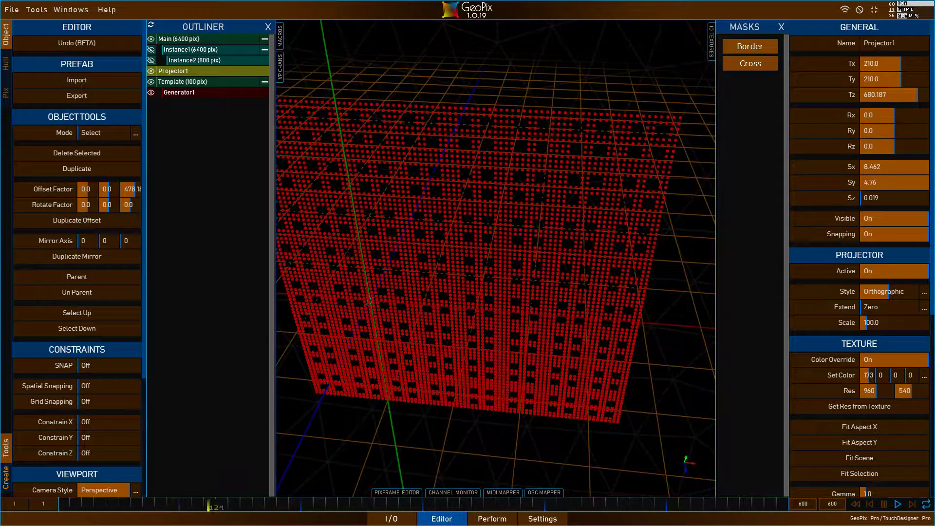
Set Projector1's Mask Mode to Intersection and inspect the resulting pattern on the LED wall.
{"action": "scroll", "coordinate": [932, 171], "scroll_direction": "down", "scroll_amount": 6}
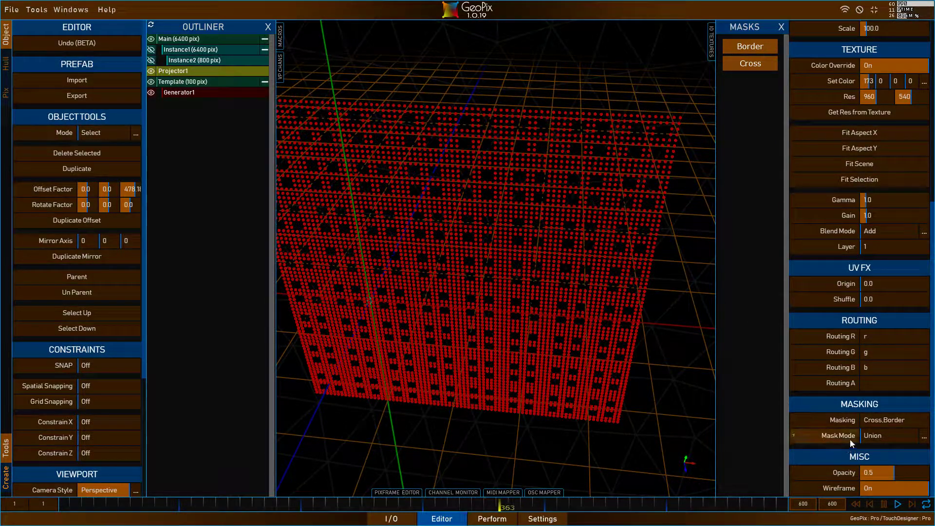
{"action": "left_click", "coordinate": [923, 436]}
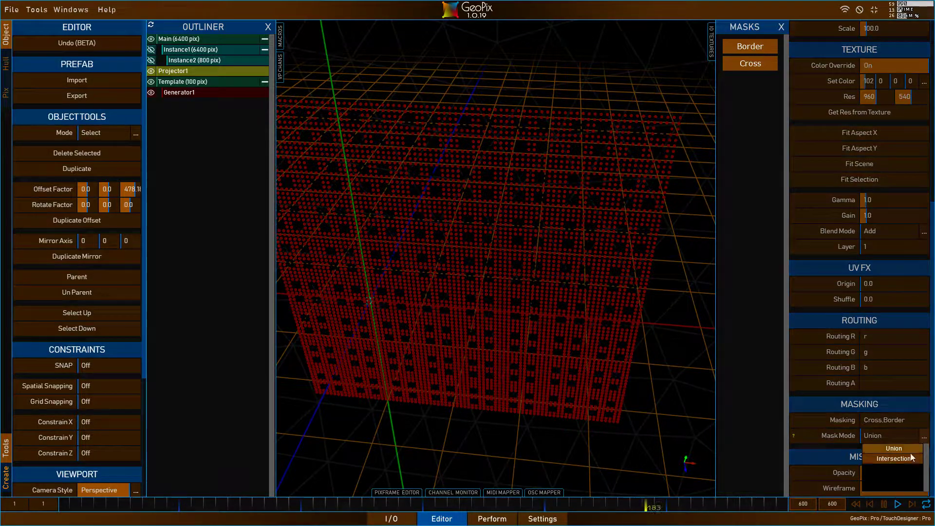
{"action": "left_click", "coordinate": [905, 457]}
{"action": "left_click_drag", "start_coordinate": [499, 313], "coordinate": [576, 288], "text": "alt"}
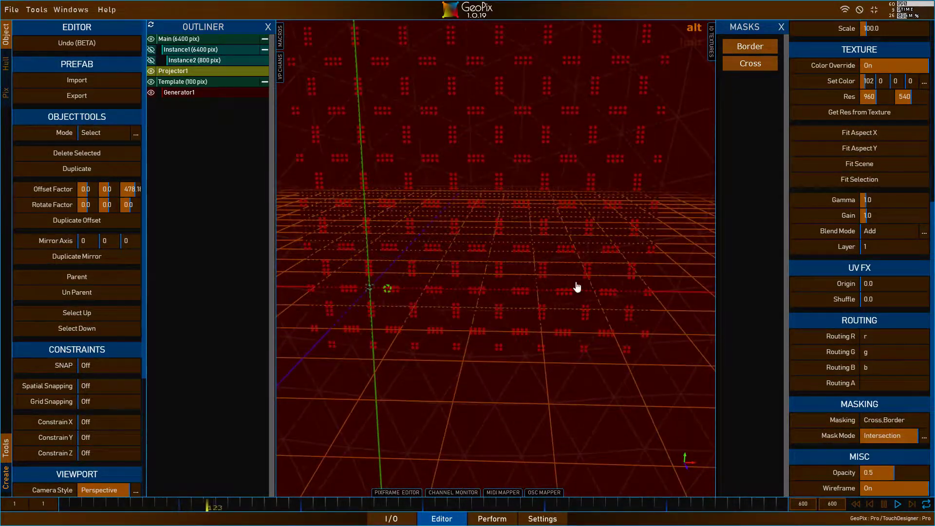
{"action": "left_click_drag", "start_coordinate": [604, 319], "coordinate": [449, 223], "text": "alt"}
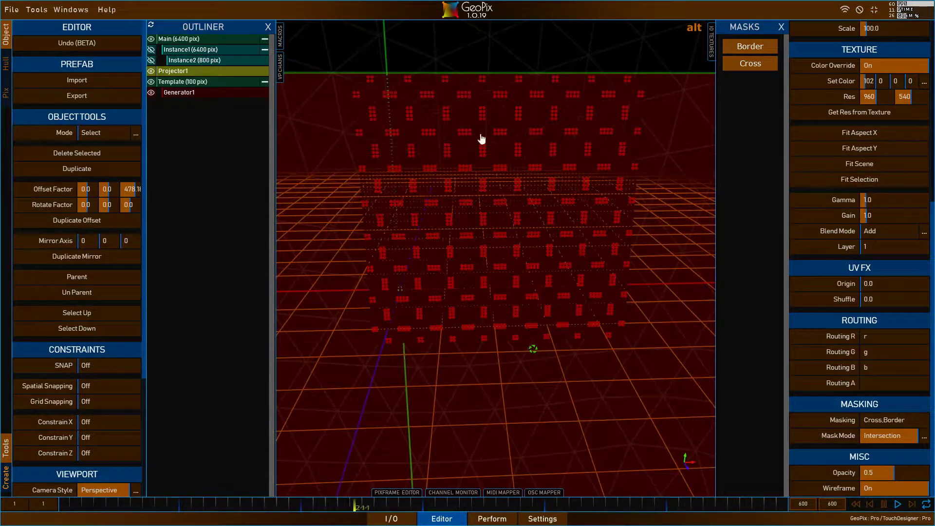
{"action": "right_click_drag", "start_coordinate": [513, 201], "coordinate": [547, 207], "text": "alt"}
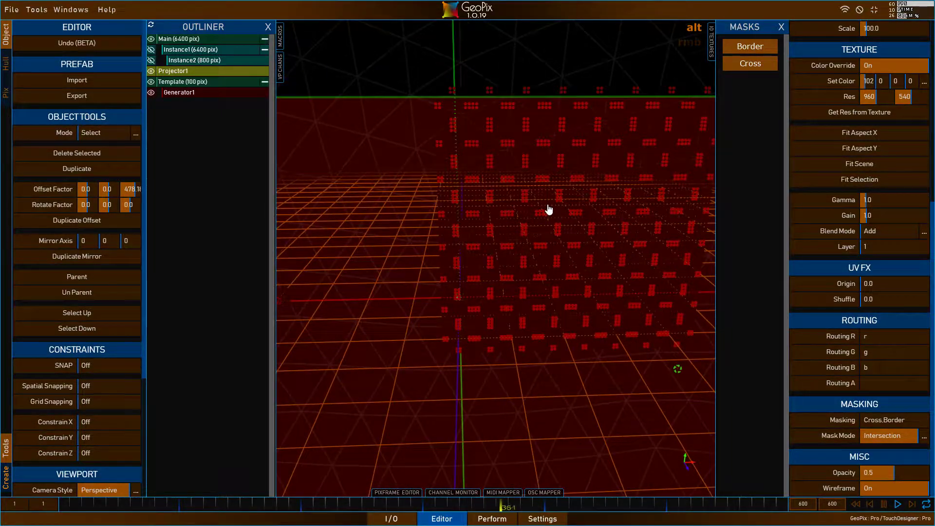
{"action": "middle_click_drag", "start_coordinate": [547, 207], "coordinate": [505, 317], "text": "alt"}
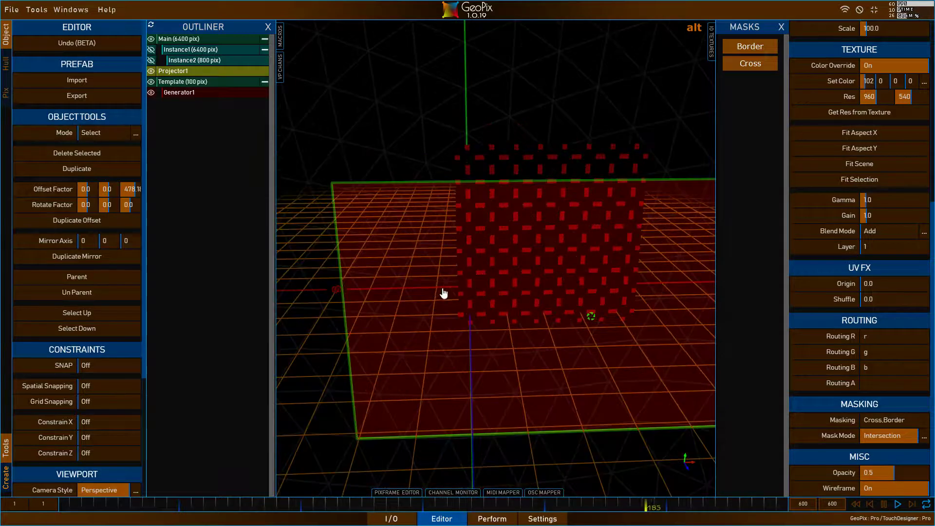
{"action": "right_click_drag", "start_coordinate": [441, 291], "coordinate": [495, 282], "text": "alt"}
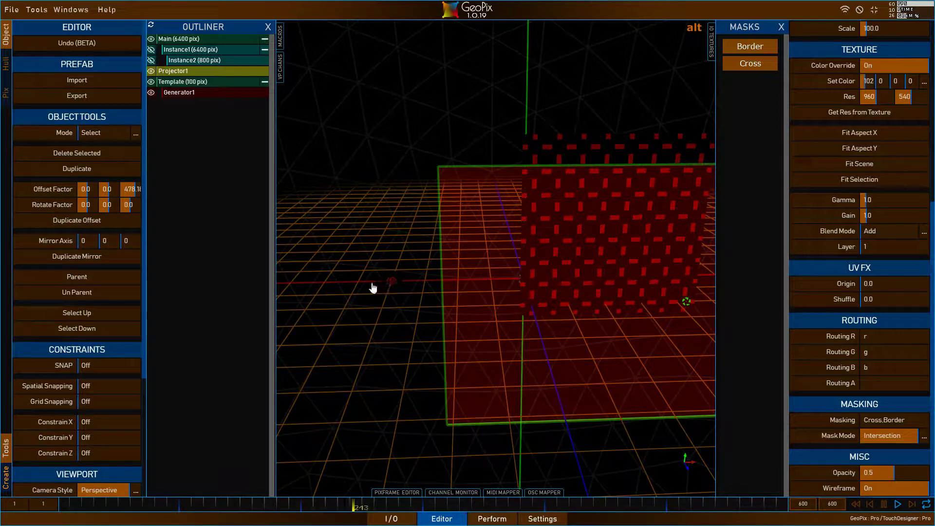
{"action": "right_click_drag", "start_coordinate": [525, 284], "coordinate": [555, 273], "text": "alt"}
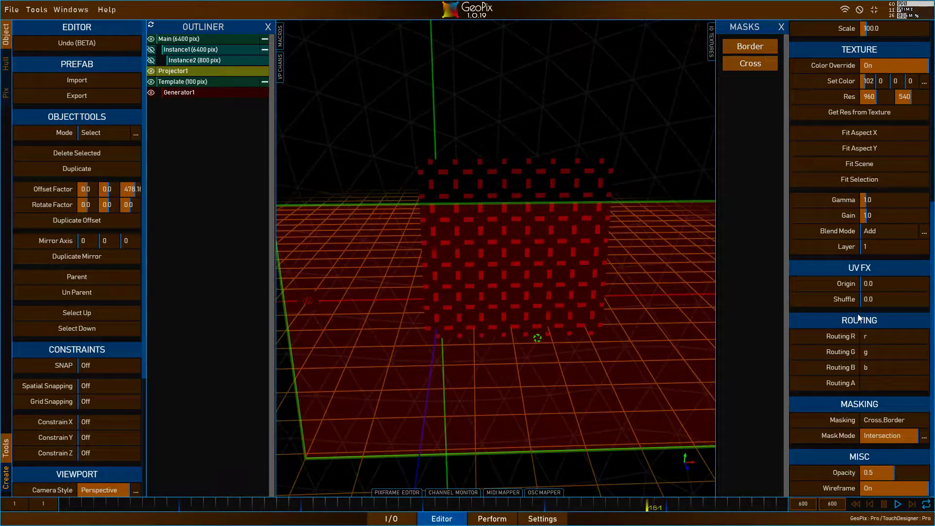
Remove the Cross and Border masks from Projector1 and close the mask palette.
{"action": "left_click", "coordinate": [745, 65]}
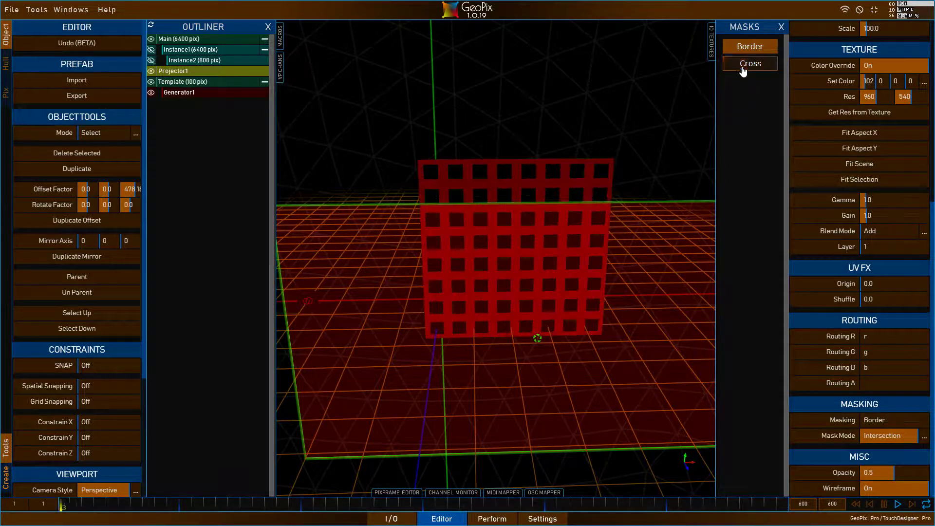
{"action": "left_click", "coordinate": [750, 46]}
{"action": "left_click", "coordinate": [781, 26]}
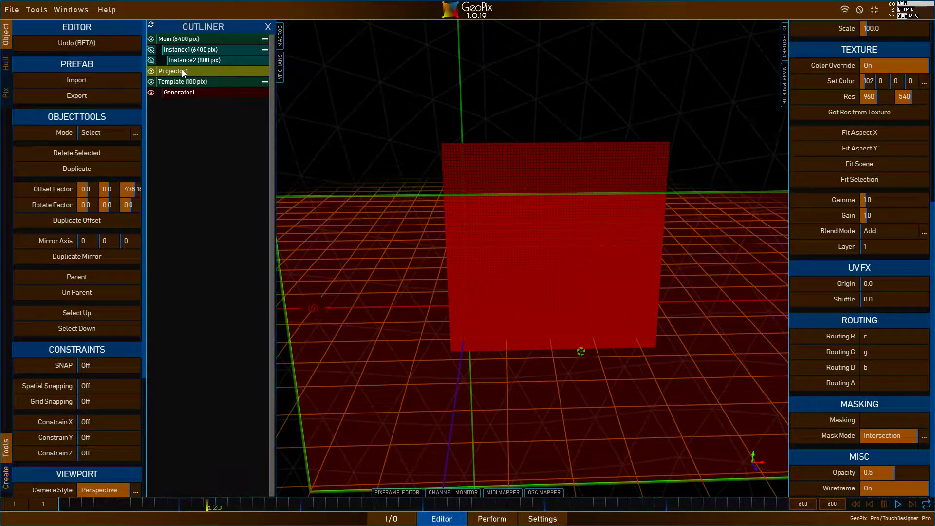
Hide Projector1 and select Generator1 under Template to show its grid settings.
{"action": "left_click", "coordinate": [151, 71]}
{"action": "left_click", "coordinate": [189, 95]}
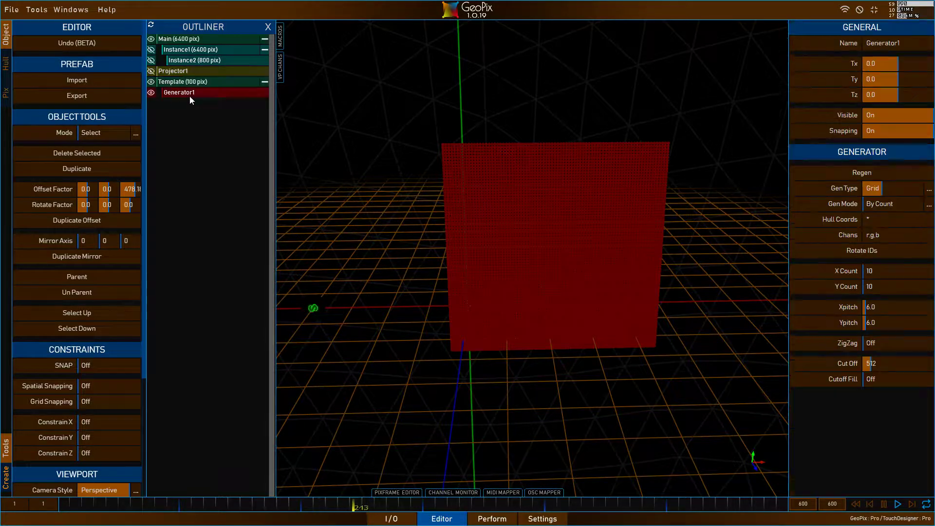
{"action": "left_click", "coordinate": [194, 39]}
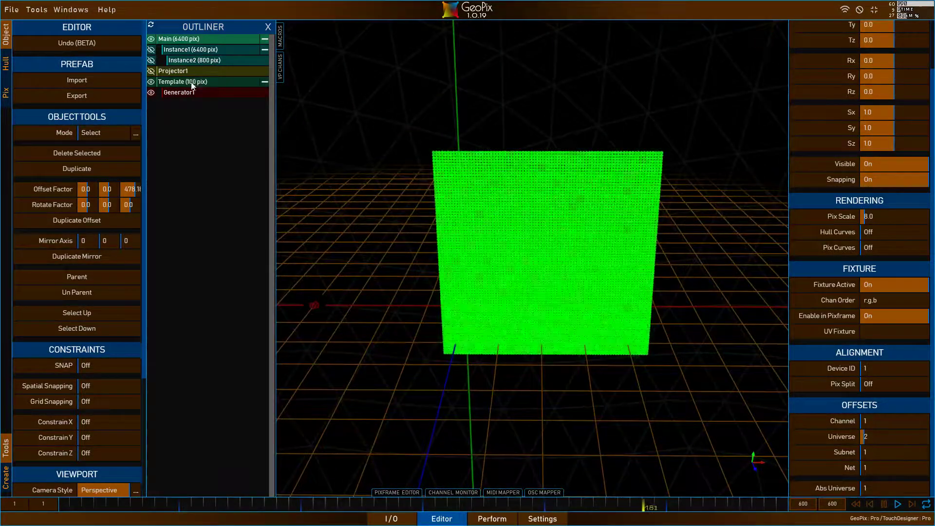
{"action": "left_click", "coordinate": [193, 93]}
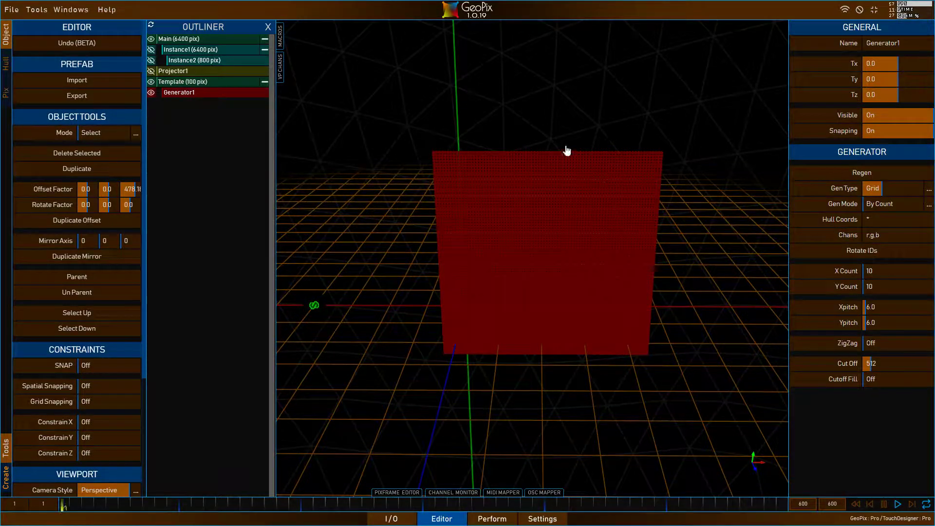
Set Generator1's X Count and Y Count to 6 and its Xpitch and Ypitch to 10.
{"action": "left_click", "coordinate": [837, 272]}
{"action": "type", "text": "6"}
{"action": "key", "text": "Return"}
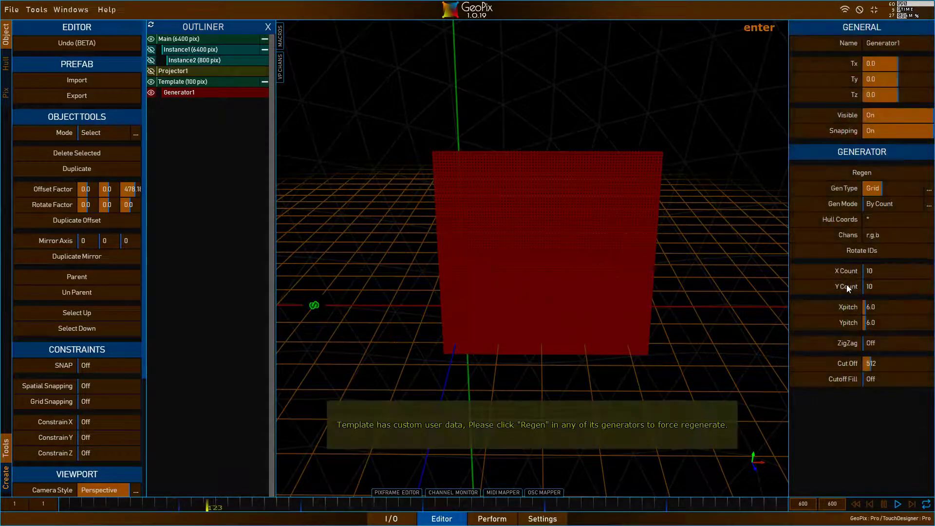
{"action": "left_click", "coordinate": [846, 285]}
{"action": "type", "text": "6"}
{"action": "key", "text": "Return"}
{"action": "right_click", "coordinate": [846, 307]}
{"action": "right_click", "coordinate": [853, 324]}
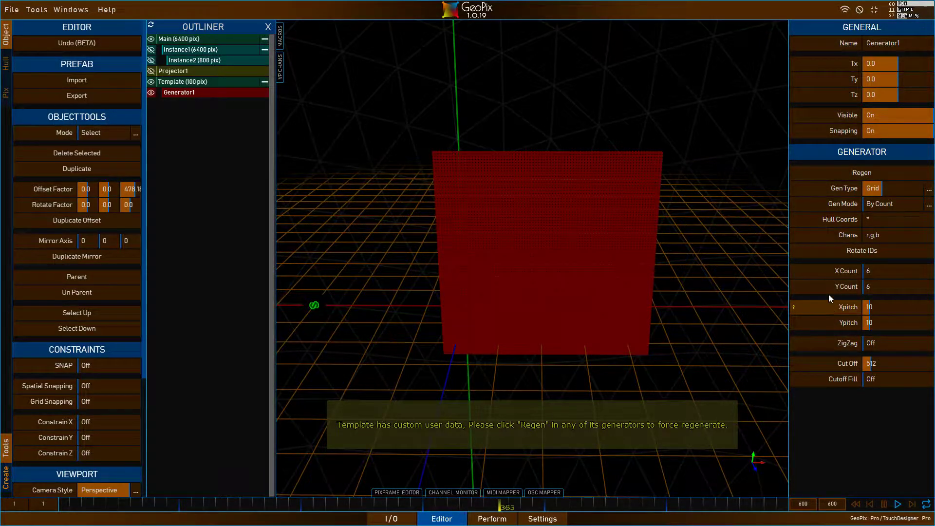
Set Generator1's X Count and Y Count to 3 and both pitches to 5, and regenerate the Template pixels.
{"action": "left_click", "coordinate": [849, 268]}
{"action": "type", "text": "3"}
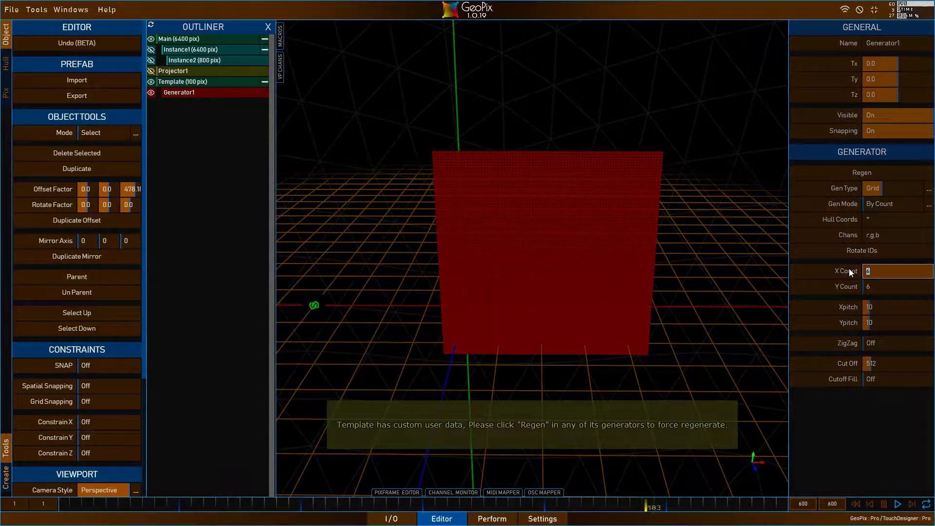
{"action": "key", "text": "Return"}
{"action": "left_click", "coordinate": [849, 291]}
{"action": "type", "text": "3"}
{"action": "key", "text": "Return"}
{"action": "left_click", "coordinate": [852, 311]}
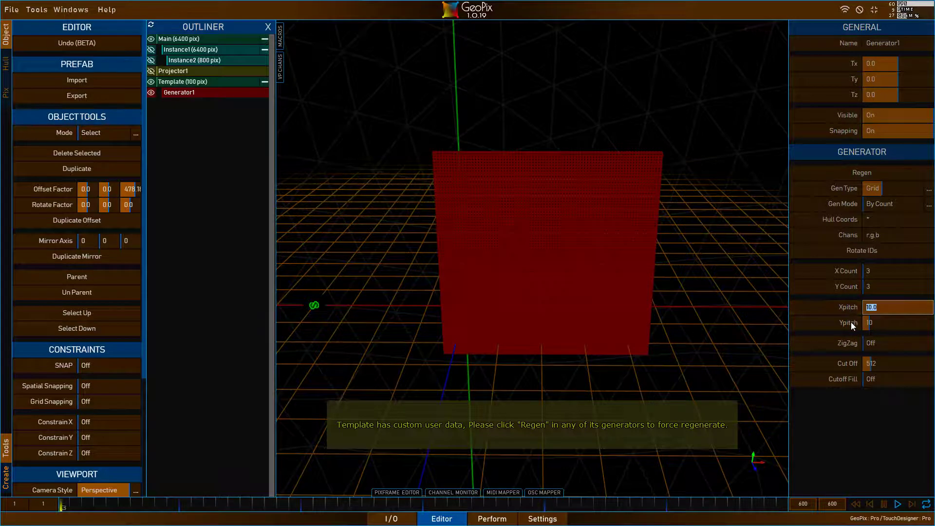
{"action": "type", "text": "5"}
{"action": "key", "text": "Return"}
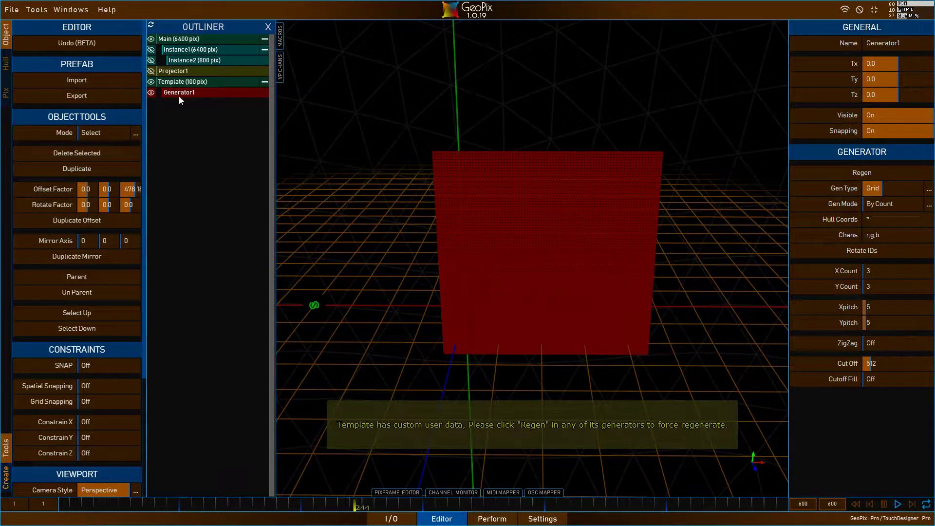
{"action": "left_click", "coordinate": [858, 173]}
{"action": "scroll", "coordinate": [514, 209], "scroll_direction": "up", "scroll_amount": 5}
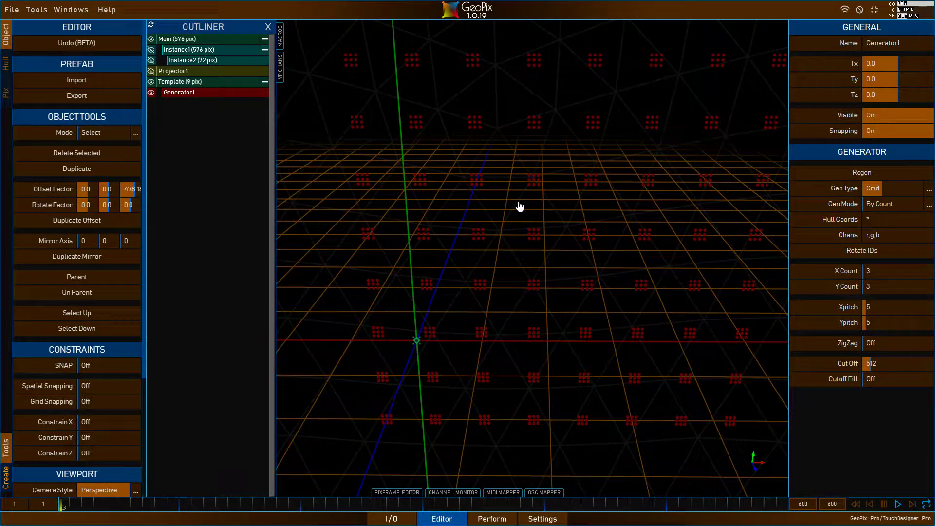
Widen Generator1's pixel spacing by setting Xpitch and Ypitch to 10.
{"action": "scroll", "coordinate": [451, 204], "scroll_direction": "down", "scroll_amount": 3}
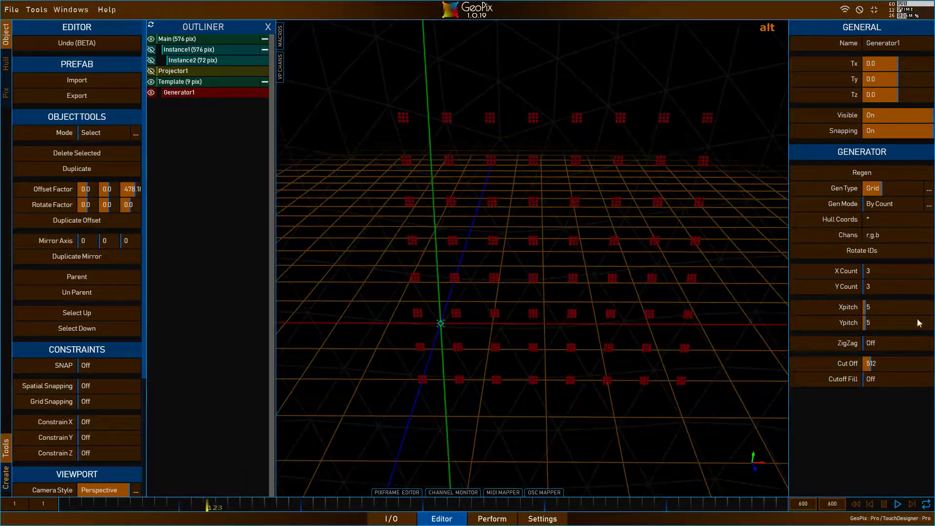
{"action": "left_click", "coordinate": [850, 309]}
{"action": "type", "text": "10"}
{"action": "key", "text": "Return"}
{"action": "left_click", "coordinate": [848, 322]}
{"action": "type", "text": "10"}
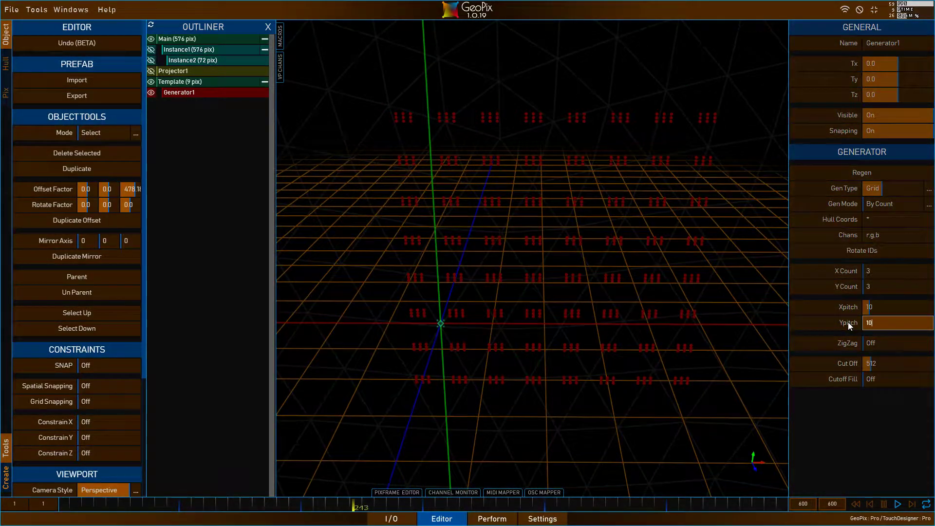
{"action": "key", "text": "Return"}
{"action": "scroll", "coordinate": [608, 258], "scroll_direction": "down", "scroll_amount": 3}
{"action": "left_click_drag", "start_coordinate": [589, 262], "coordinate": [570, 283], "text": "alt"}
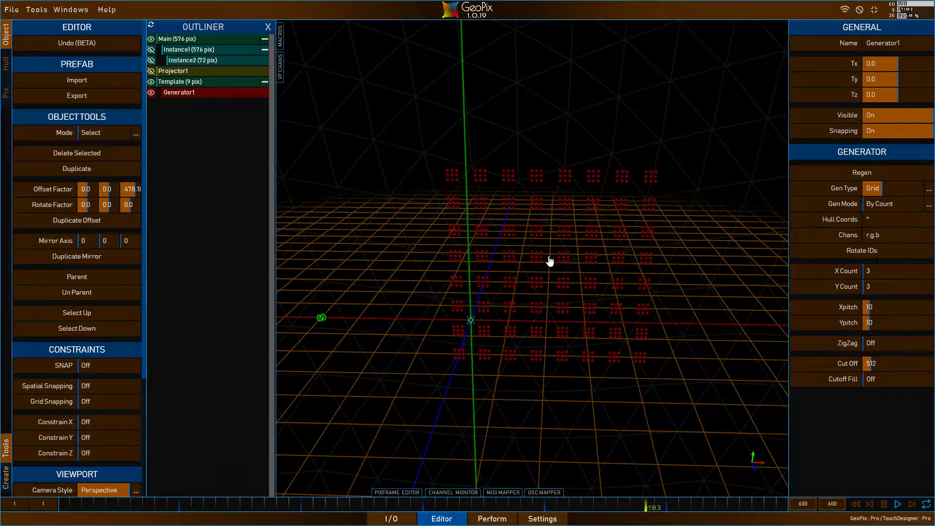
Merge the Main fixture into one combined fixture and hide Main, Template and Generator1.
{"action": "left_click", "coordinate": [202, 40]}
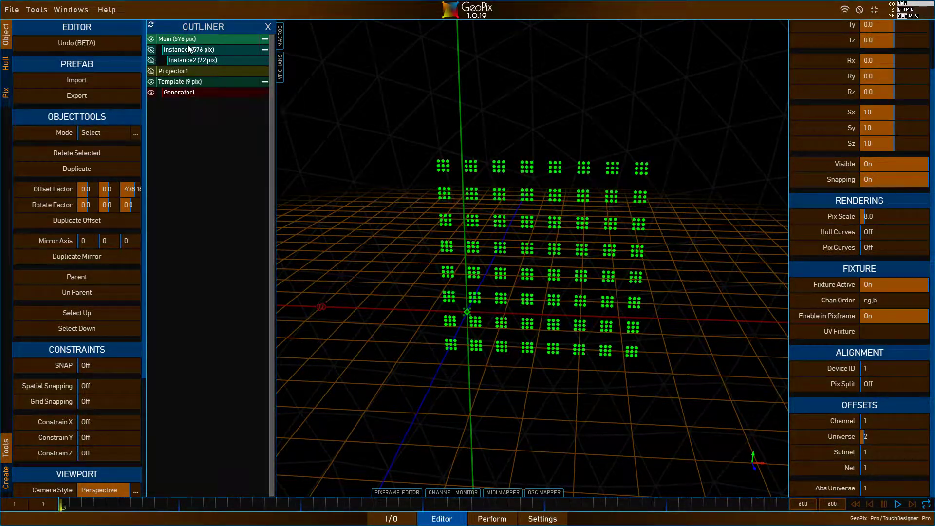
{"action": "left_click_drag", "start_coordinate": [493, 186], "coordinate": [507, 181], "text": "alt"}
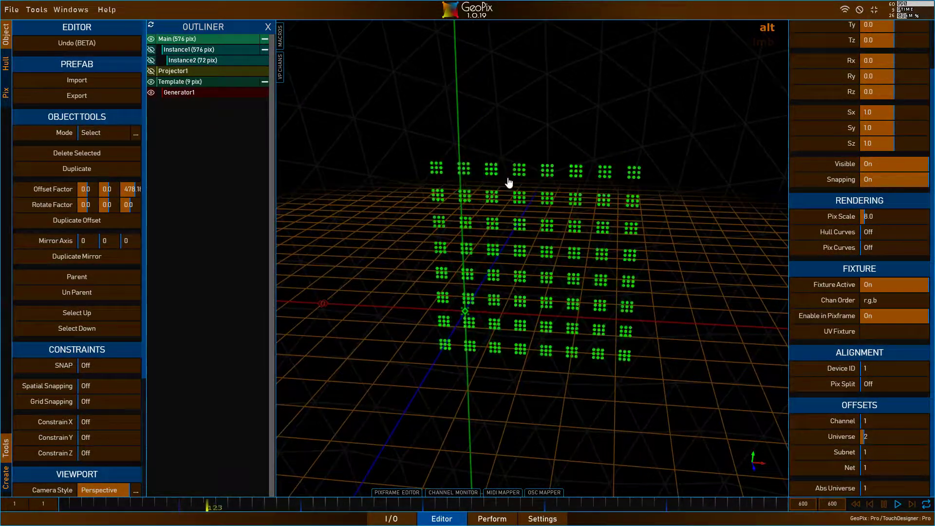
{"action": "right_click_drag", "start_coordinate": [507, 181], "coordinate": [518, 174], "text": "alt"}
{"action": "left_click_drag", "start_coordinate": [518, 174], "coordinate": [487, 177], "text": "alt"}
{"action": "scroll", "coordinate": [39, 273], "scroll_direction": "down", "scroll_amount": 4}
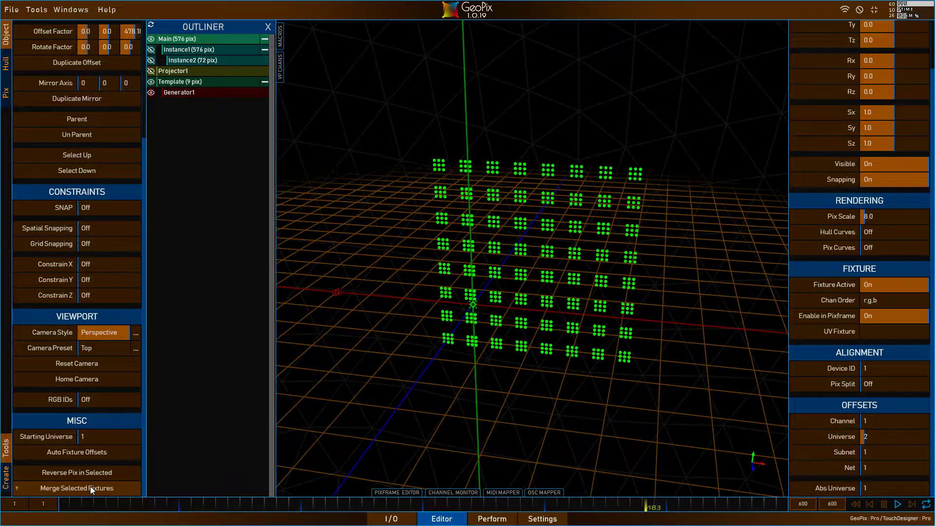
{"action": "left_click", "coordinate": [89, 486]}
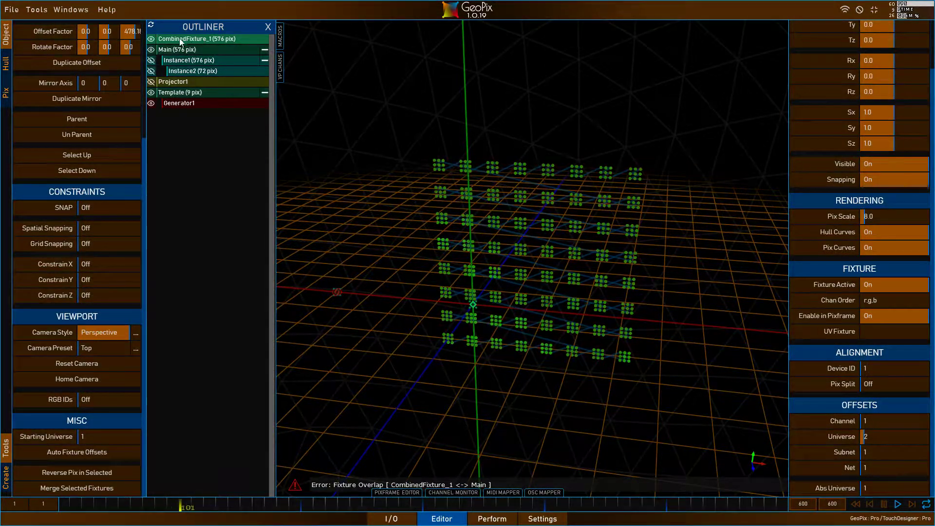
{"action": "left_click", "coordinate": [151, 49], "text": "shift"}
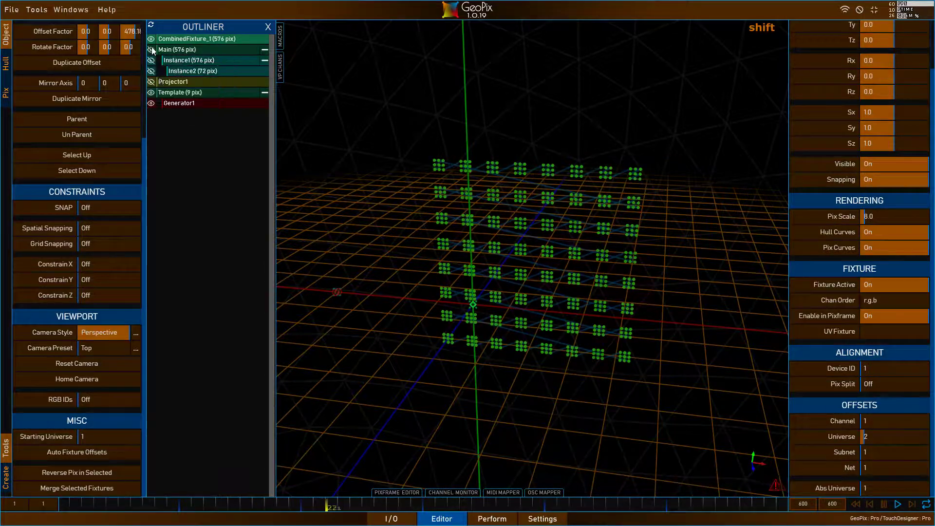
{"action": "left_click", "coordinate": [152, 103]}
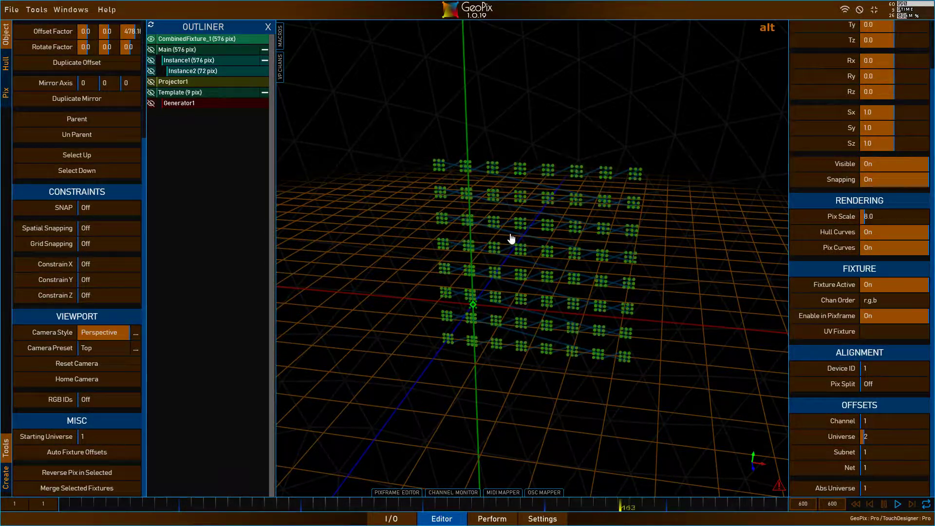
Try moving and rotating the combined fixture as a single object, cancelling each transform.
{"action": "left_click_drag", "start_coordinate": [452, 236], "coordinate": [559, 240], "text": "alt"}
{"action": "key", "text": "g"}
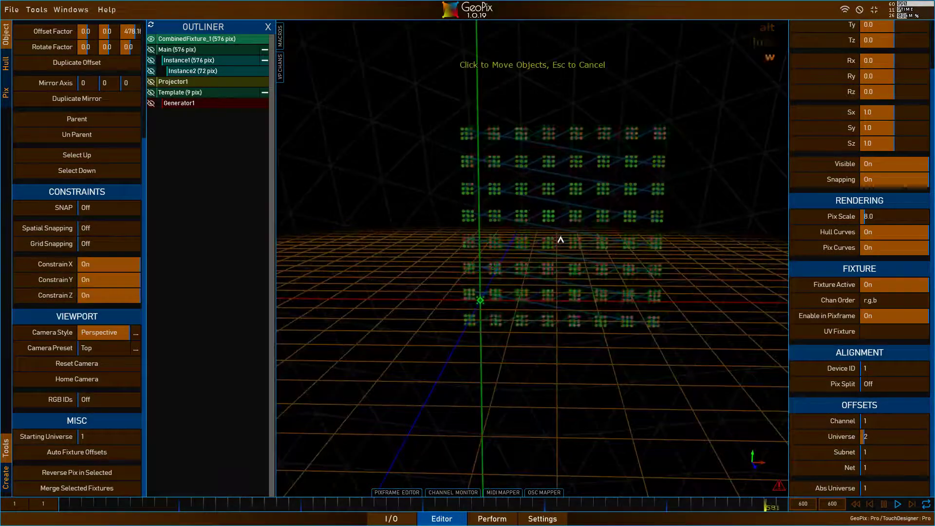
{"action": "right_click", "coordinate": [482, 226]}
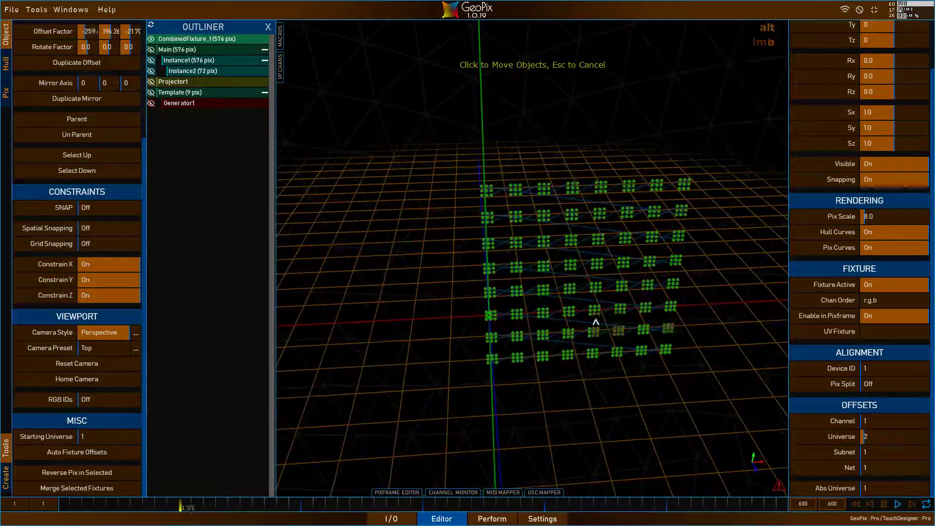
{"action": "key", "text": "r"}
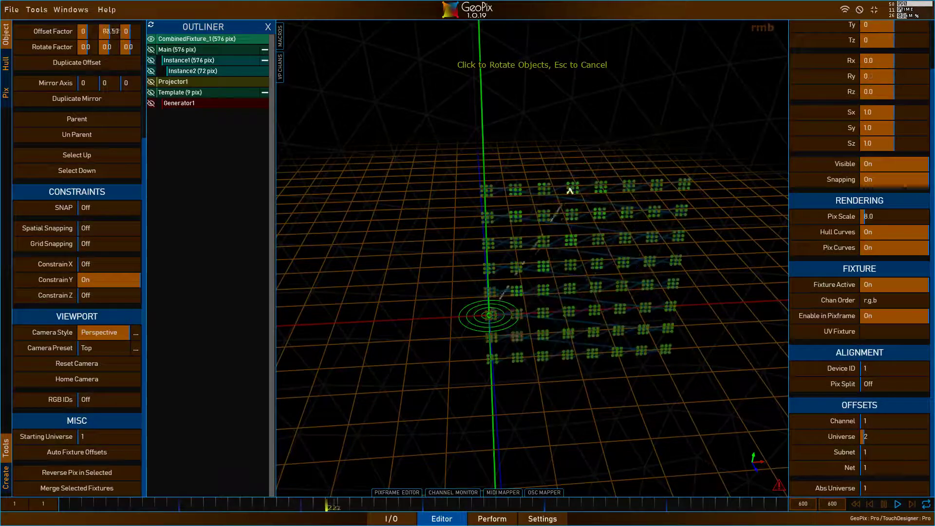
{"action": "right_click", "coordinate": [566, 263]}
{"action": "left_click_drag", "start_coordinate": [621, 303], "coordinate": [577, 295], "text": "alt"}
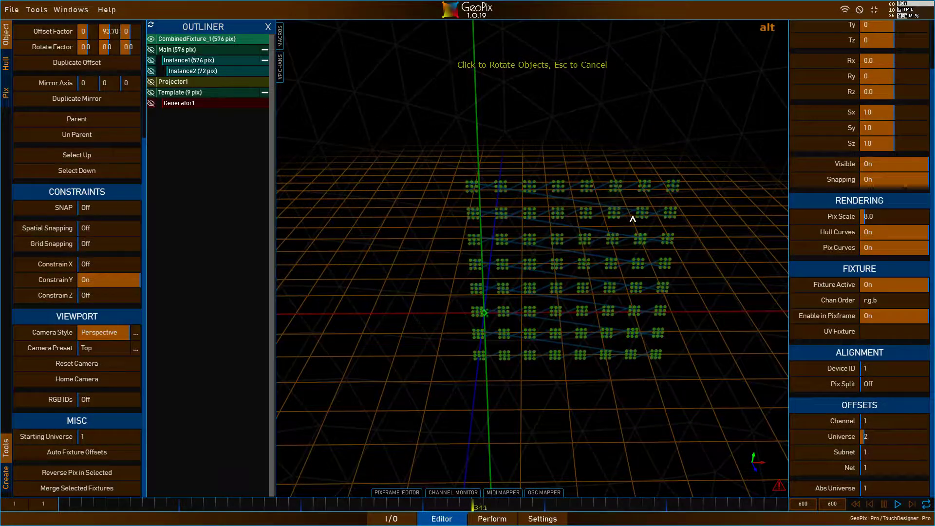
{"action": "left_click_drag", "start_coordinate": [632, 219], "coordinate": [596, 219], "text": "alt"}
Switch to pix editing and marquee-select pairs of 3 by 3 panels in the third, fourth and fifth rows from the bottom.
{"action": "left_click", "coordinate": [6, 93]}
{"action": "right_click_drag", "start_coordinate": [518, 168], "coordinate": [541, 189], "text": "alt"}
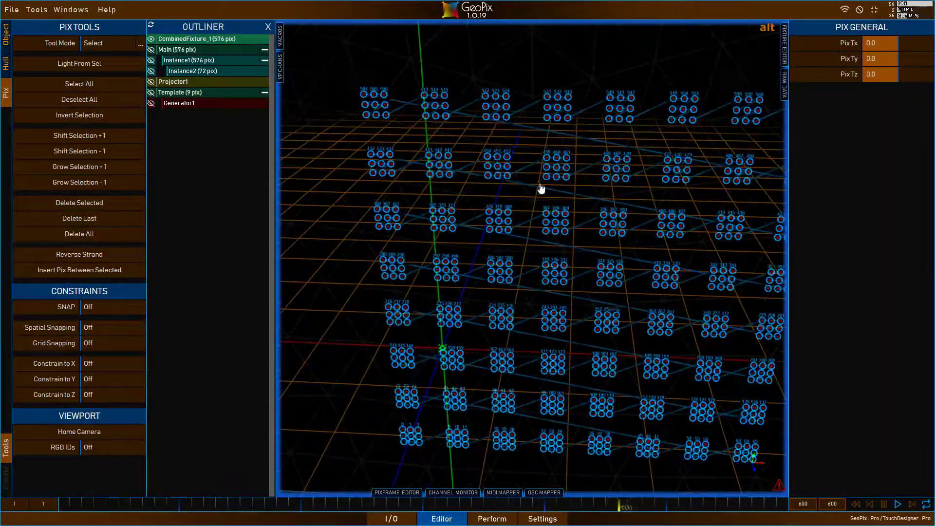
{"action": "right_click_drag", "start_coordinate": [623, 310], "coordinate": [627, 255], "text": "alt"}
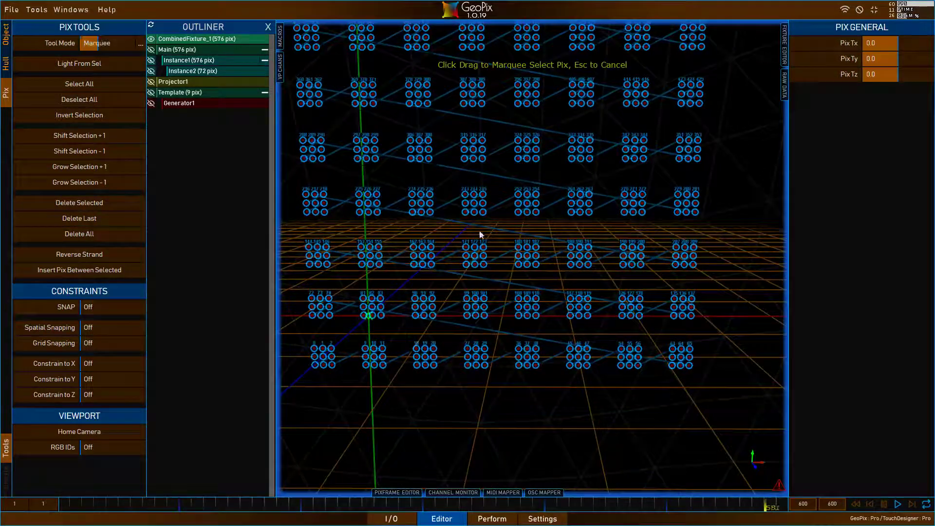
{"action": "left_click_drag", "start_coordinate": [478, 283], "coordinate": [505, 290]}
{"action": "left_click_drag", "start_coordinate": [512, 129], "coordinate": [735, 271]}
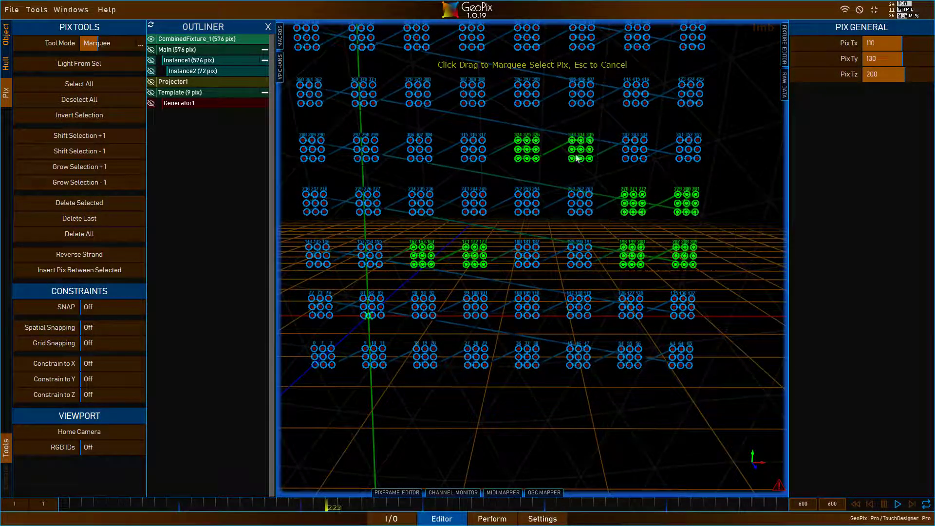
Add the third and fourth panels of the top row and two first-column panels to the marquee selection.
{"action": "right_click_drag", "start_coordinate": [735, 271], "coordinate": [604, 264], "text": "alt"}
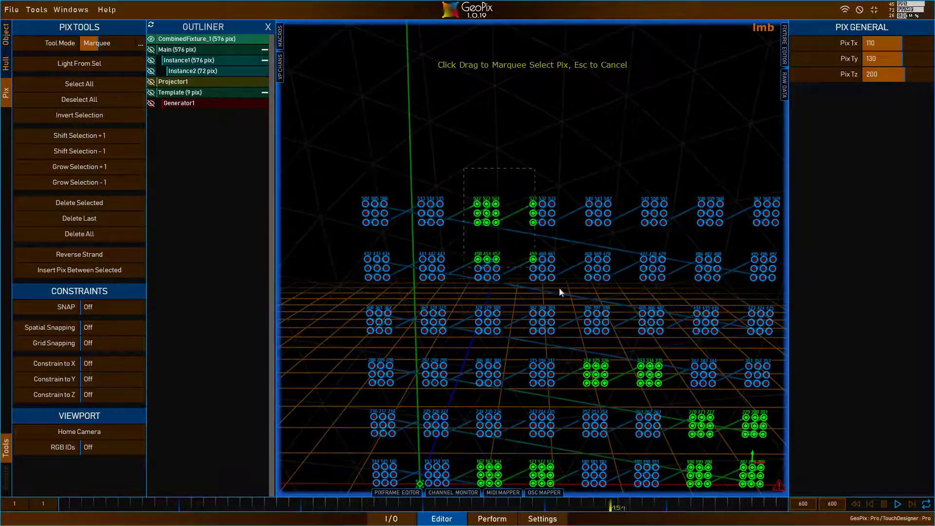
{"action": "left_click_drag", "start_coordinate": [559, 292], "coordinate": [524, 220], "text": "alt"}
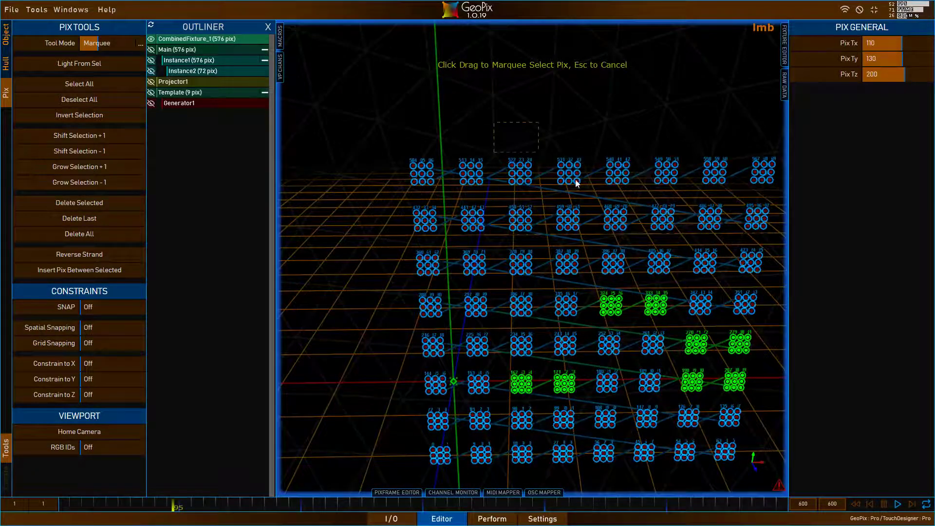
{"action": "left_click_drag", "start_coordinate": [393, 248], "coordinate": [443, 328]}
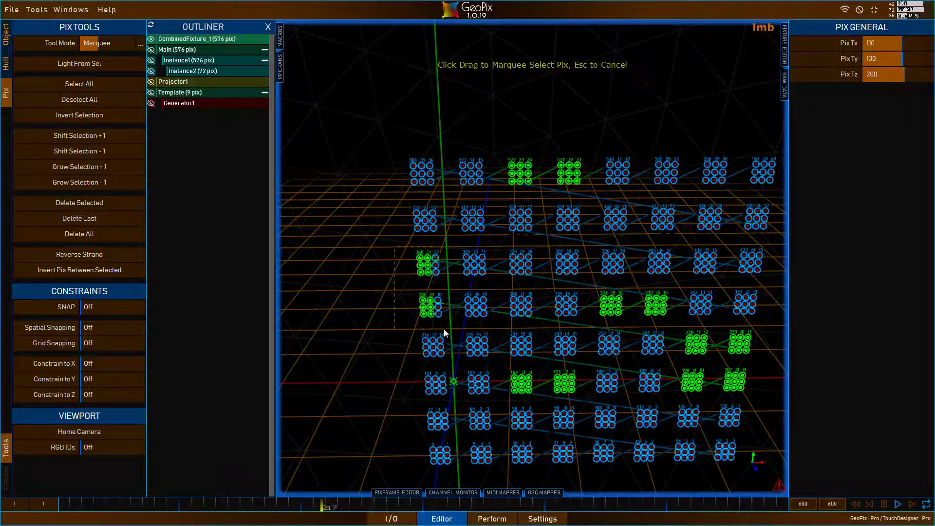
{"action": "left_click_drag", "start_coordinate": [679, 297], "coordinate": [658, 279], "text": "alt"}
{"action": "right_click_drag", "start_coordinate": [658, 279], "coordinate": [593, 259], "text": "alt"}
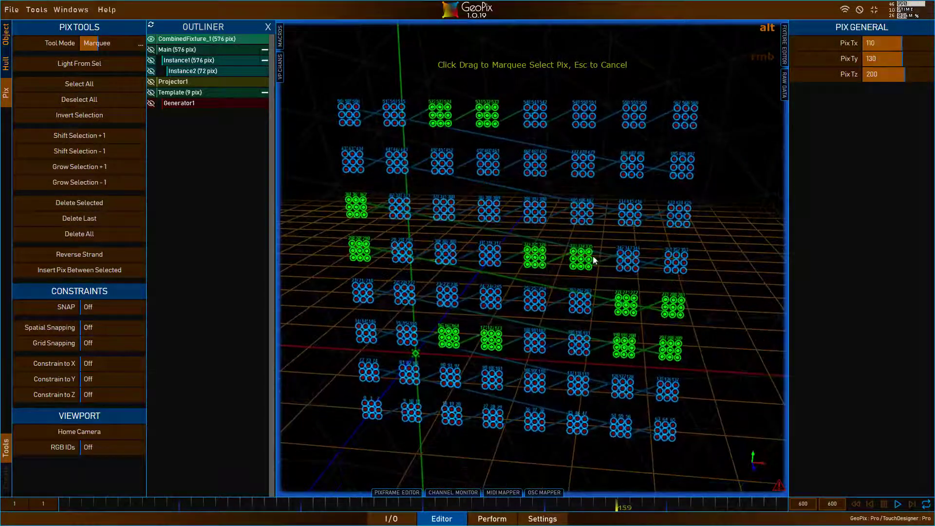
{"action": "left_click_drag", "start_coordinate": [593, 259], "coordinate": [551, 256], "text": "alt"}
{"action": "right_click_drag", "start_coordinate": [551, 257], "coordinate": [553, 271], "text": "alt"}
{"action": "left_click_drag", "start_coordinate": [499, 263], "coordinate": [559, 273], "text": "alt"}
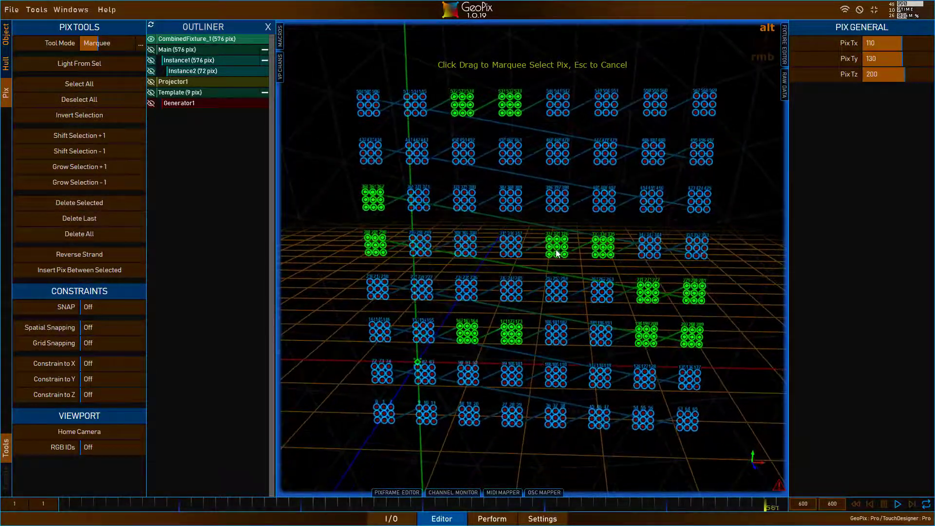